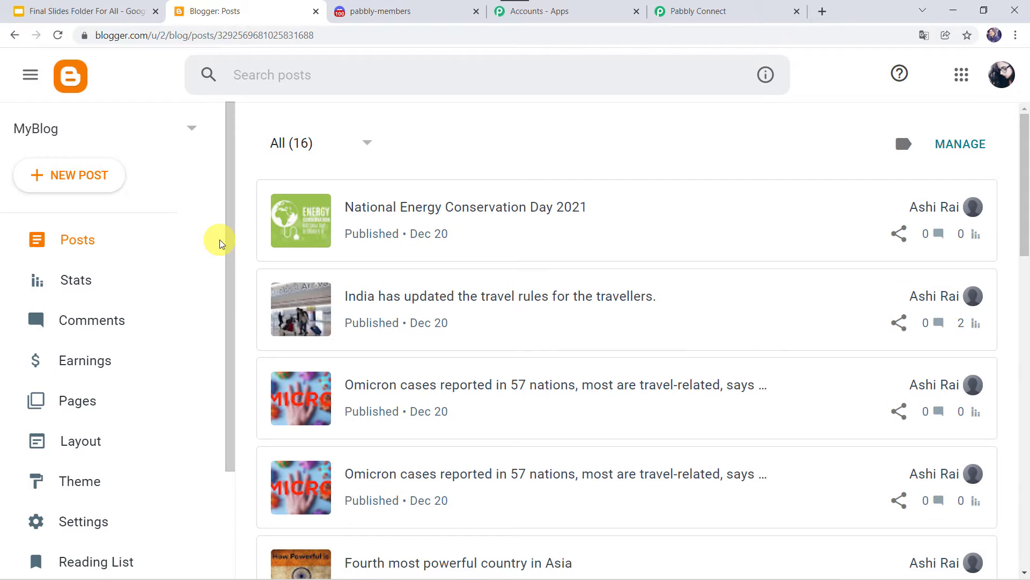
Draft a new blog post titled "India’s Space Revolution" reading "Prime Minister Shri Narendra Modi launched the Indian Space Association (ISpA) in New Delhi."
{"action": "left_click", "coordinate": [405, 15]}
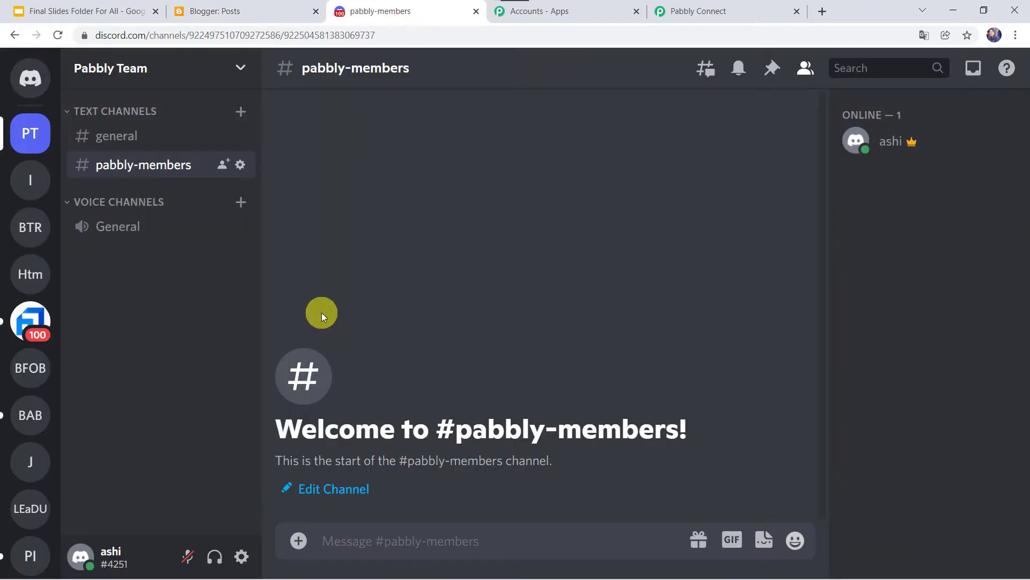
{"action": "left_click", "coordinate": [231, 11]}
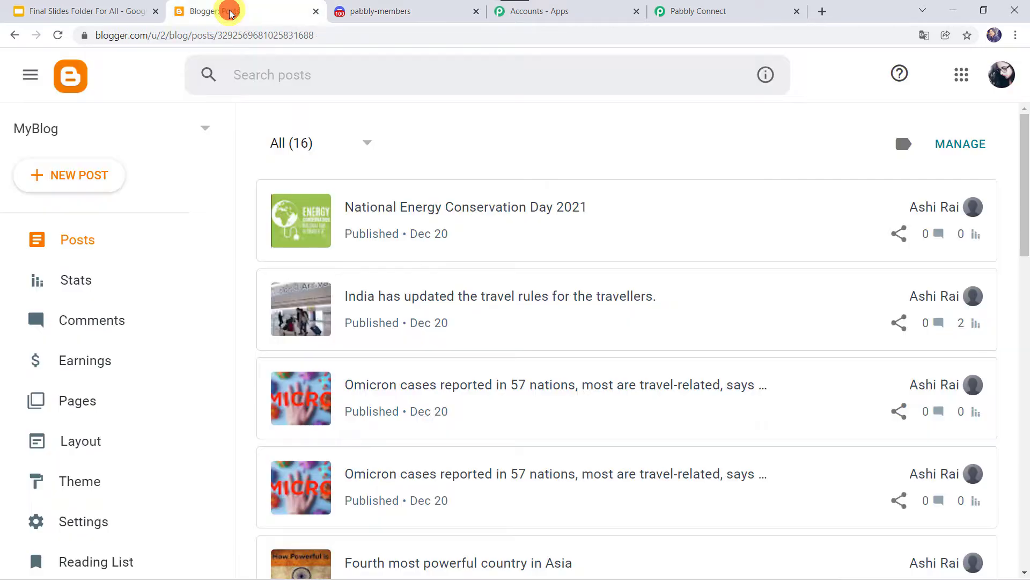
{"action": "left_click", "coordinate": [79, 177]}
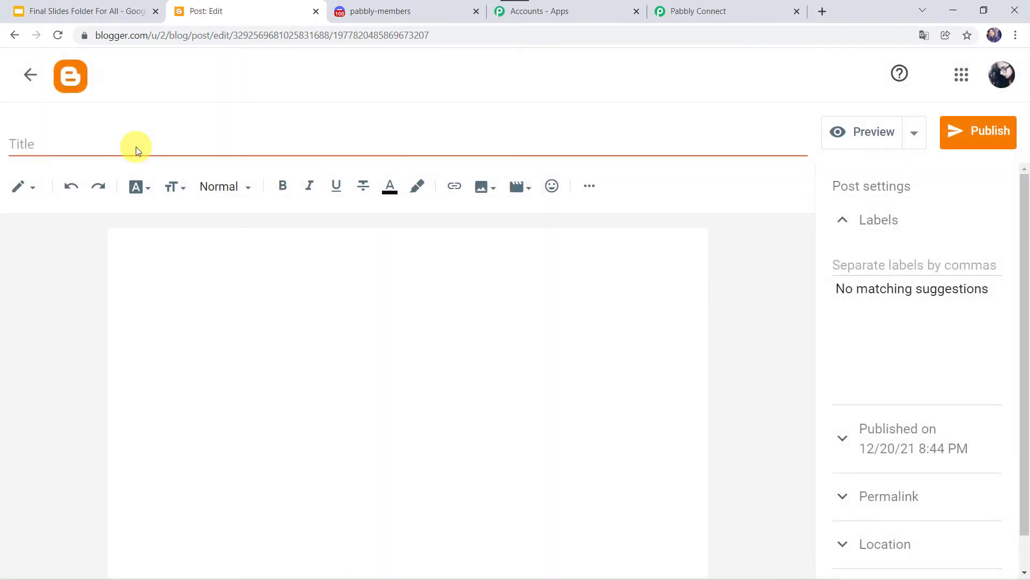
{"action": "left_click", "coordinate": [77, 148]}
{"action": "type", "text": "India’s Space Revolution"}
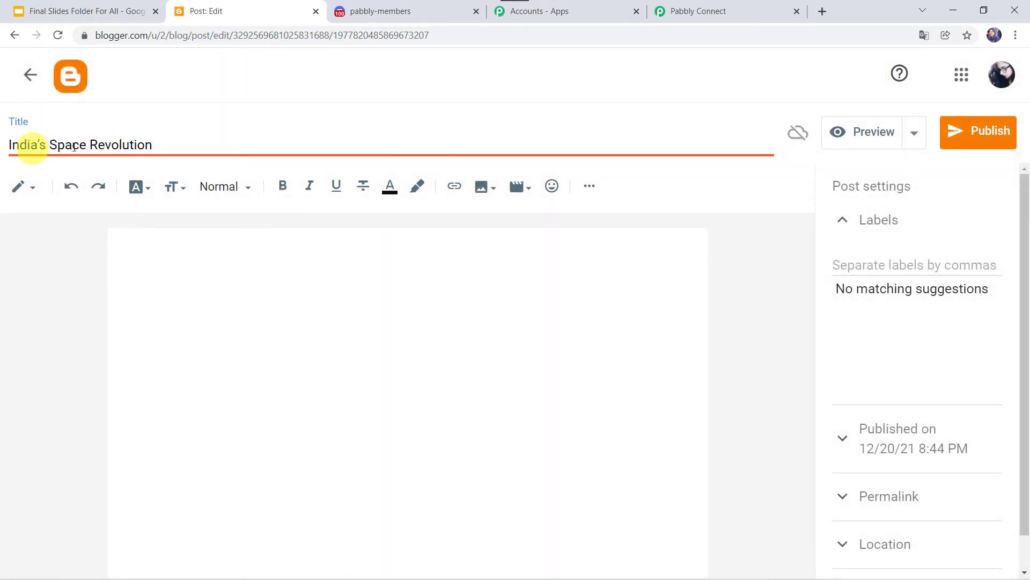
{"action": "left_click", "coordinate": [161, 252]}
{"action": "type", "text": "Prime Minister Shri Narendra Modi launched the Indian Space Association (ISpA) in New Delhi."}
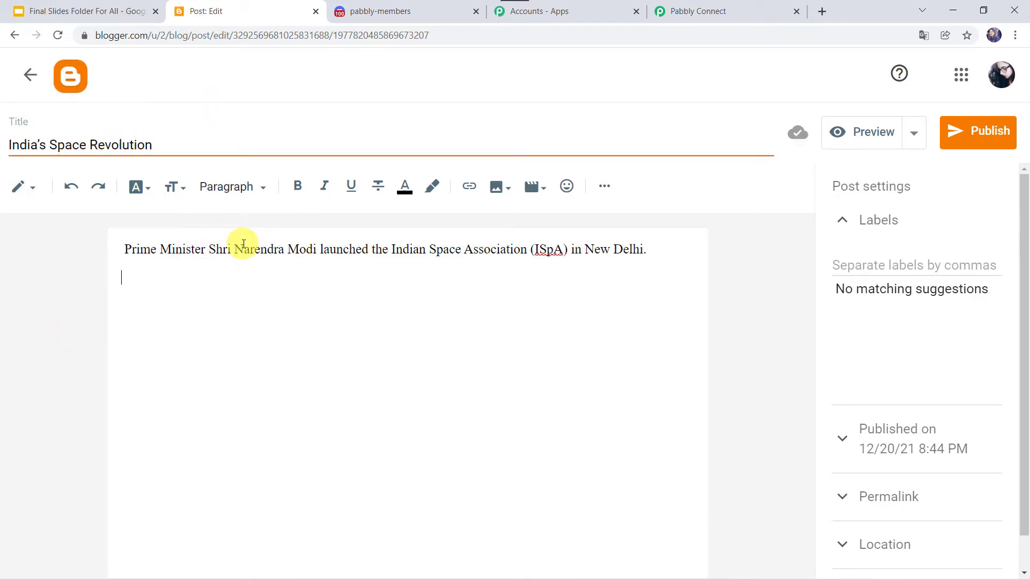
Upload the India's Space Revolution image from the computer into the post below the sentence and enlarge it
{"action": "left_click", "coordinate": [501, 194]}
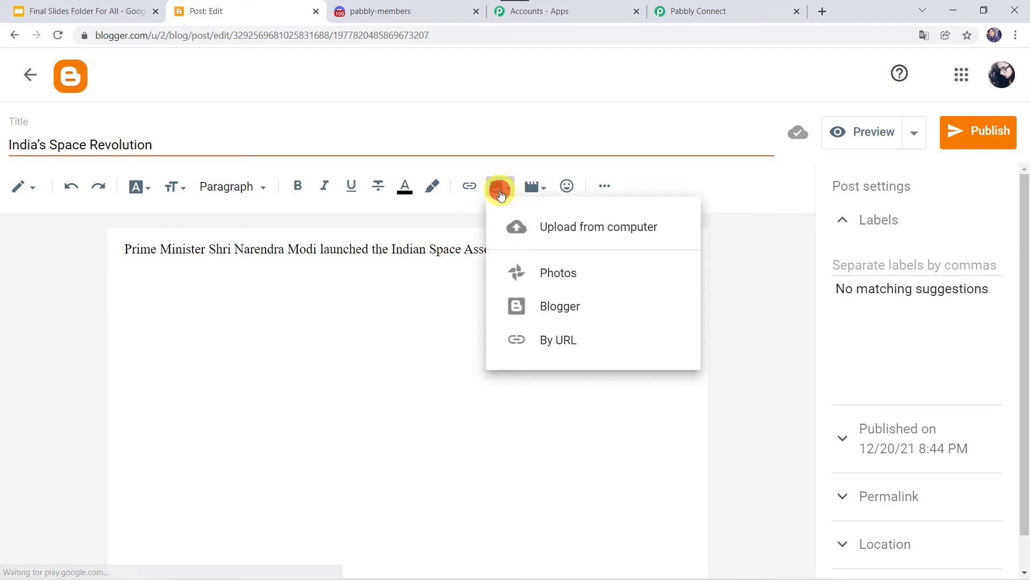
{"action": "left_click", "coordinate": [568, 232]}
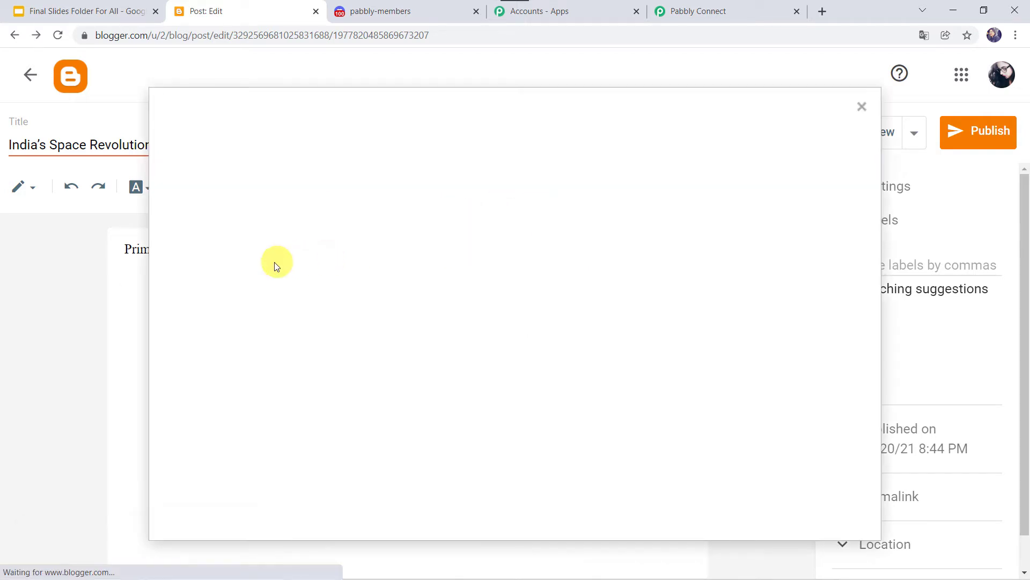
{"action": "left_click", "coordinate": [202, 194]}
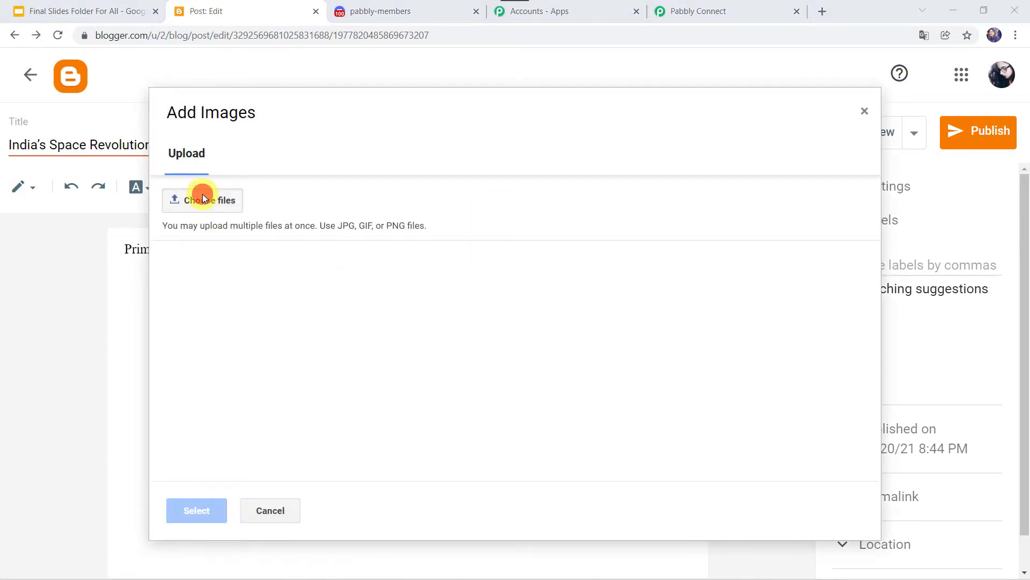
{"action": "double_click", "coordinate": [316, 257]}
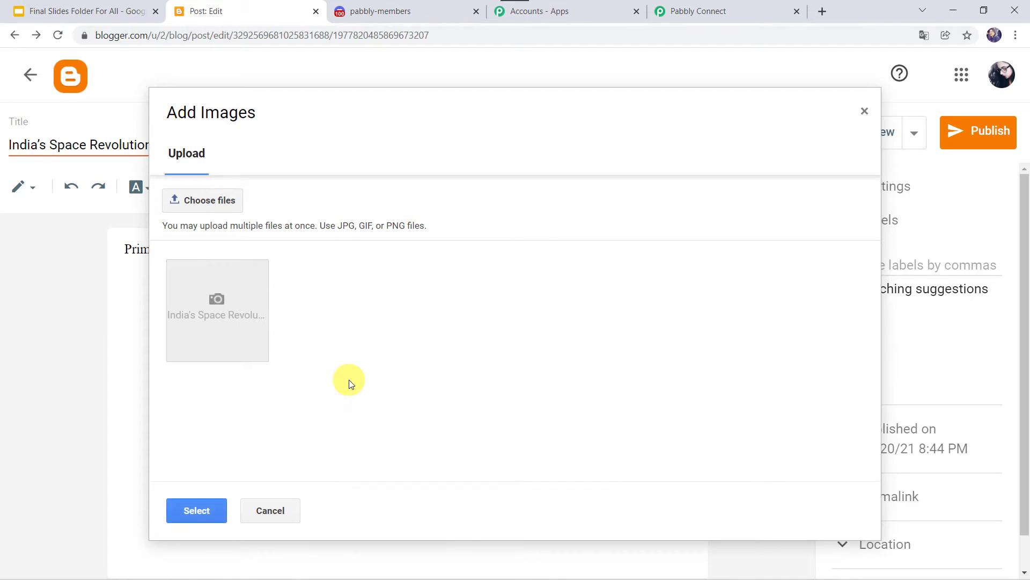
{"action": "left_click", "coordinate": [189, 510]}
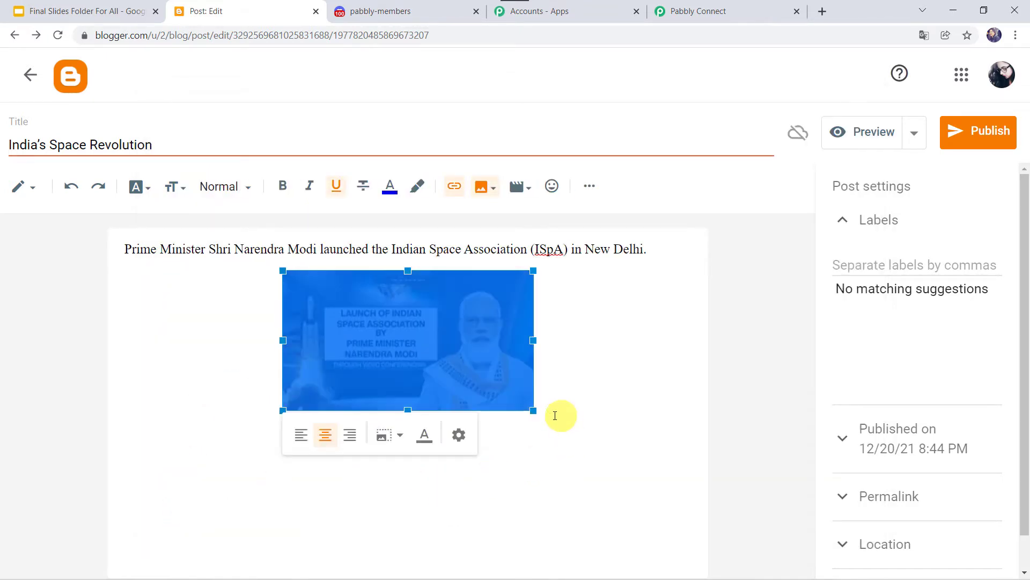
{"action": "left_click_drag", "start_coordinate": [533, 411], "coordinate": [558, 464]}
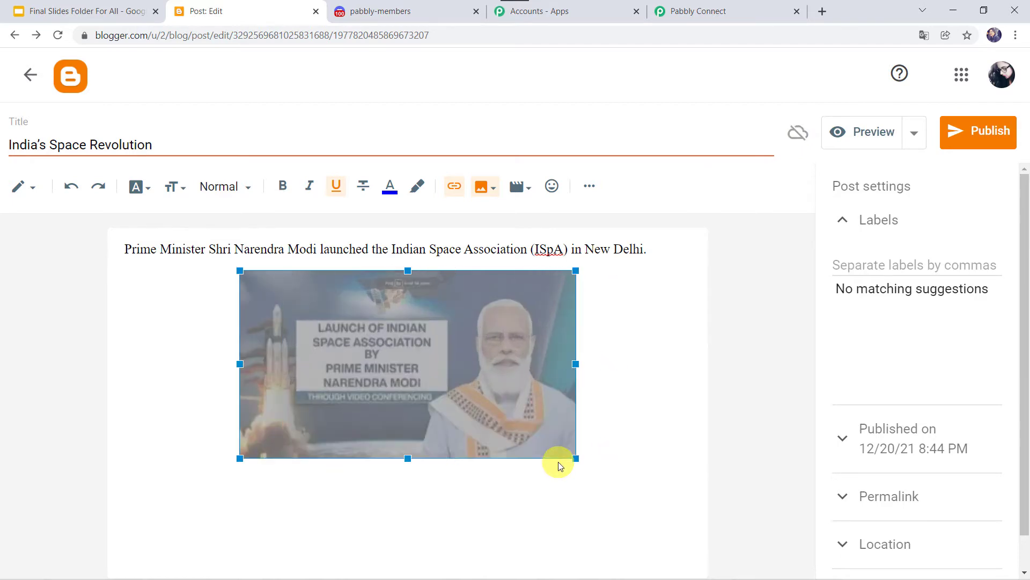
Publish the India’s Space Revolution post and view it on the blog
{"action": "left_click", "coordinate": [974, 131]}
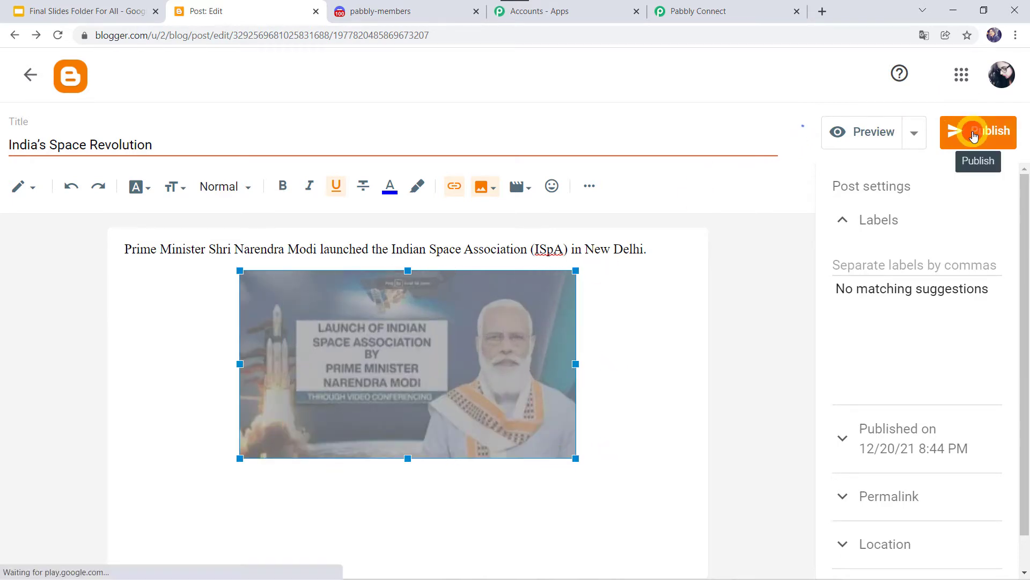
{"action": "left_click", "coordinate": [585, 353]}
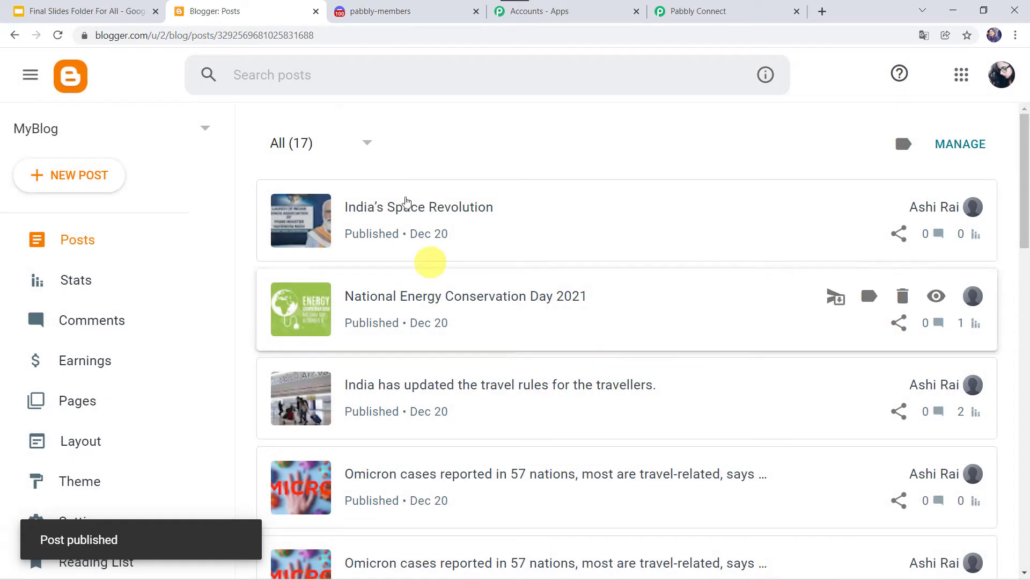
{"action": "left_click", "coordinate": [937, 209]}
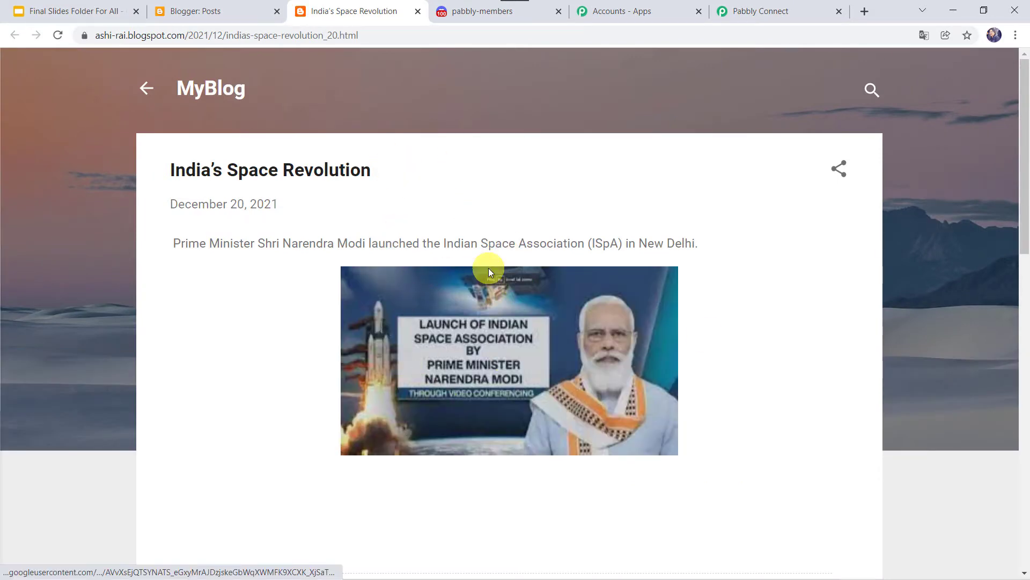
Switch to Discord, check the pabbly-members channel for the new blog message, and compare its linked page with the published Blogger post
{"action": "left_click", "coordinate": [477, 12]}
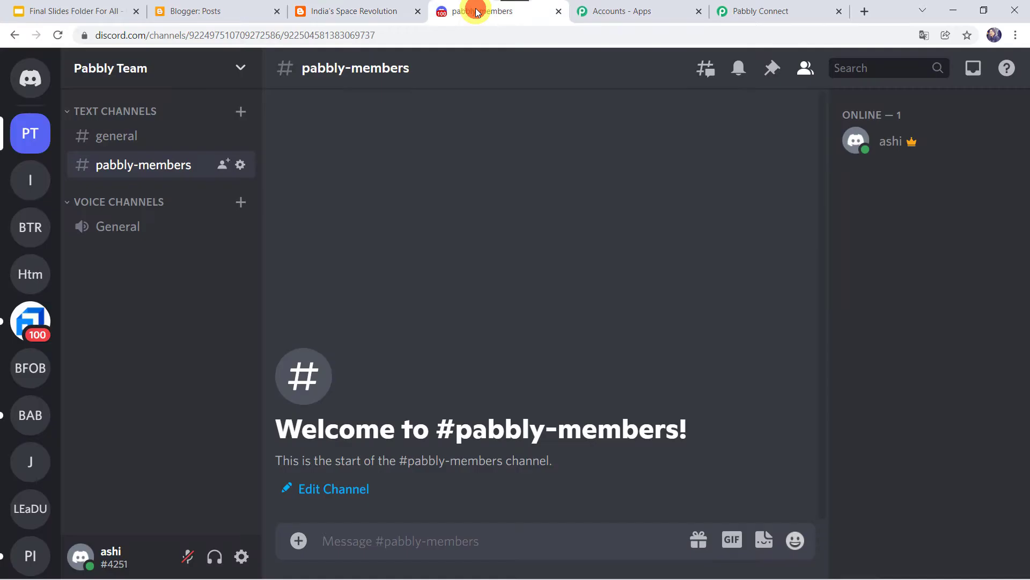
{"action": "left_click", "coordinate": [62, 36]}
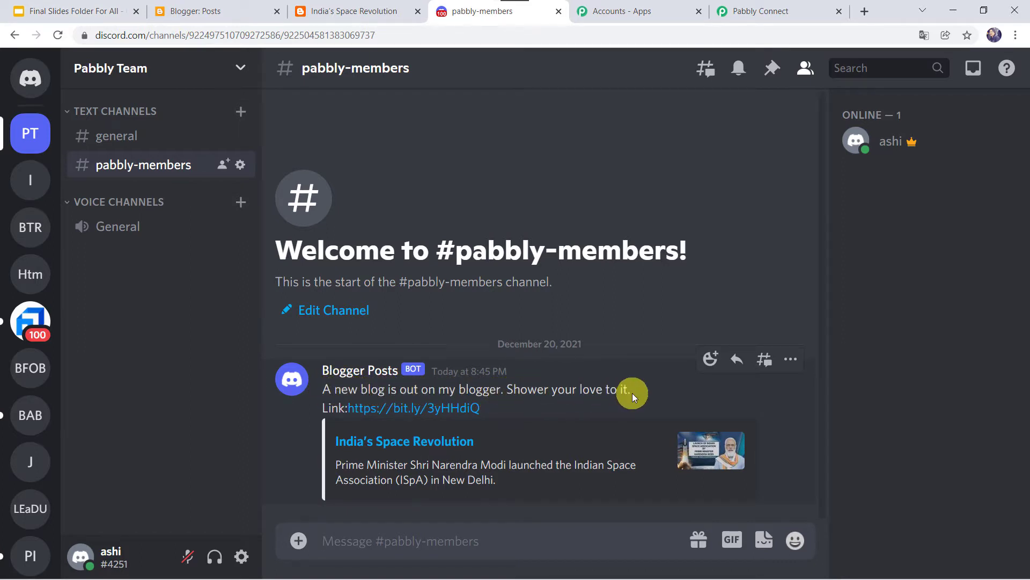
{"action": "left_click", "coordinate": [422, 409]}
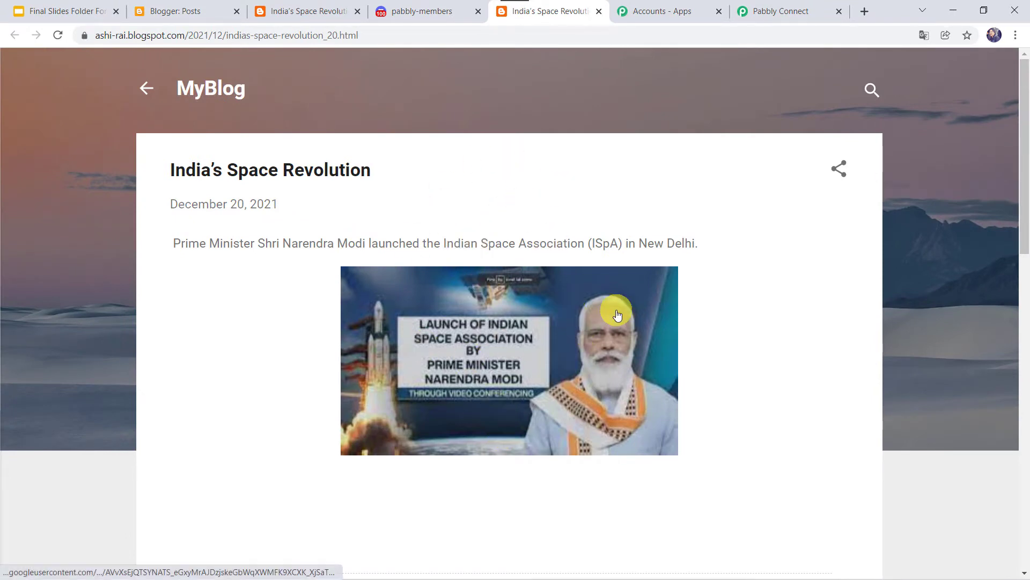
{"action": "left_click", "coordinate": [318, 14]}
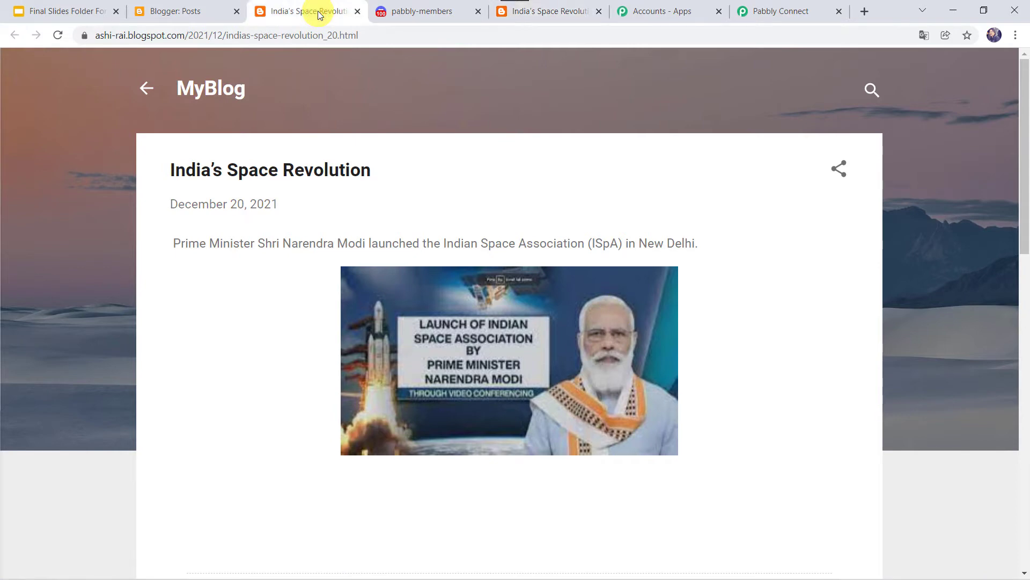
{"action": "left_click", "coordinate": [207, 10]}
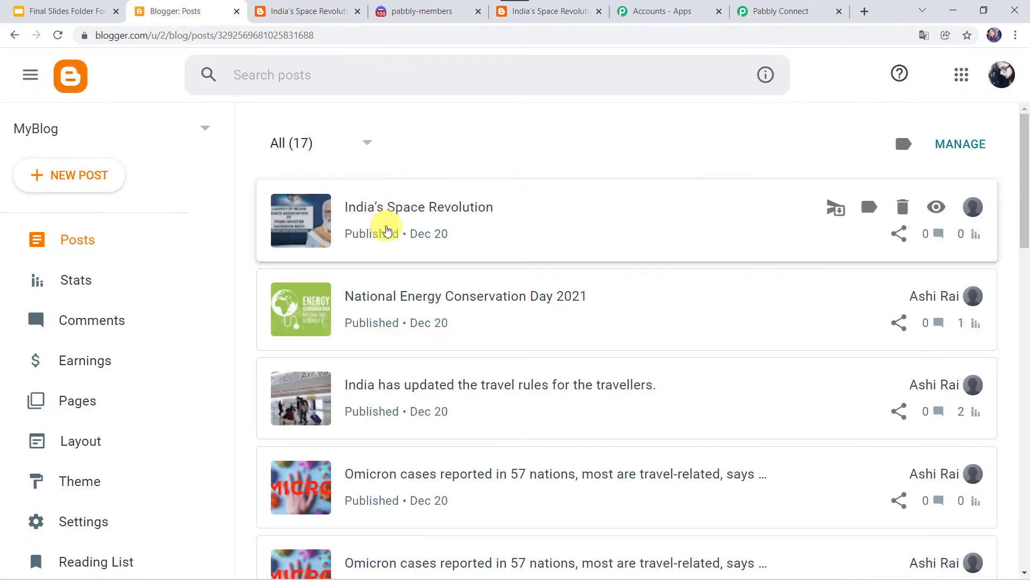
{"action": "left_click", "coordinate": [432, 13]}
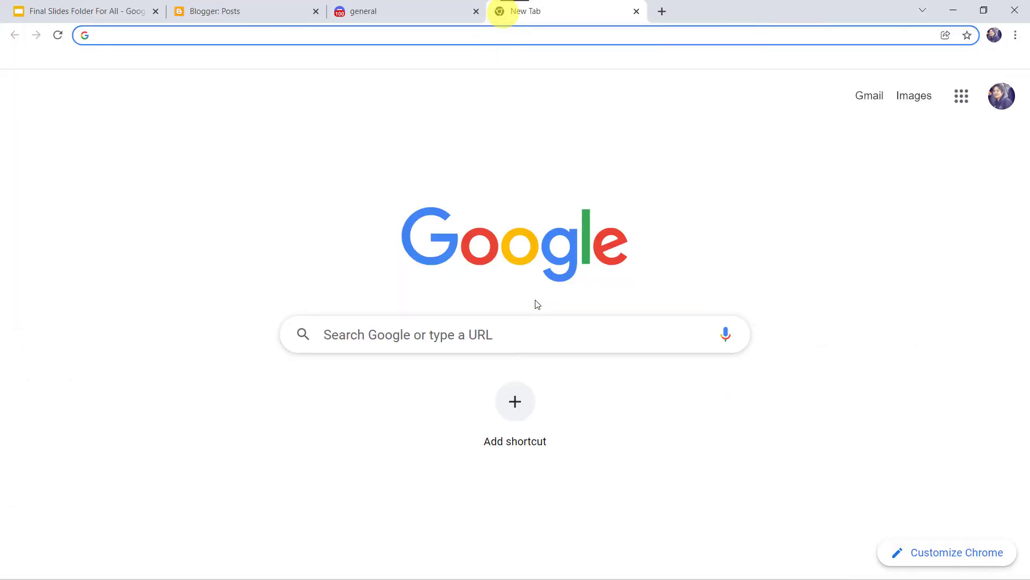
Go to pabbly.com, open the Pabbly Connect product page, sign in, and access the Pabbly Connect dashboard
{"action": "type", "text": "pabbly"}
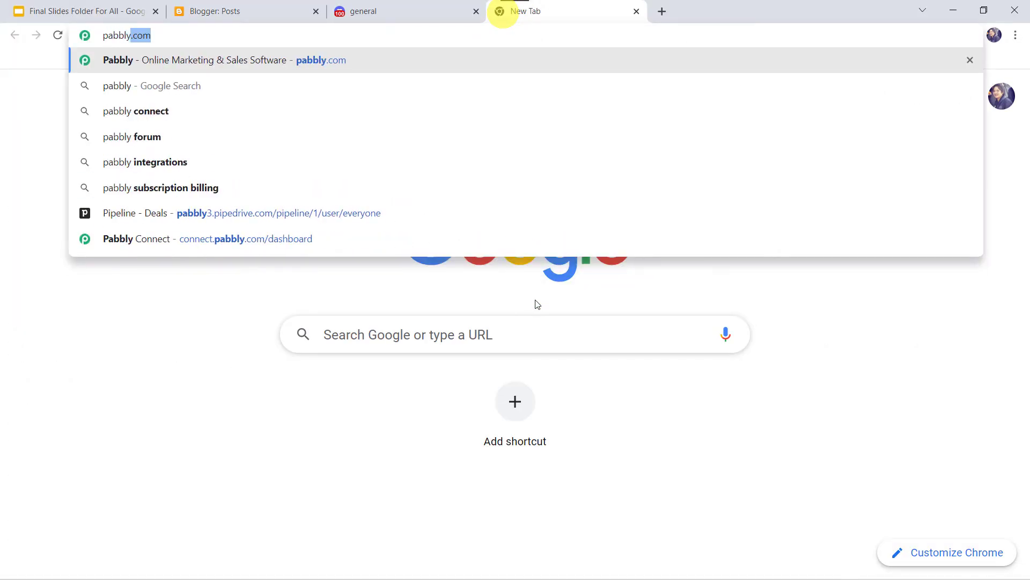
{"action": "key", "text": "Return"}
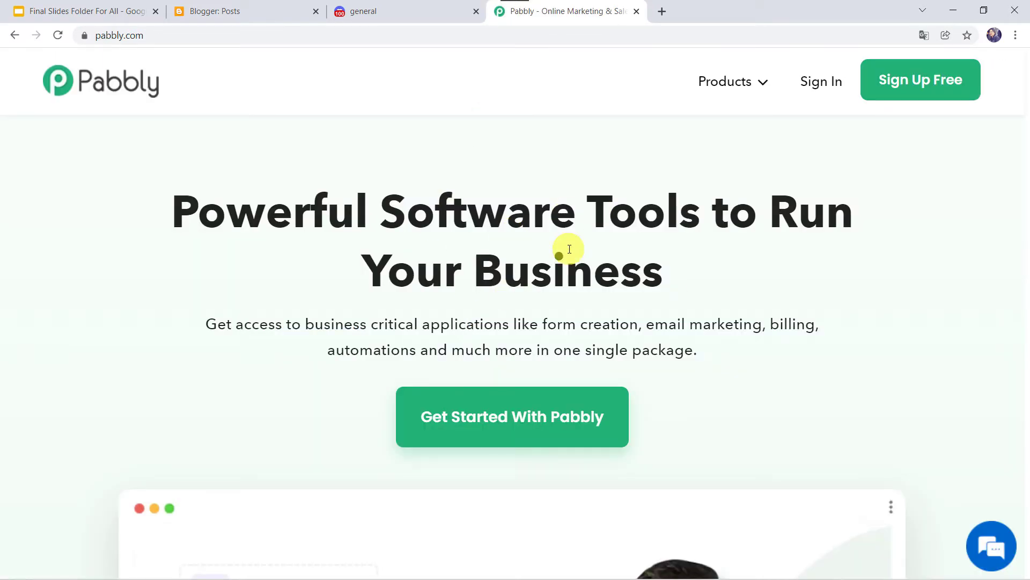
{"action": "mouse_move", "coordinate": [741, 83]}
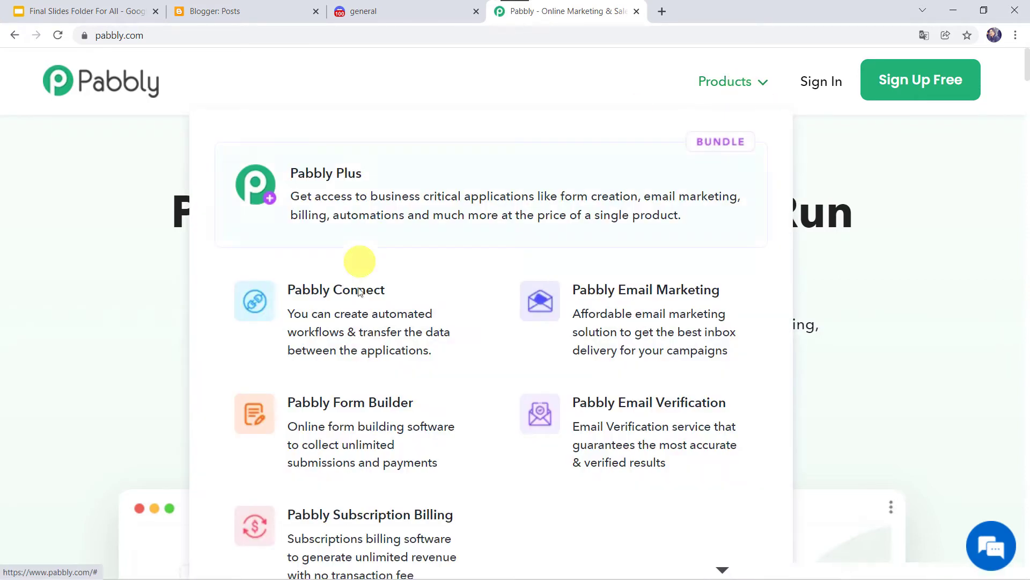
{"action": "left_click", "coordinate": [380, 293]}
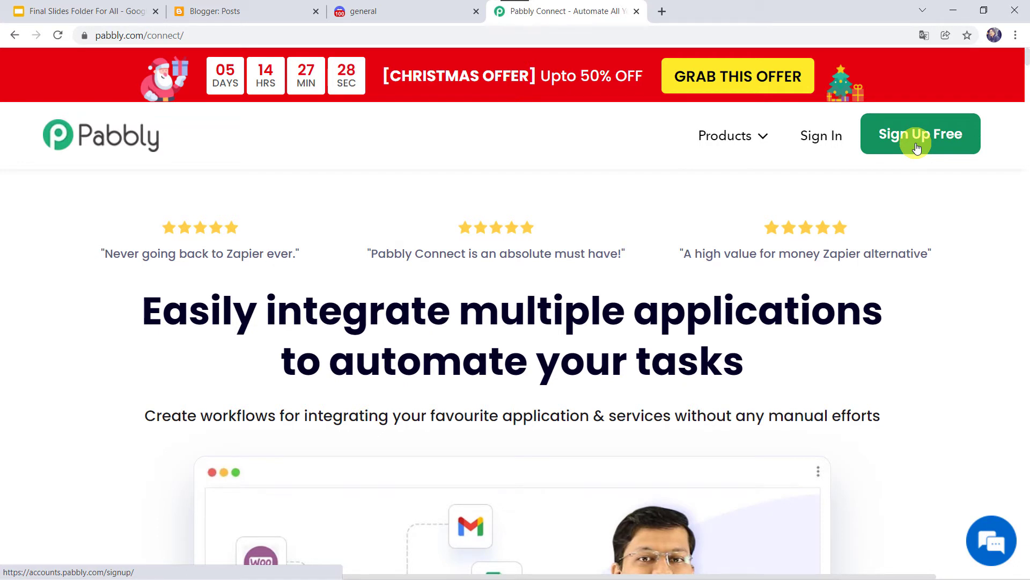
{"action": "left_click", "coordinate": [817, 136]}
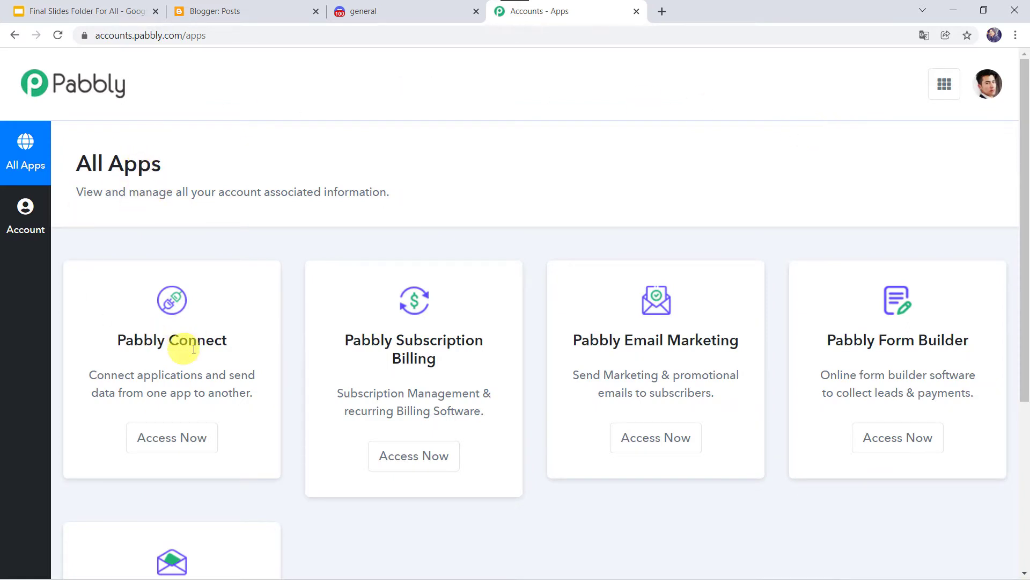
{"action": "left_click", "coordinate": [169, 439]}
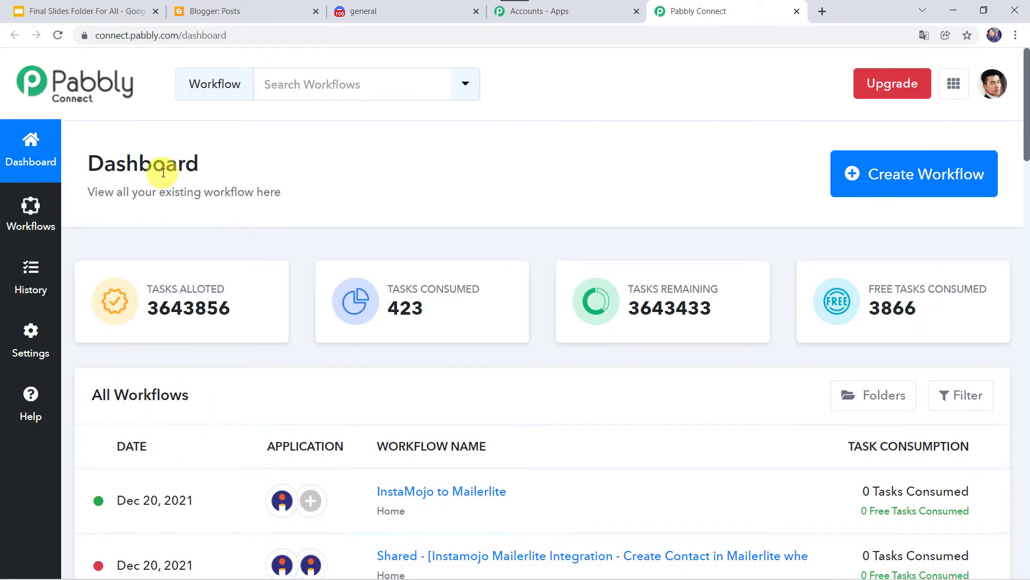
Create a new workflow named "Blogger to Discord Integration"
{"action": "scroll", "coordinate": [472, 555], "scroll_direction": "down", "scroll_amount": 6}
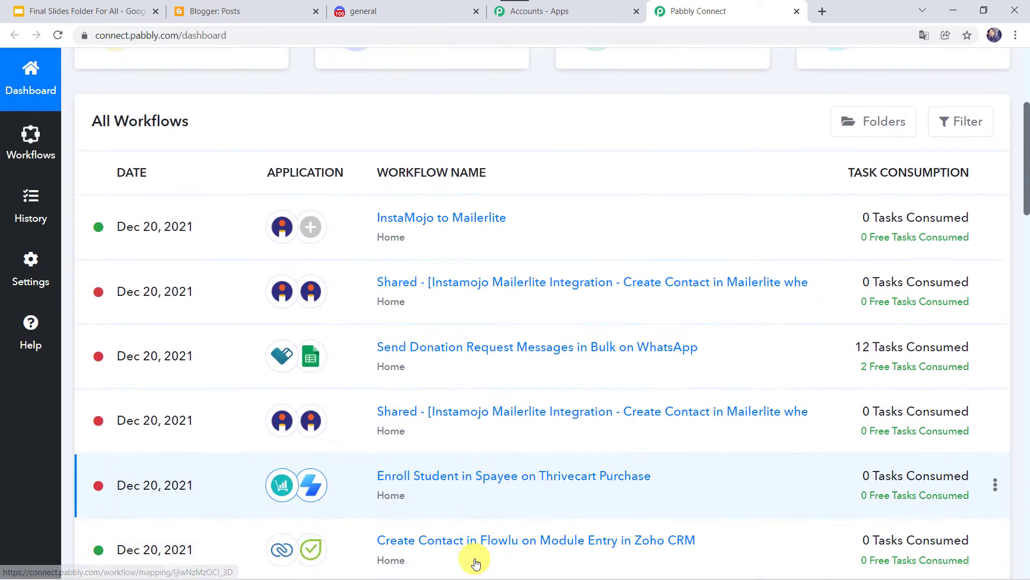
{"action": "scroll", "coordinate": [476, 560], "scroll_direction": "up", "scroll_amount": 6}
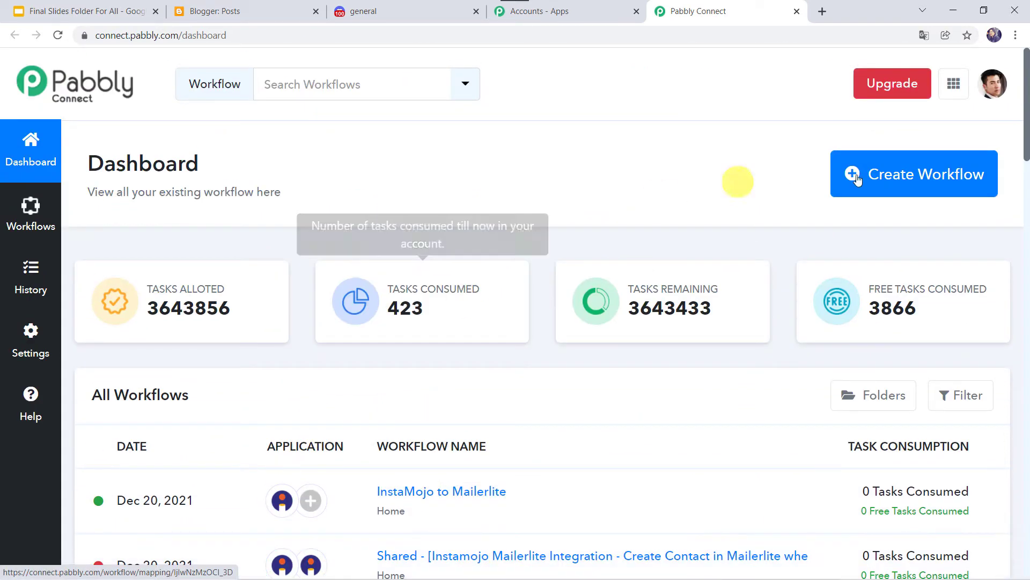
{"action": "left_click", "coordinate": [899, 178]}
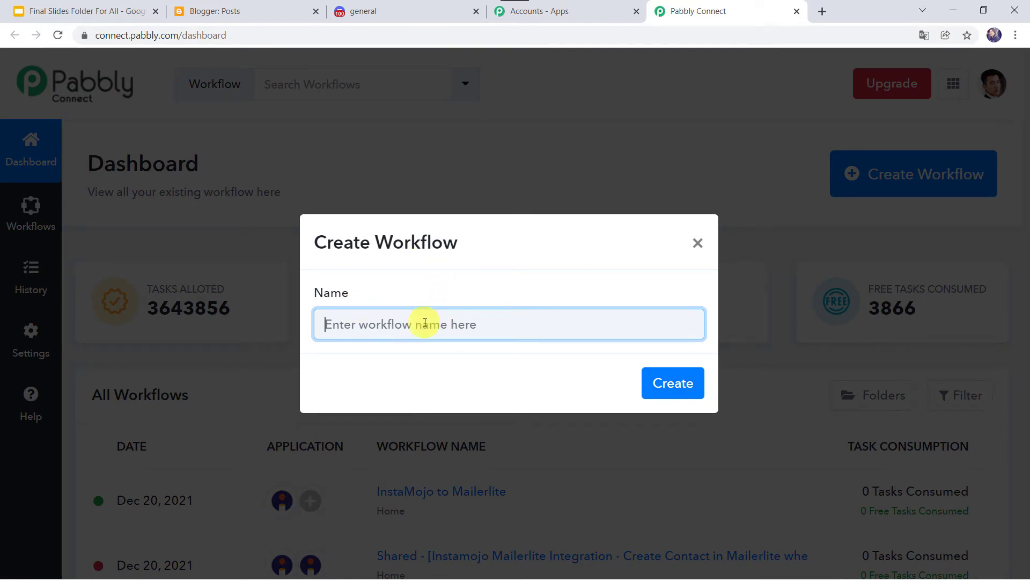
{"action": "type", "text": "Blogger "}
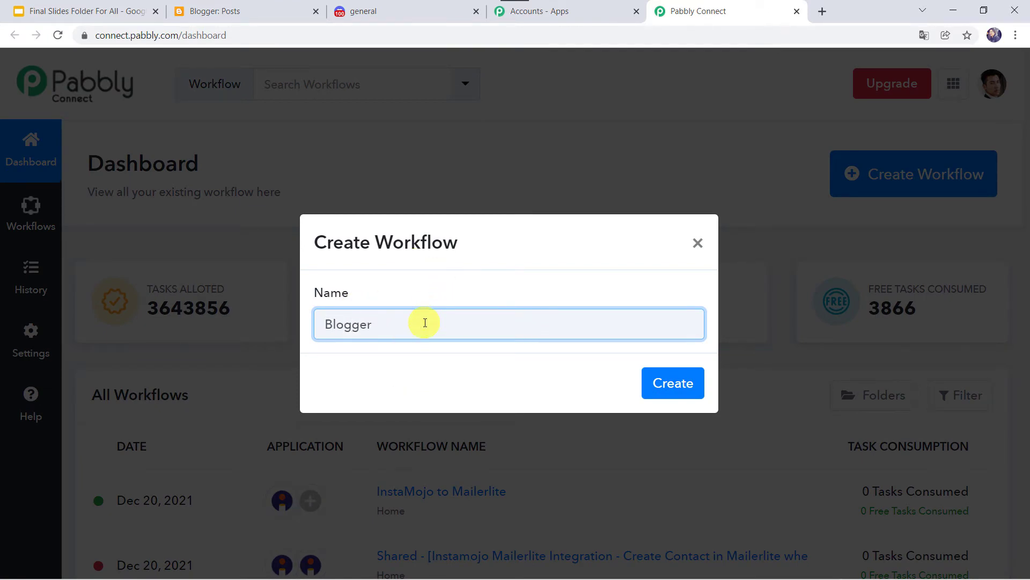
{"action": "type", "text": "to Discord Integration"}
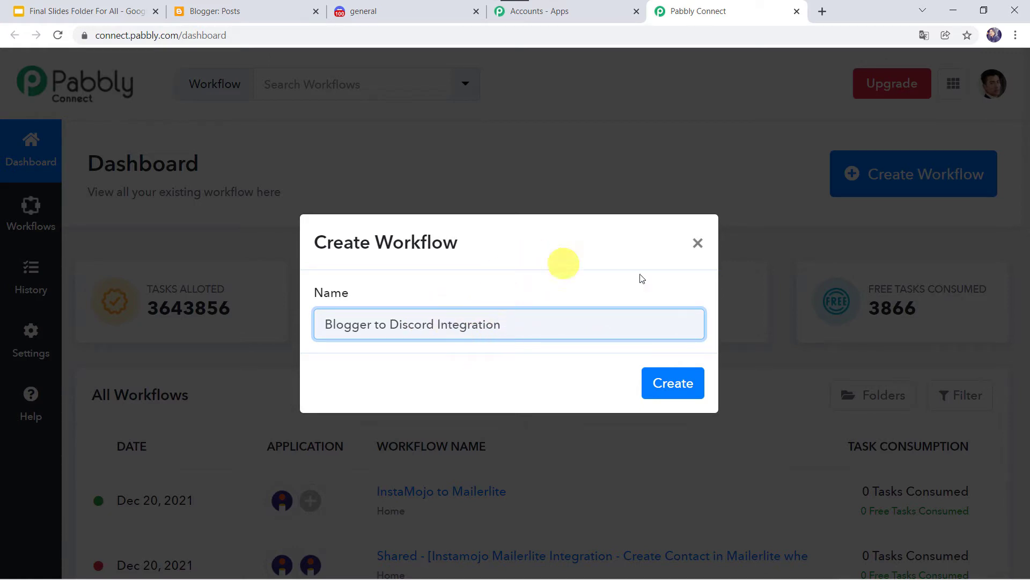
{"action": "left_click", "coordinate": [677, 385]}
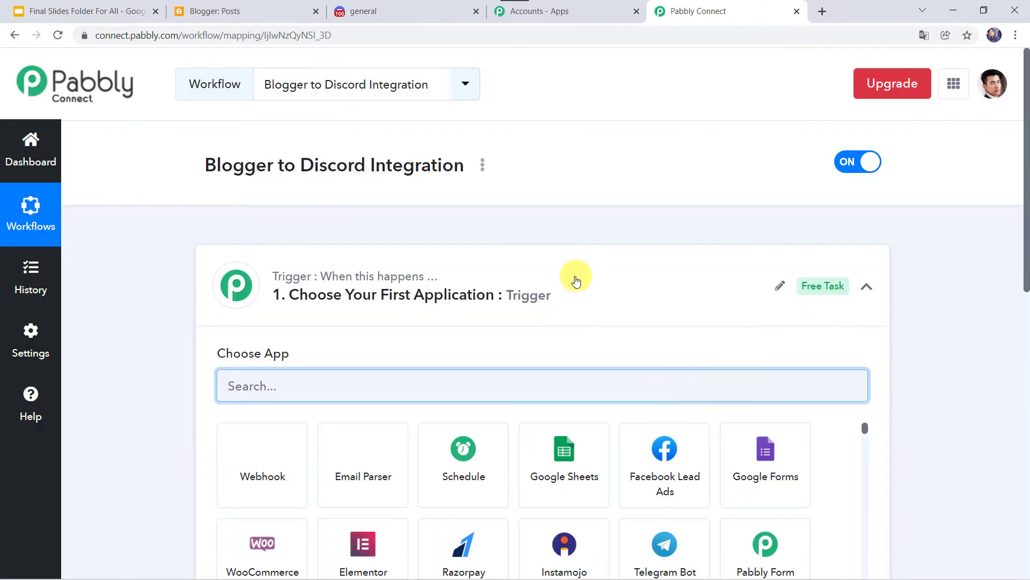
Set the workflow's trigger to Google Blogger with the New Post Added event
{"action": "left_click", "coordinate": [575, 277]}
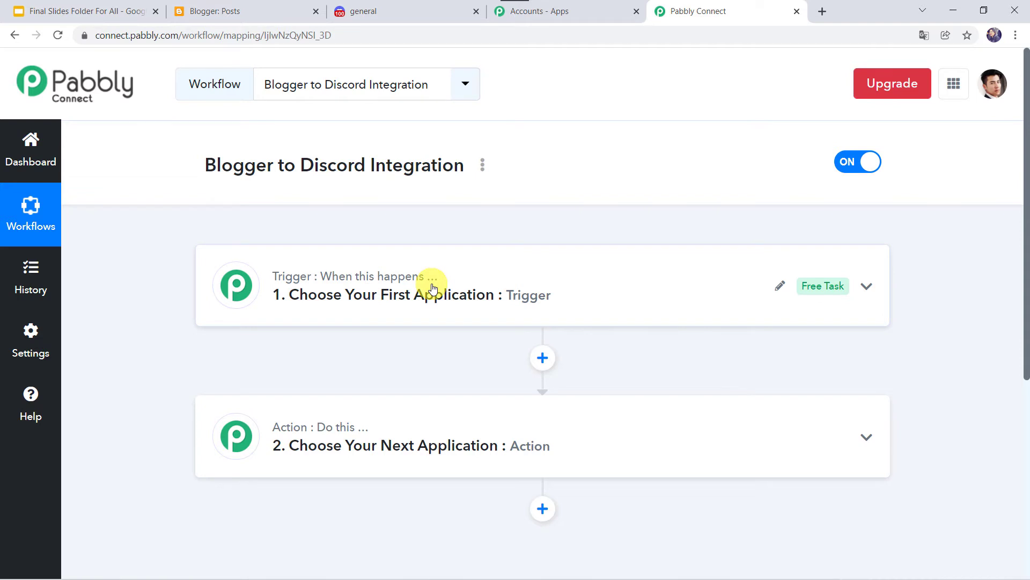
{"action": "left_click", "coordinate": [518, 289]}
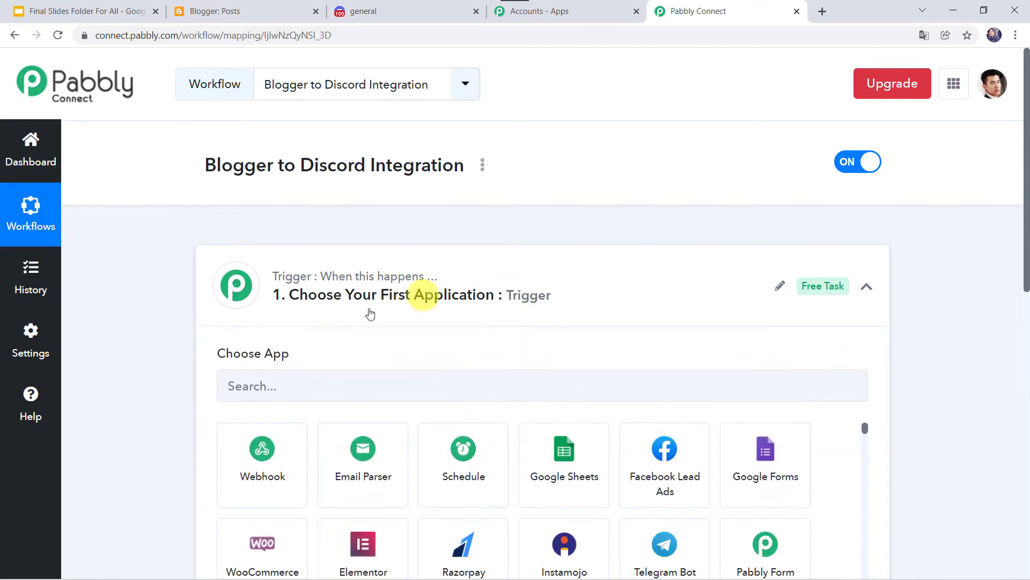
{"action": "left_click", "coordinate": [294, 384]}
{"action": "type", "text": "Blo"}
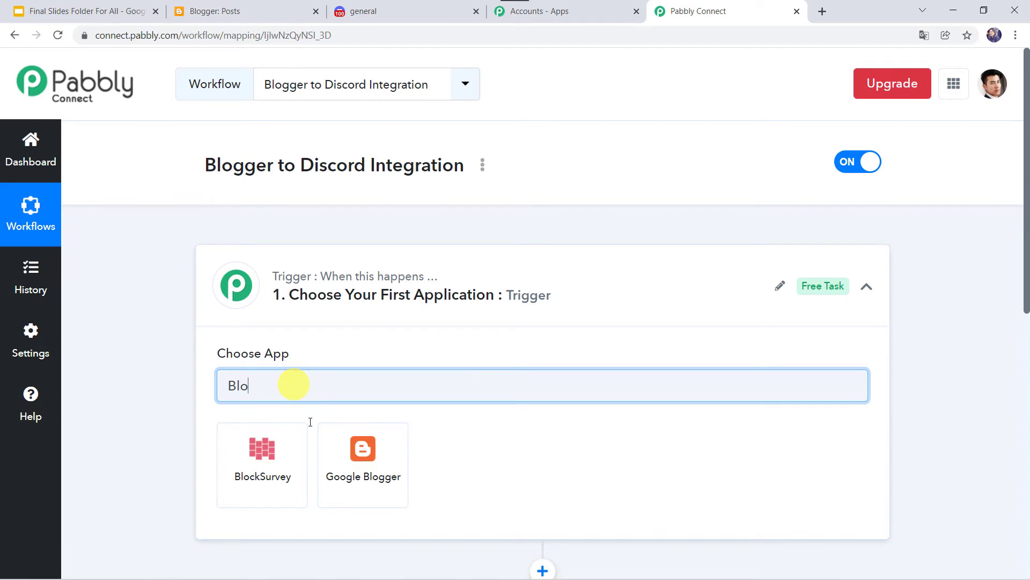
{"action": "left_click", "coordinate": [338, 479]}
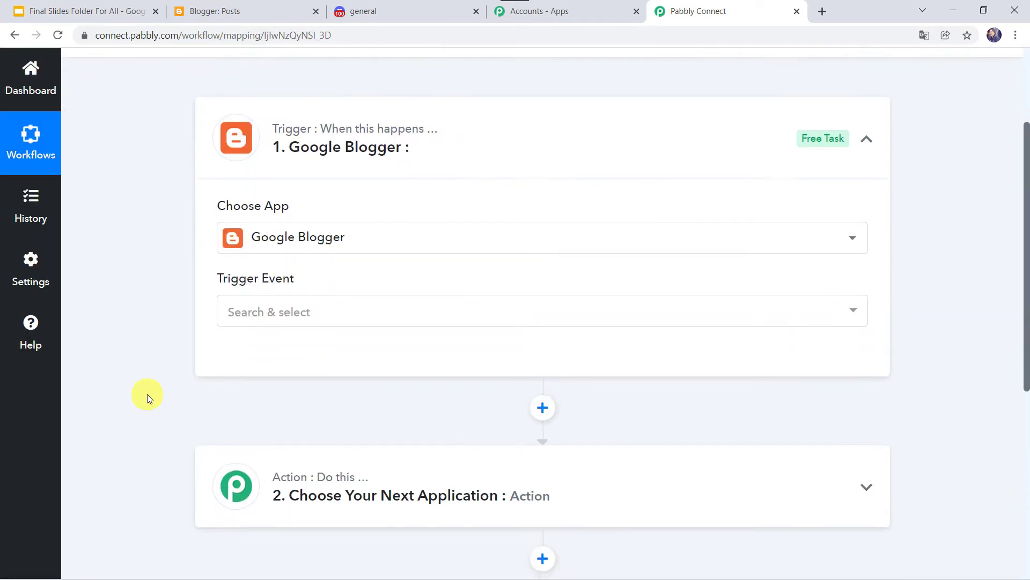
{"action": "left_click", "coordinate": [247, 295]}
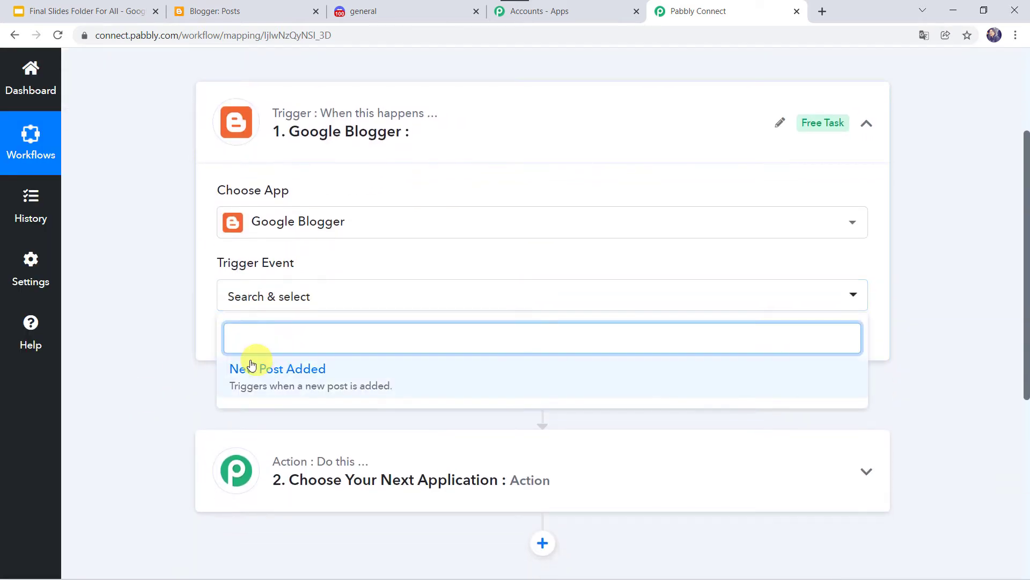
{"action": "left_click", "coordinate": [303, 370]}
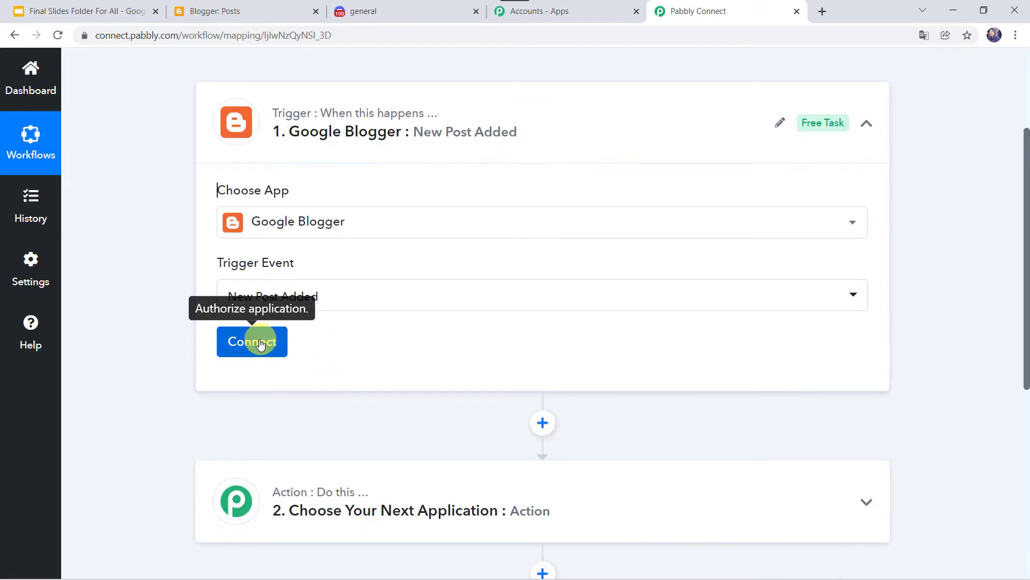
Add a new Google Blogger connection to the trigger and authorize Pabbly Connect Blogger with the blog owner's Google account
{"action": "left_click", "coordinate": [254, 346]}
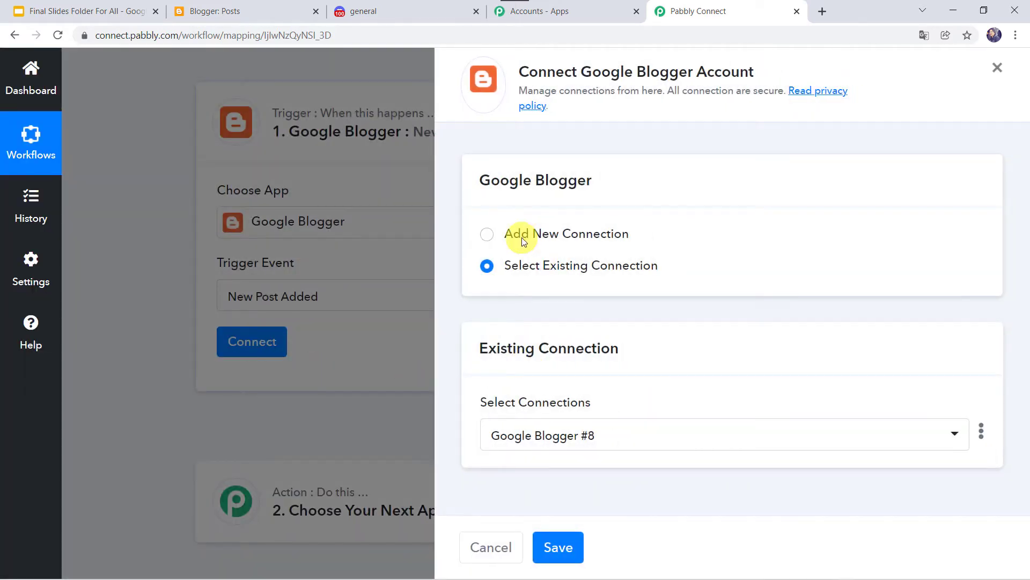
{"action": "left_click", "coordinate": [522, 237]}
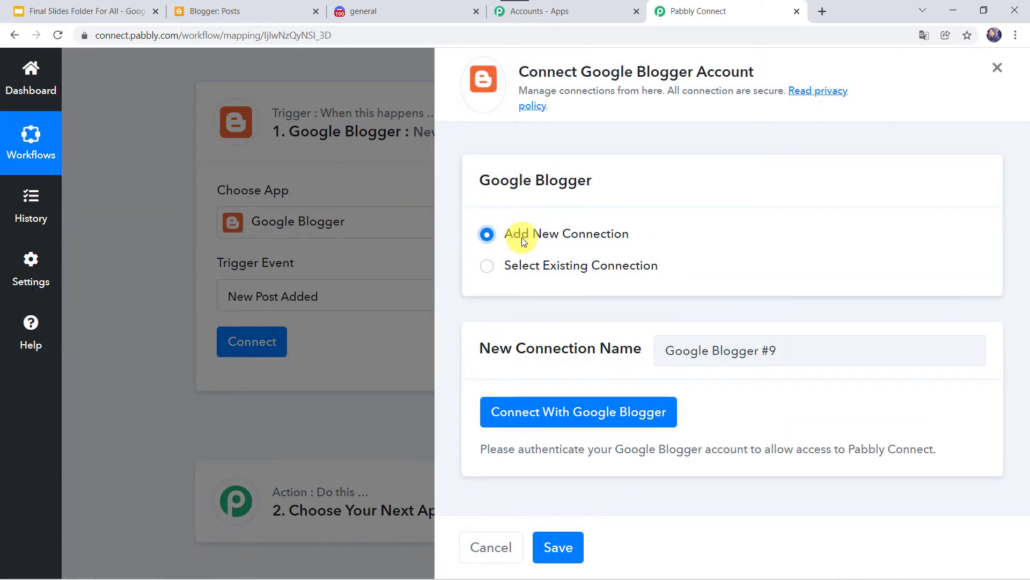
{"action": "left_click", "coordinate": [603, 410]}
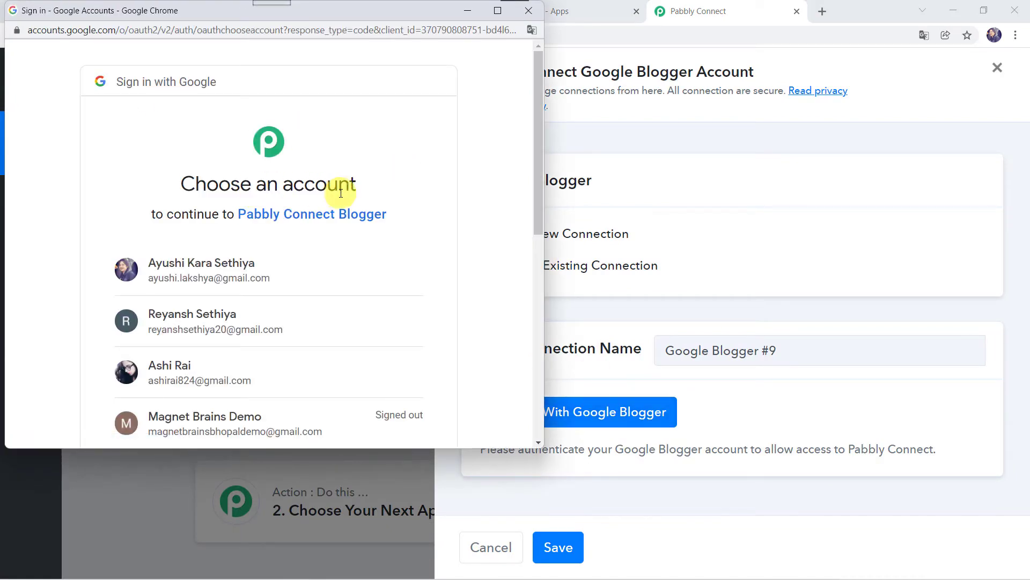
{"action": "left_click", "coordinate": [186, 378]}
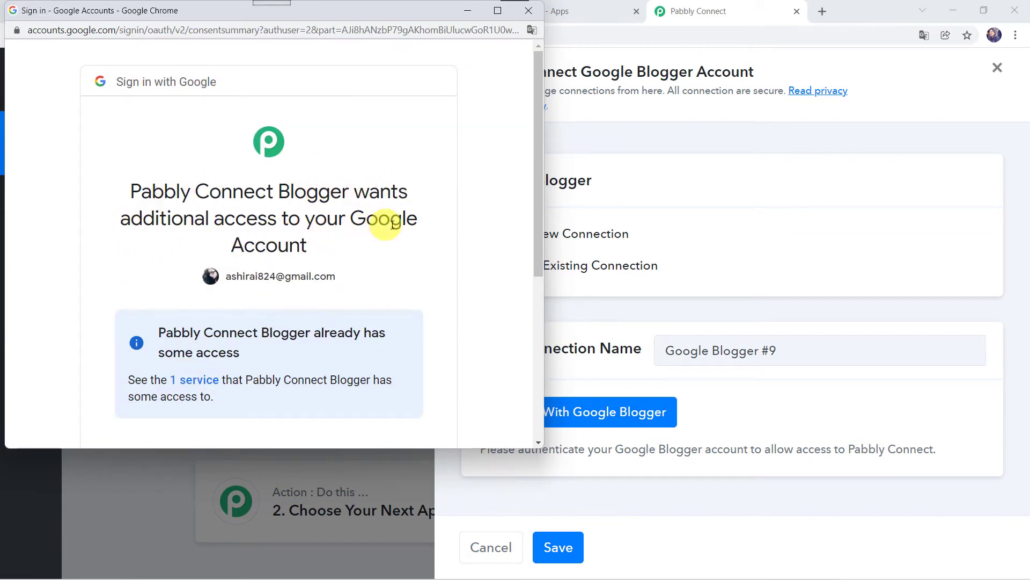
{"action": "scroll", "coordinate": [308, 252], "scroll_direction": "down", "scroll_amount": 1}
{"action": "scroll", "coordinate": [308, 252], "scroll_direction": "down", "scroll_amount": 5}
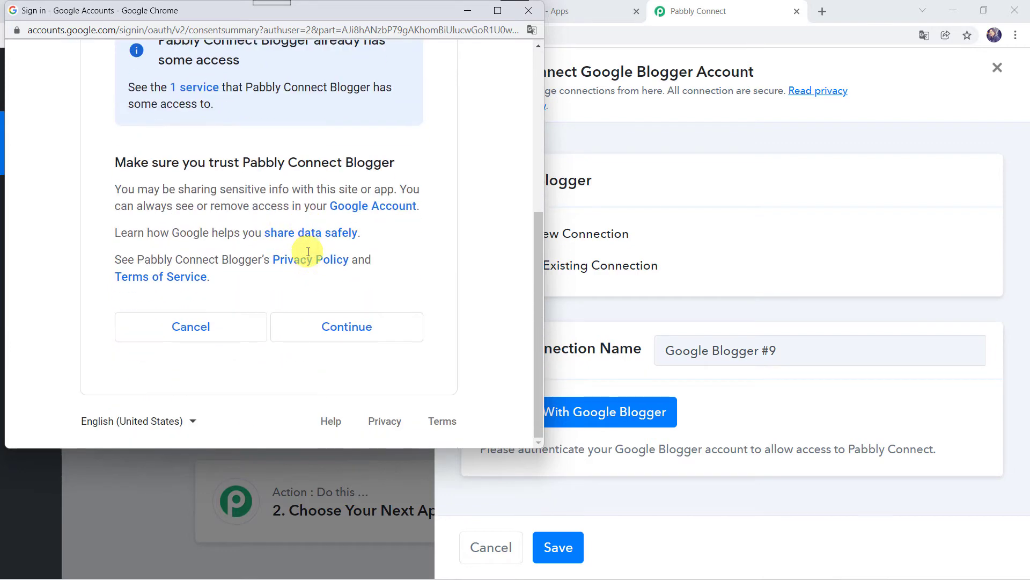
{"action": "left_click", "coordinate": [339, 333]}
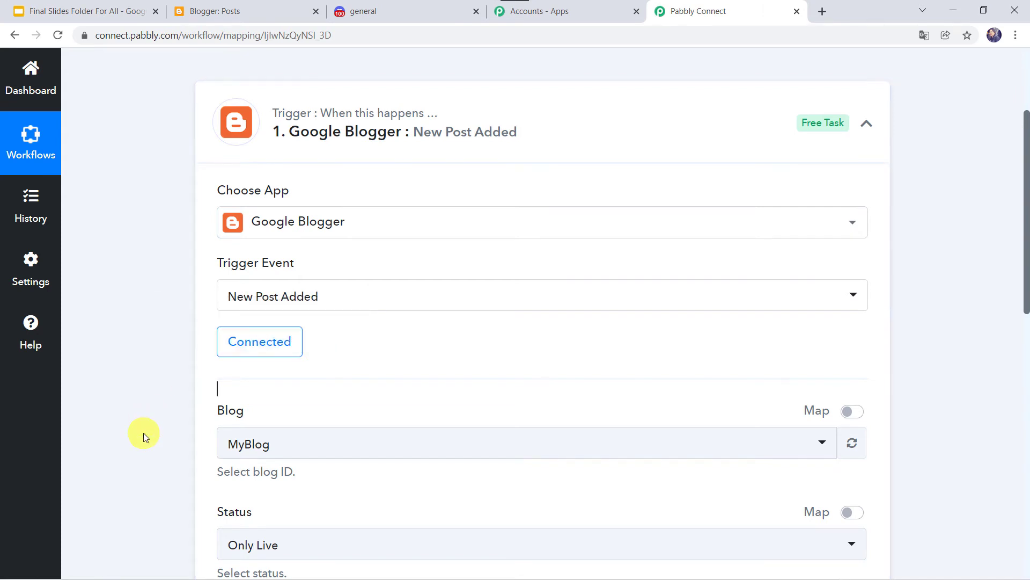
Check the trigger's MyBlog selection against the blog in Blogger and set the post status to Only Live
{"action": "scroll", "coordinate": [143, 433], "scroll_direction": "down", "scroll_amount": 2}
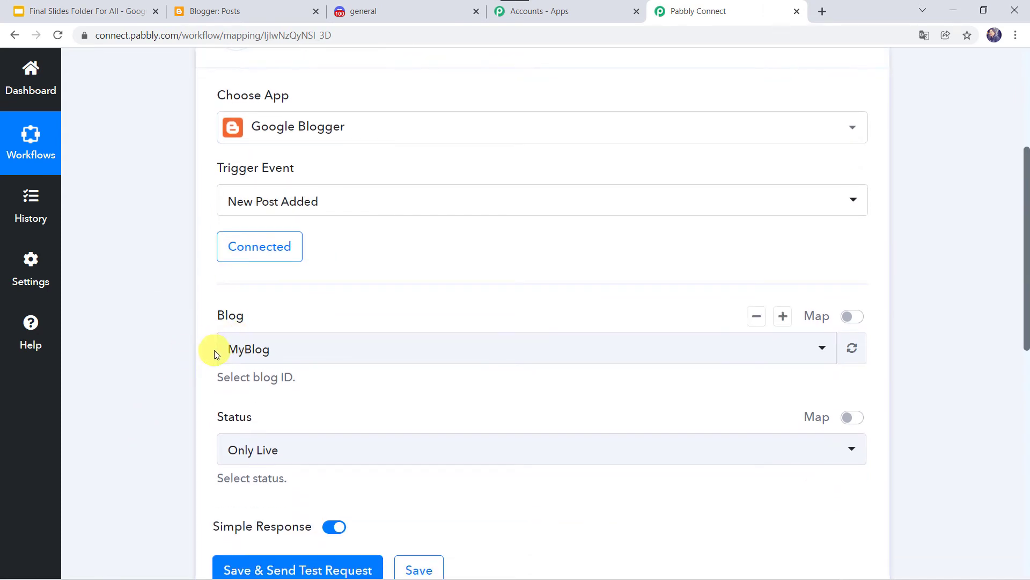
{"action": "left_click", "coordinate": [251, 11]}
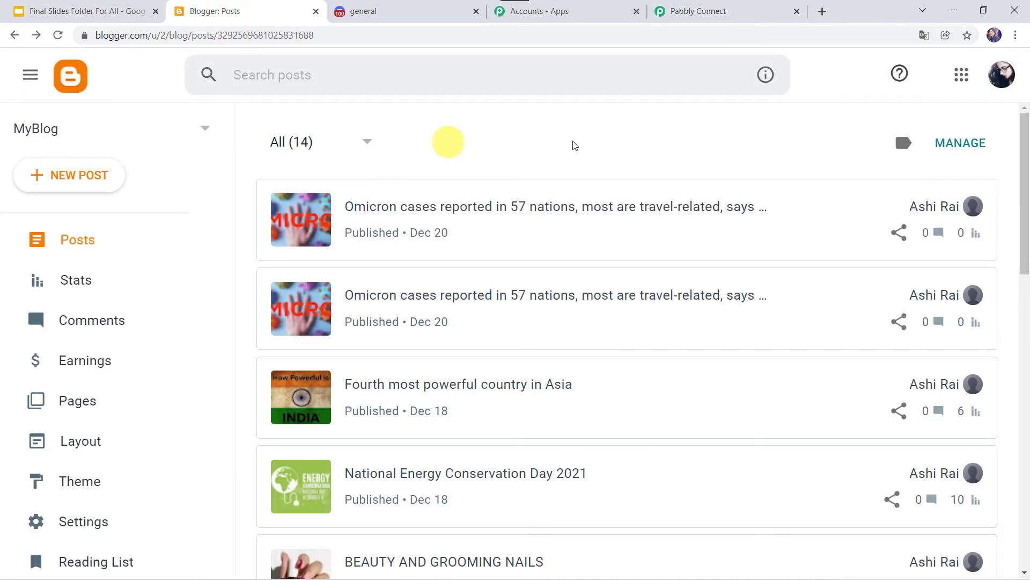
{"action": "left_click", "coordinate": [687, 11]}
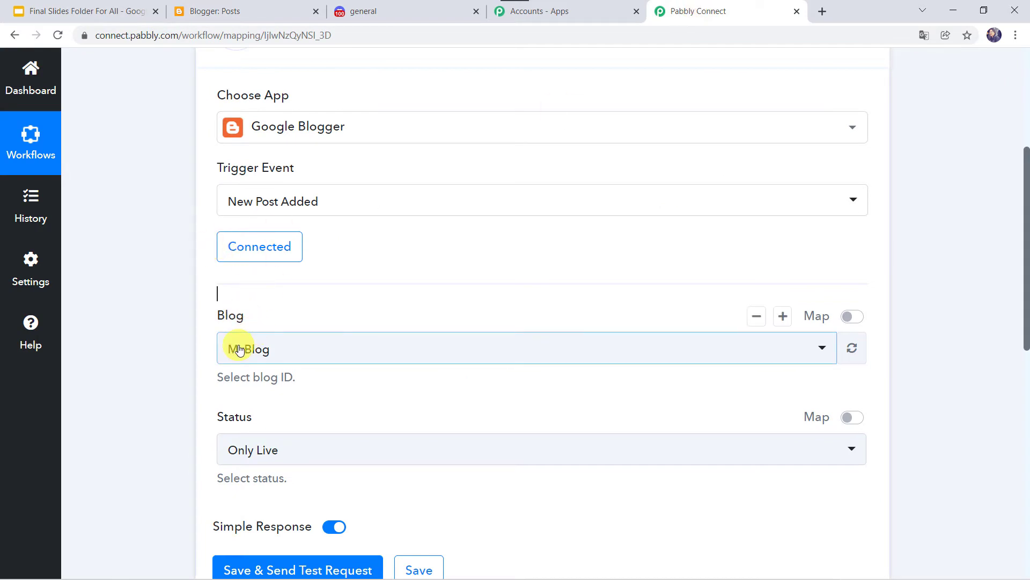
{"action": "scroll", "coordinate": [130, 414], "scroll_direction": "down", "scroll_amount": 3}
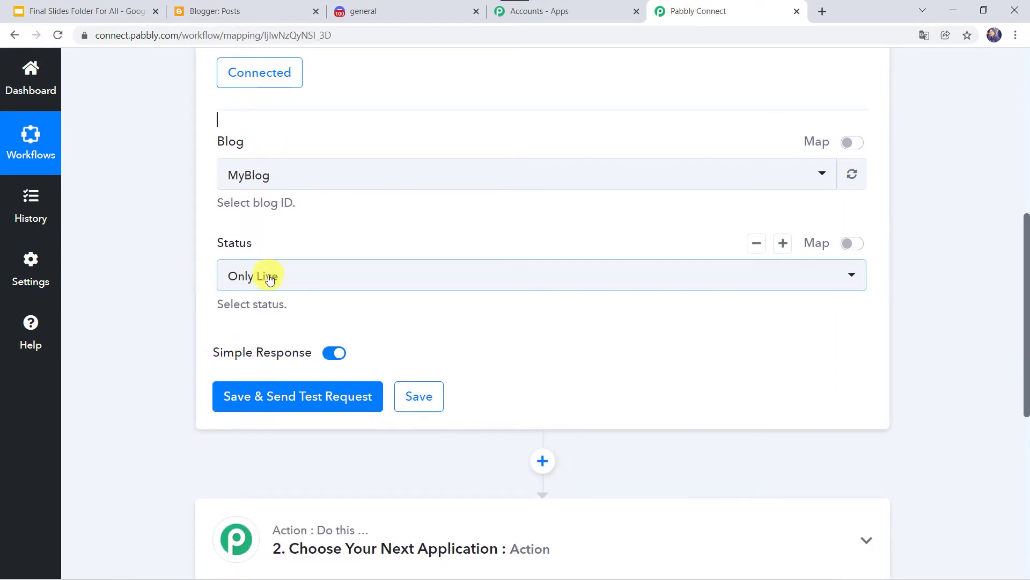
{"action": "left_click", "coordinate": [269, 279]}
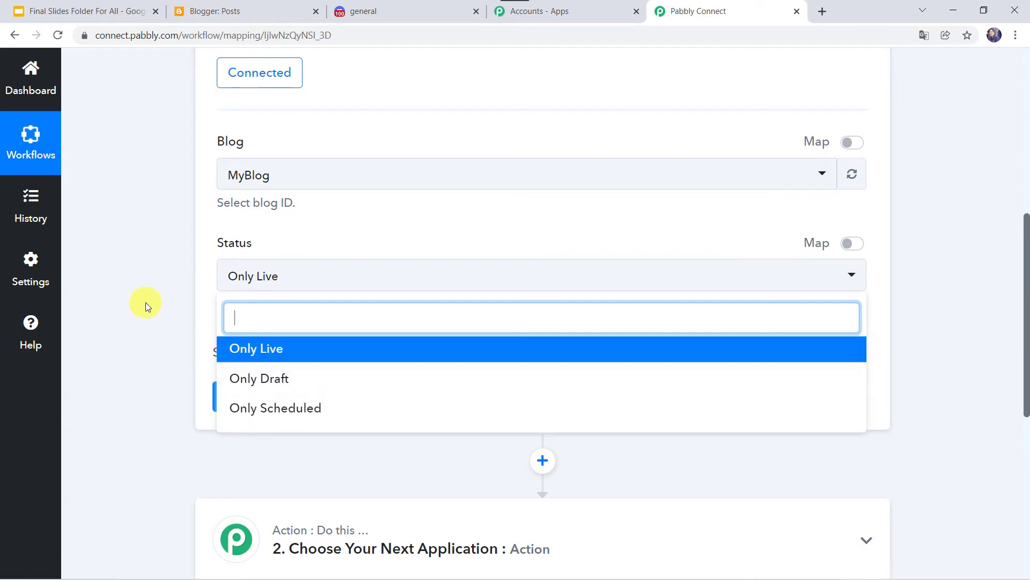
{"action": "scroll", "coordinate": [146, 302], "scroll_direction": "up", "scroll_amount": 2}
{"action": "left_click", "coordinate": [247, 448]}
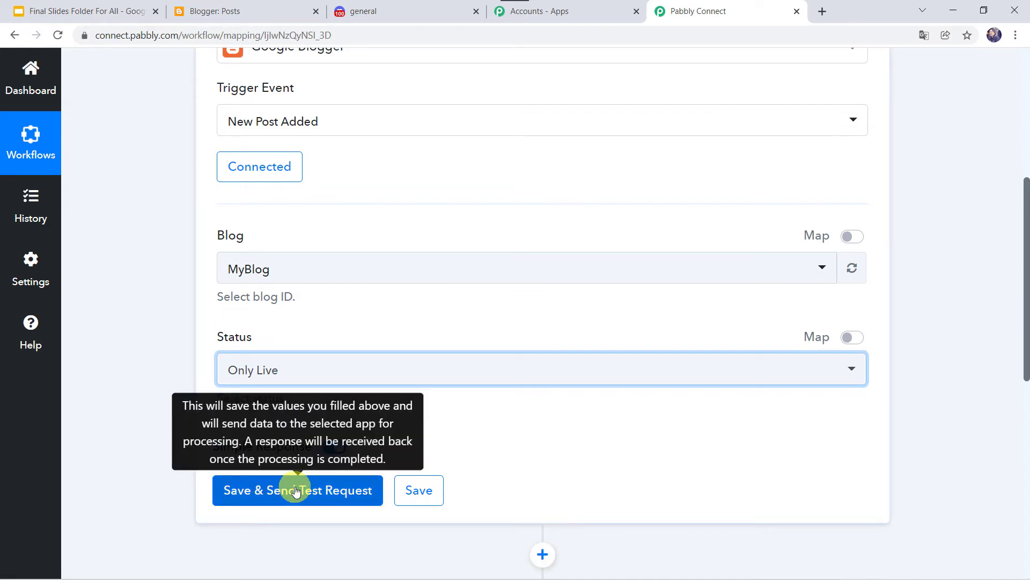
Switch to Blogger and write a post titled "India has updated the travel rules for the travellers." about passengers declaring health status on the Air Suvidha portal
{"action": "left_click", "coordinate": [226, 11]}
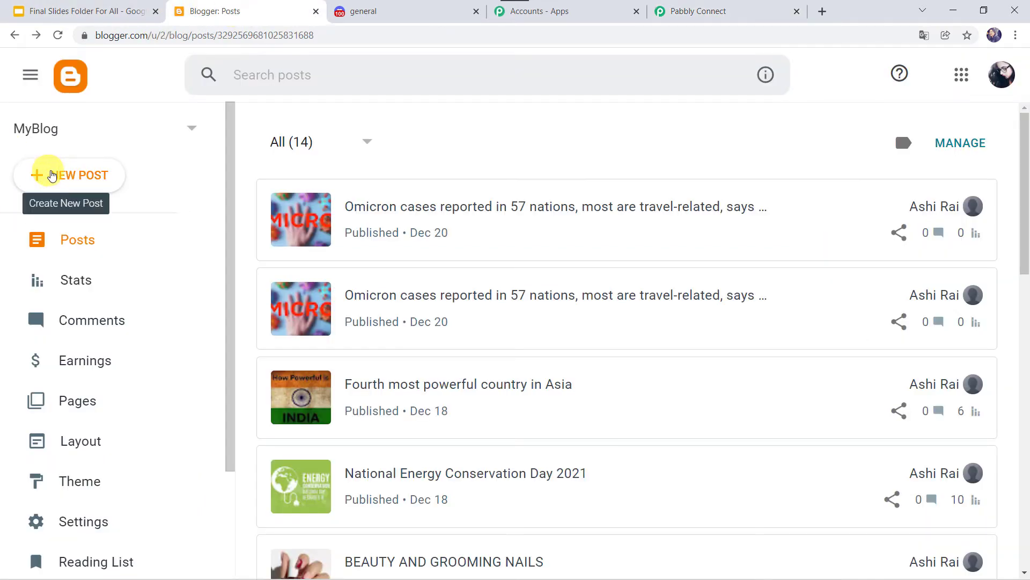
{"action": "left_click", "coordinate": [65, 177]}
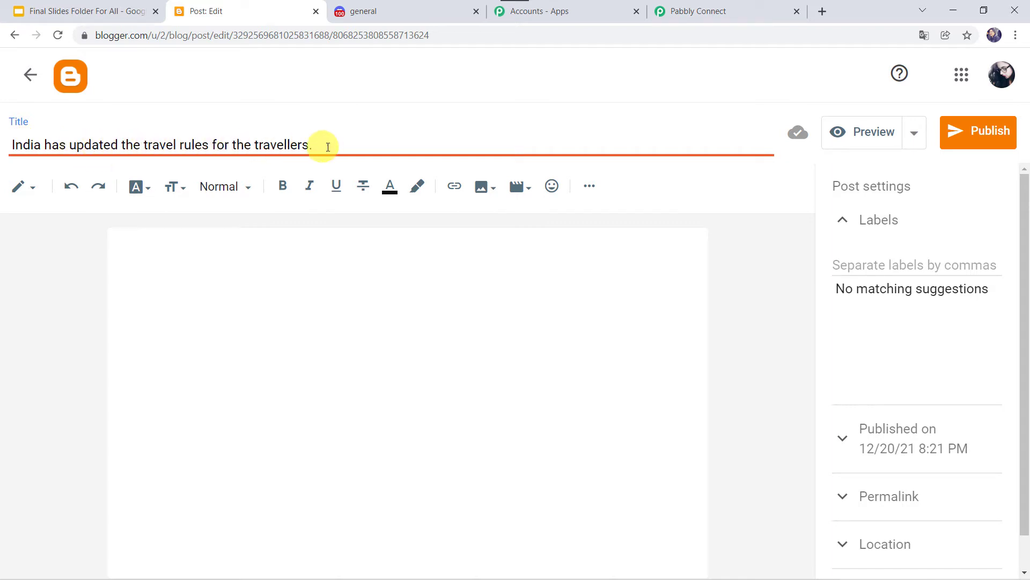
{"action": "type", "text": "International passengers travelling to India will now need to mandatorily declare their current health status on the Air Suvidha portal."}
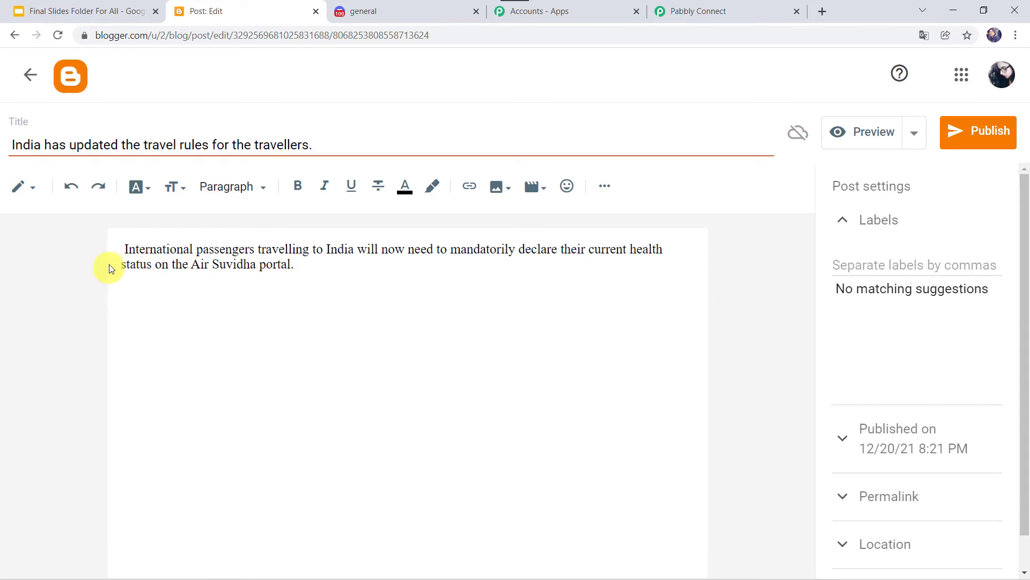
{"action": "left_click", "coordinate": [126, 251]}
{"action": "key", "text": "BackSpace"}
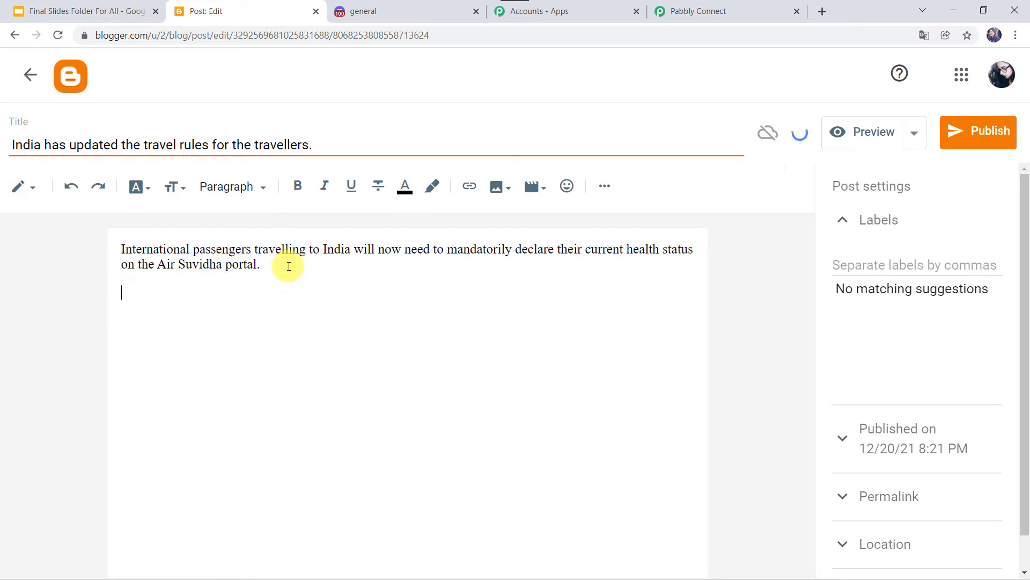
Upload Travellers.jpg from the Downloads folder and insert it below the post's paragraph
{"action": "left_click", "coordinate": [499, 190]}
{"action": "left_click", "coordinate": [570, 234]}
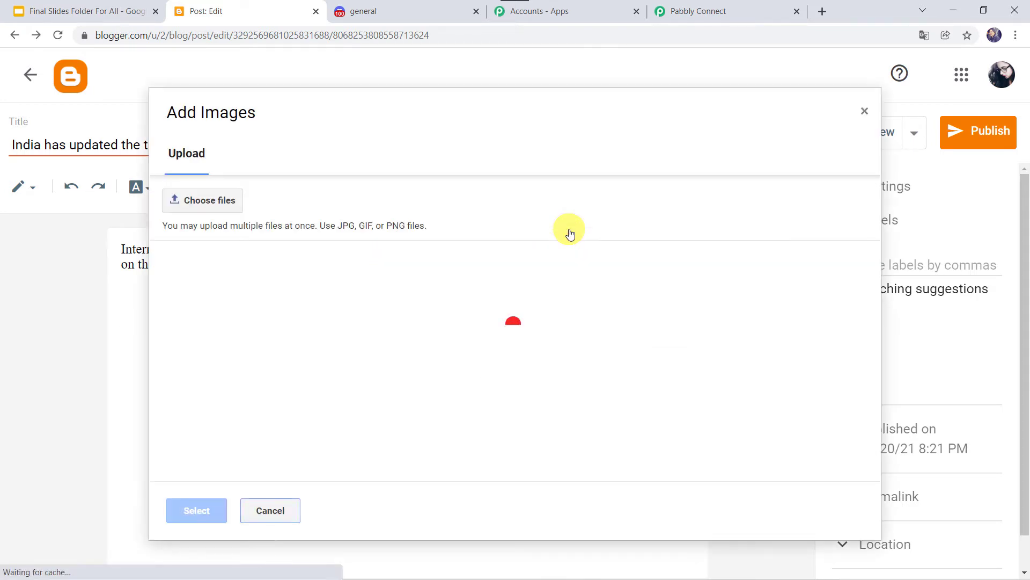
{"action": "left_click", "coordinate": [203, 201]}
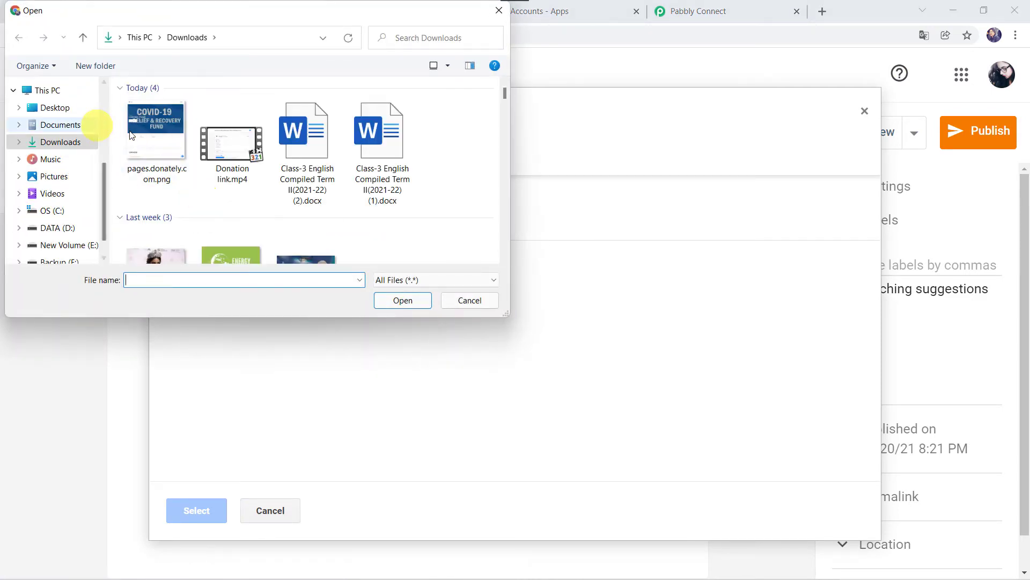
{"action": "scroll", "coordinate": [222, 204], "scroll_direction": "down", "scroll_amount": 3}
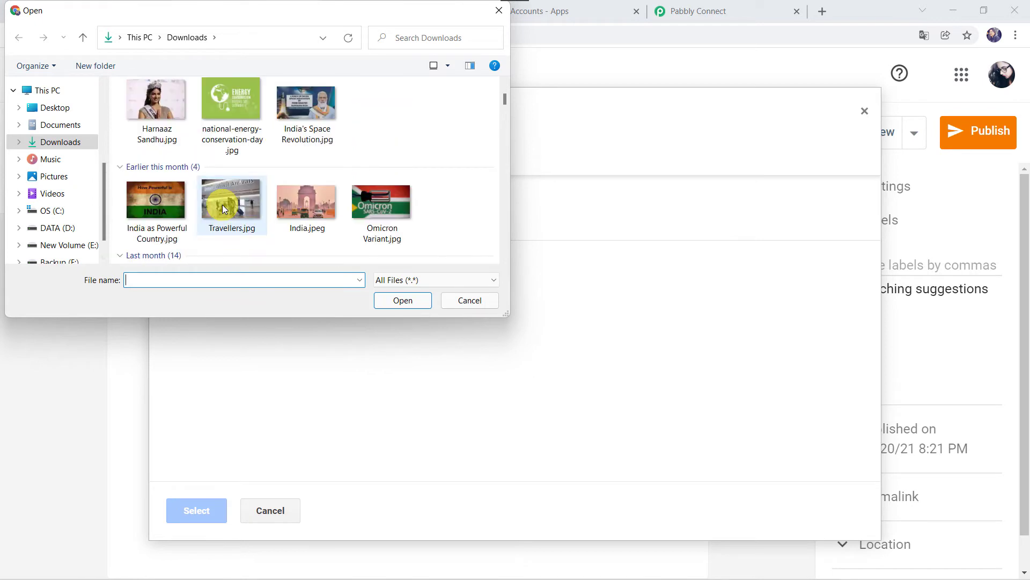
{"action": "double_click", "coordinate": [222, 208]}
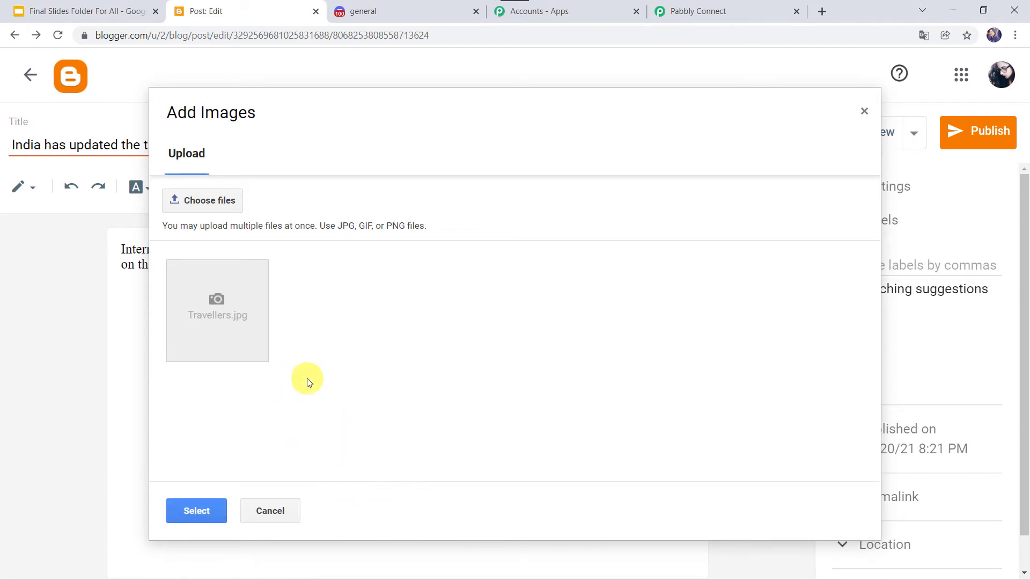
{"action": "left_click", "coordinate": [200, 511]}
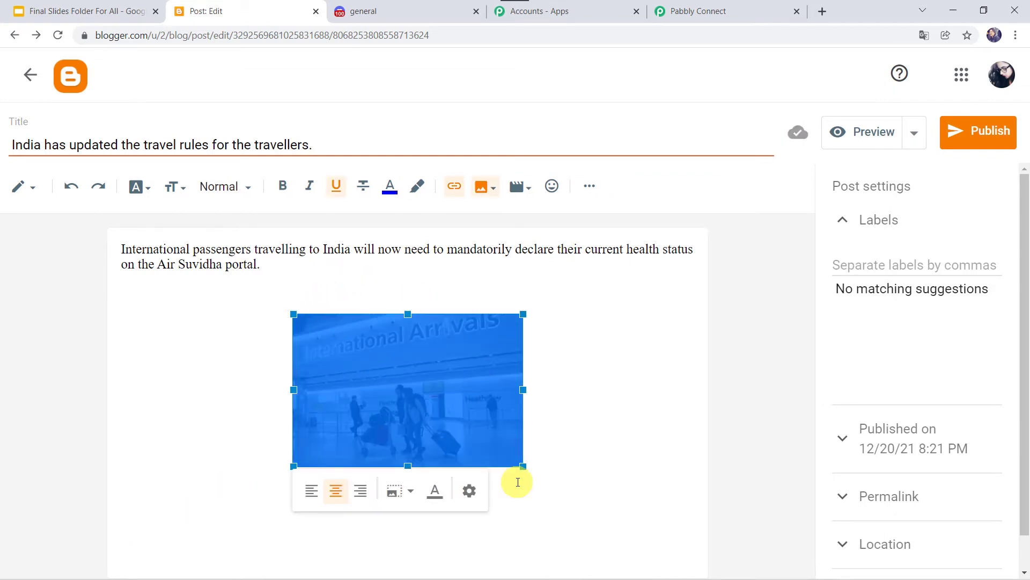
Enlarge the inserted airport image and remove the blank line between the paragraph and the image
{"action": "left_click_drag", "start_coordinate": [521, 467], "coordinate": [581, 497]}
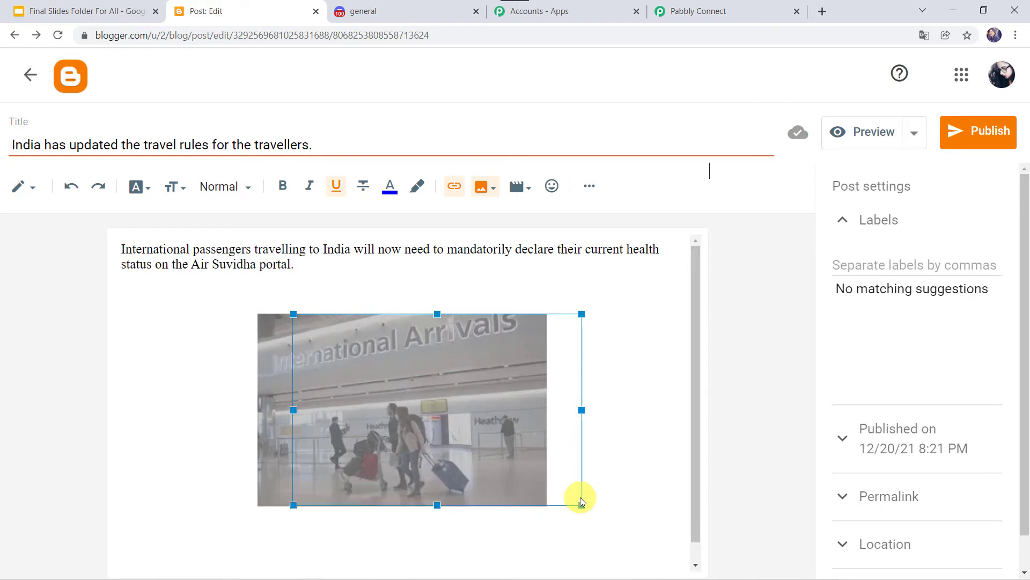
{"action": "left_click", "coordinate": [320, 299]}
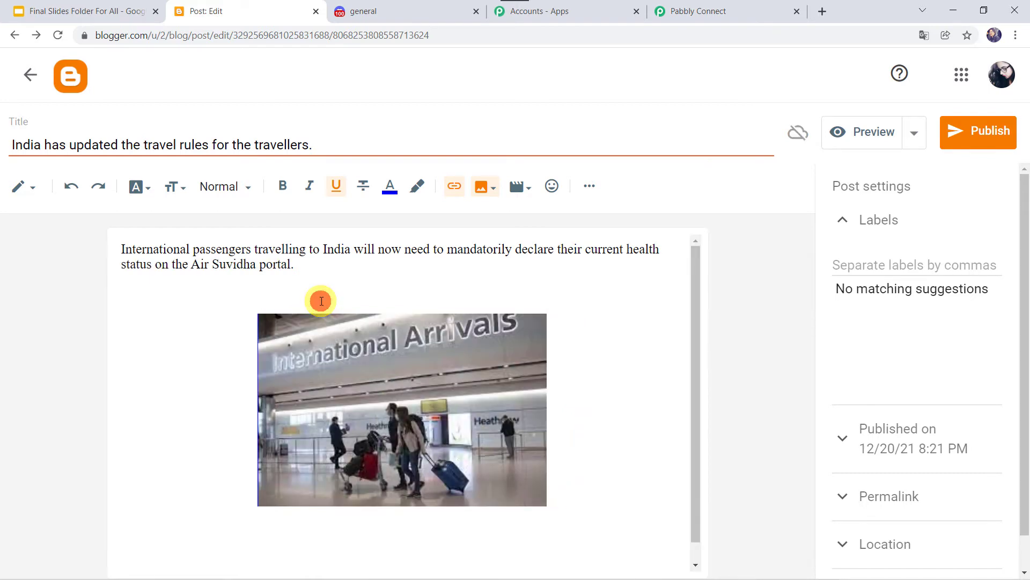
{"action": "left_click", "coordinate": [342, 283]}
{"action": "key", "text": "BackSpace"}
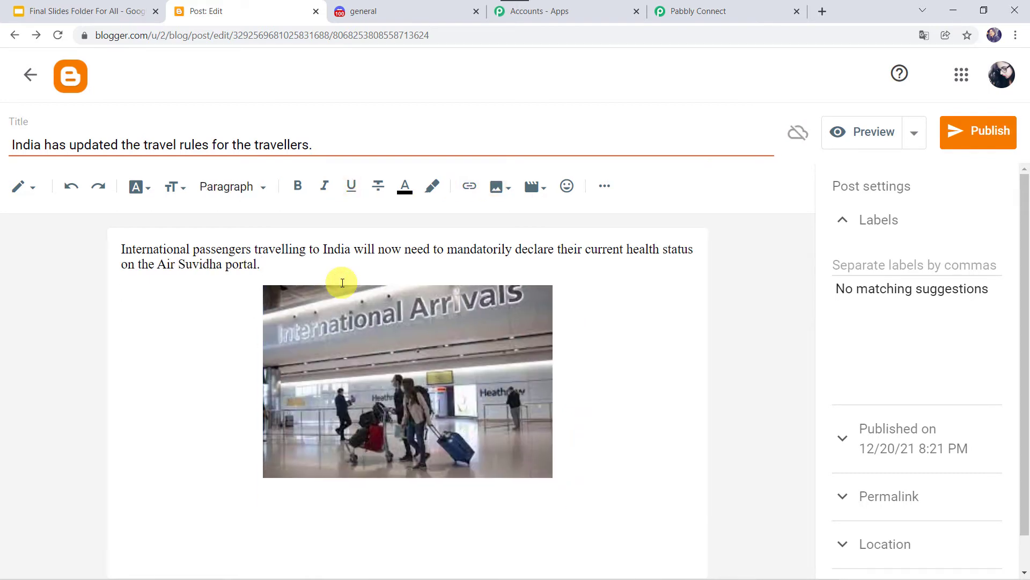
Publish the travel rules post and view it on the blog
{"action": "left_click", "coordinate": [974, 130]}
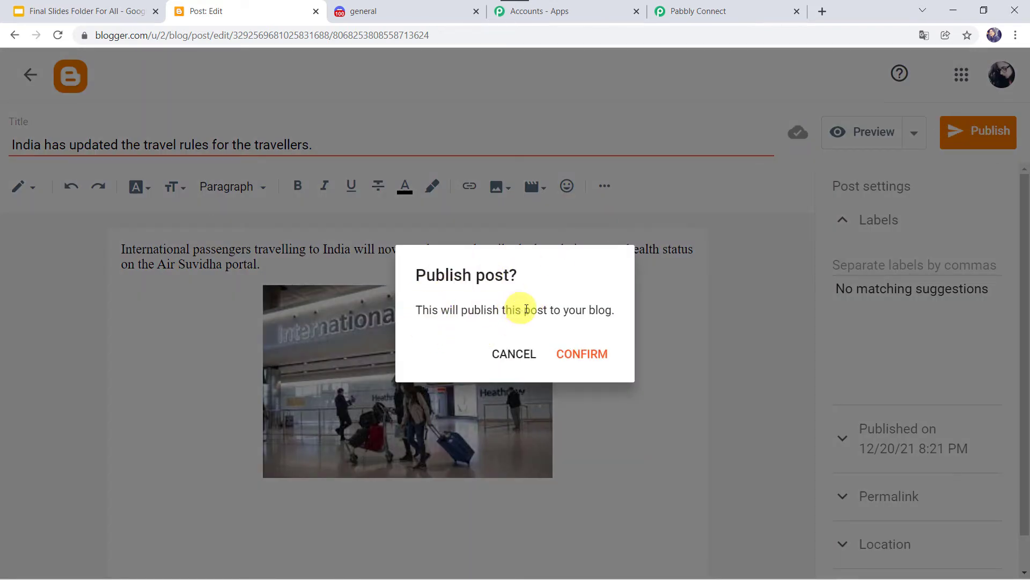
{"action": "left_click", "coordinate": [584, 354]}
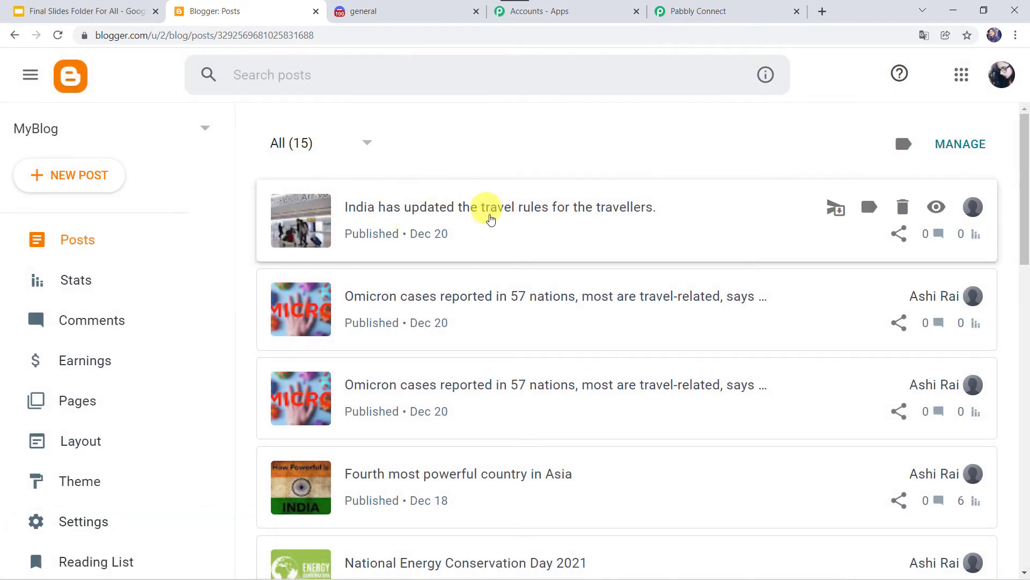
{"action": "left_click", "coordinate": [938, 207]}
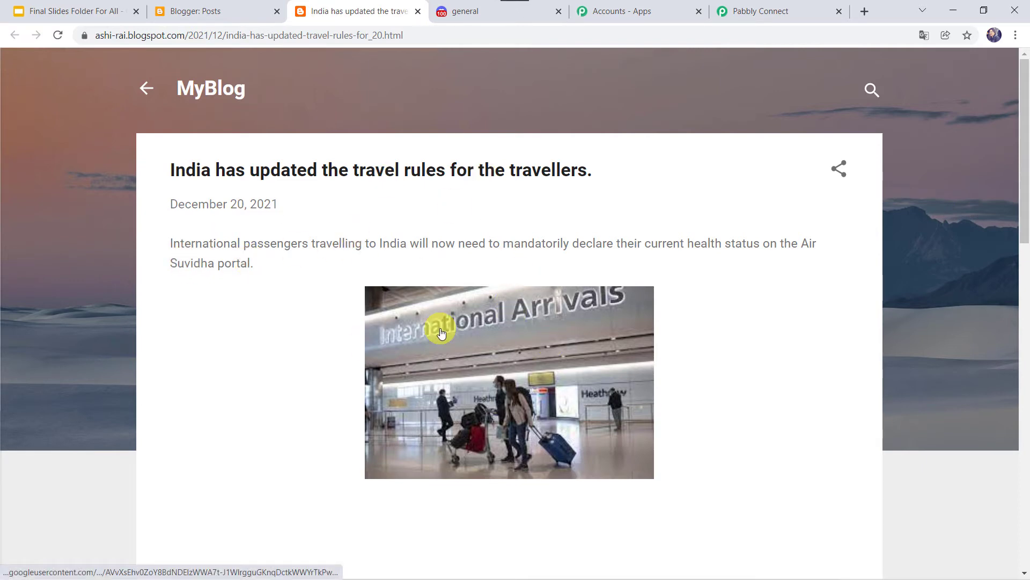
Switch back to Pabbly Connect, save the Google Blogger trigger and send a test request
{"action": "left_click", "coordinate": [776, 7]}
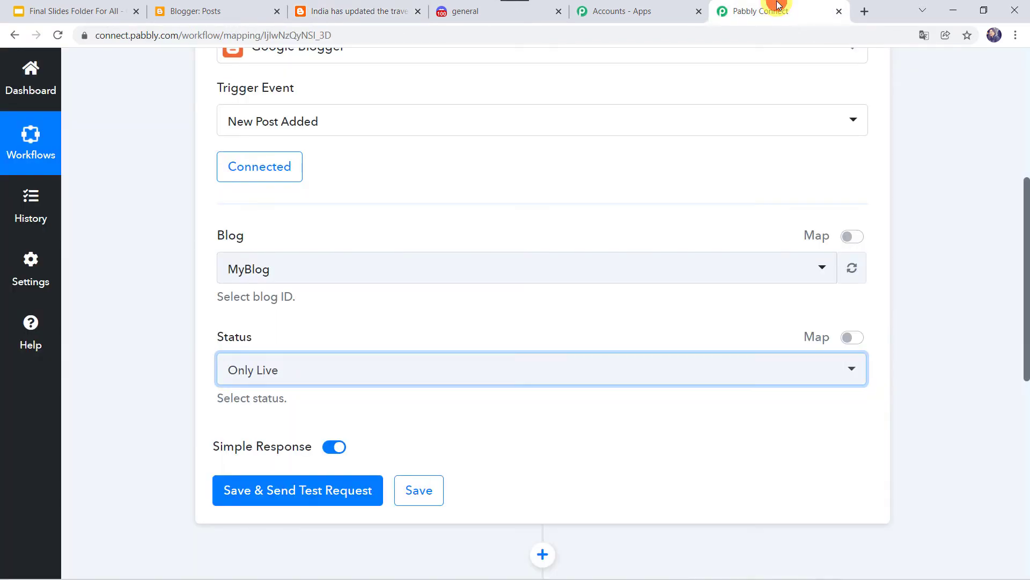
{"action": "left_click", "coordinate": [287, 497]}
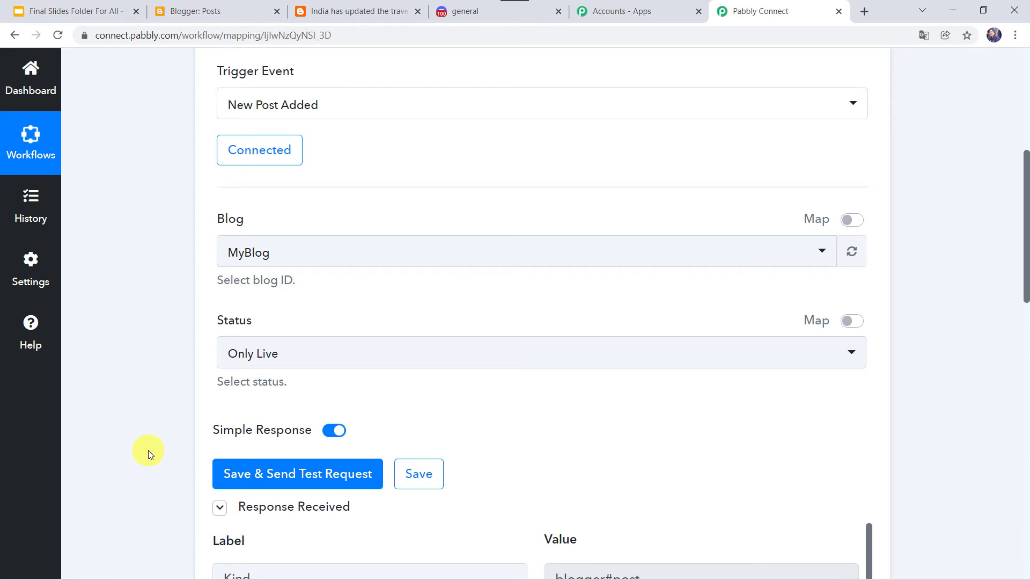
Review the Blogger trigger's response data and enlarge the Url value so the full post link can be read
{"action": "scroll", "coordinate": [149, 450], "scroll_direction": "down", "scroll_amount": 6}
{"action": "scroll", "coordinate": [148, 449], "scroll_direction": "down", "scroll_amount": 3}
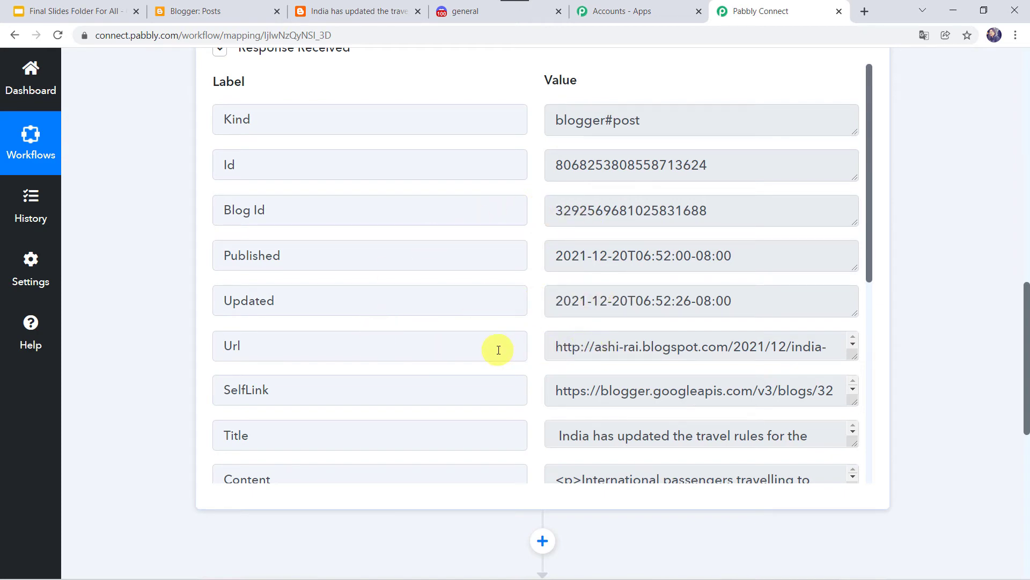
{"action": "scroll", "coordinate": [499, 350], "scroll_direction": "down", "scroll_amount": 4}
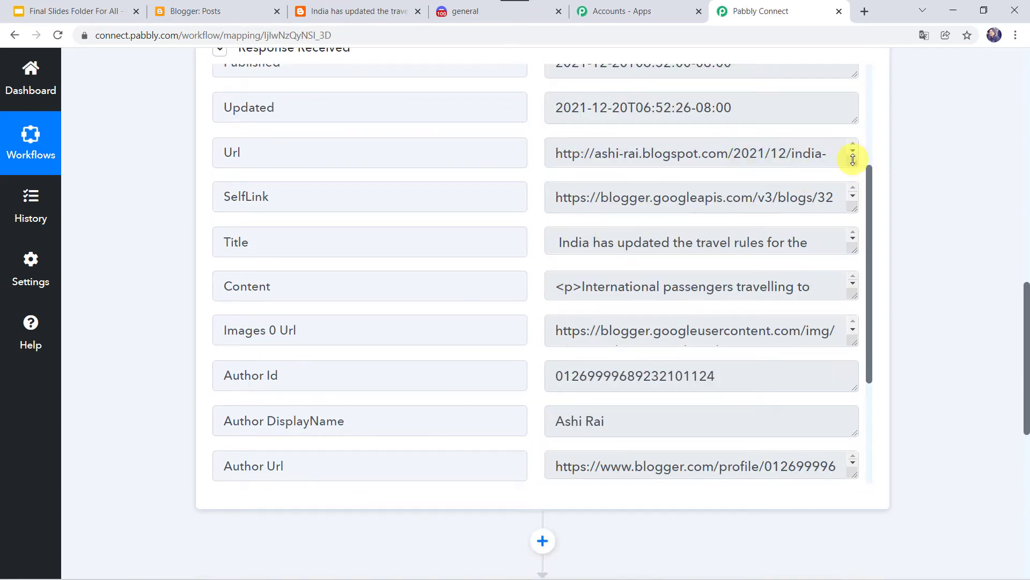
{"action": "left_click_drag", "start_coordinate": [853, 161], "coordinate": [857, 217]}
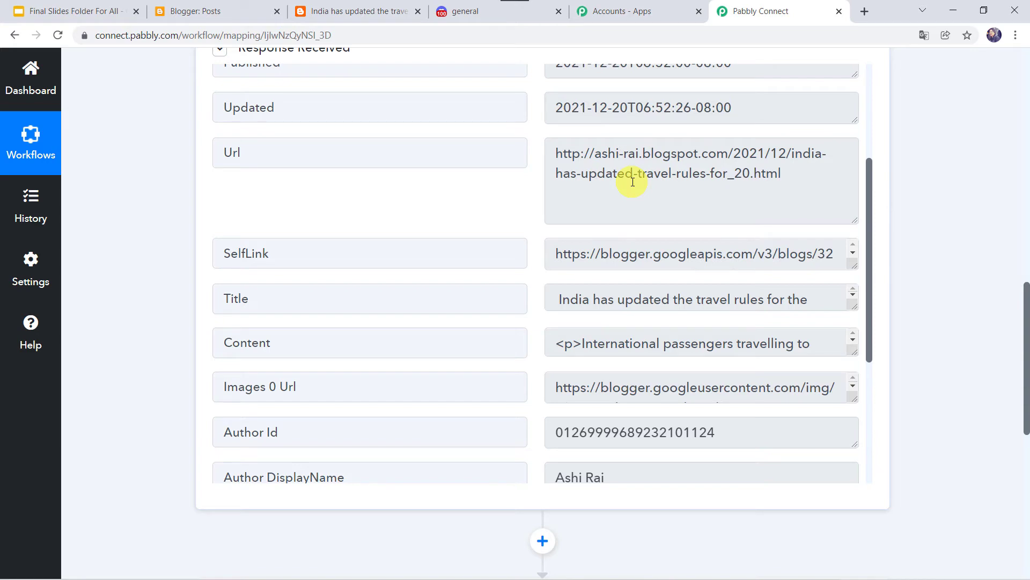
Set the workflow's second step to the Bitly app with the Shorten Link action event
{"action": "scroll", "coordinate": [120, 346], "scroll_direction": "down", "scroll_amount": 5}
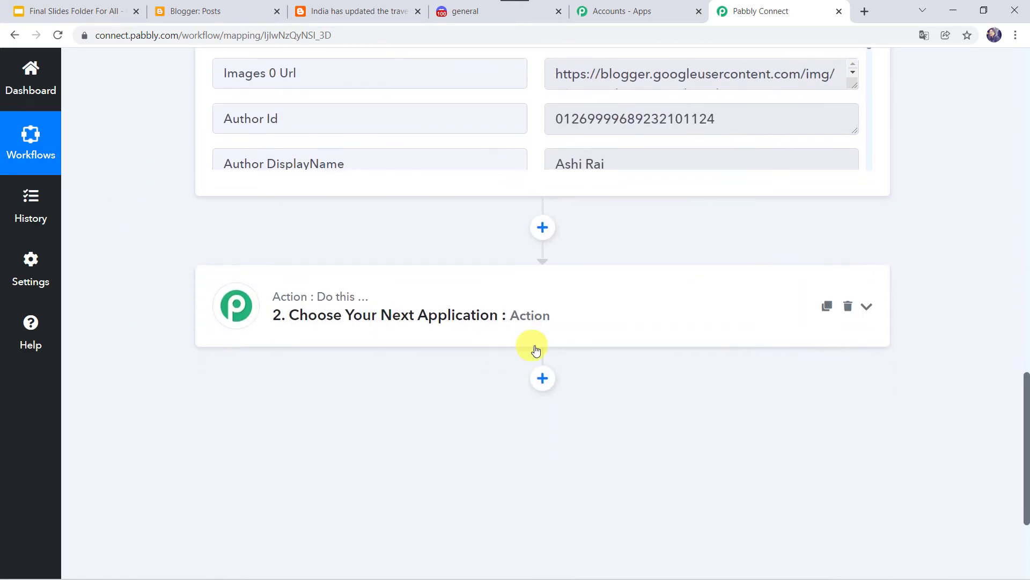
{"action": "left_click", "coordinate": [544, 304]}
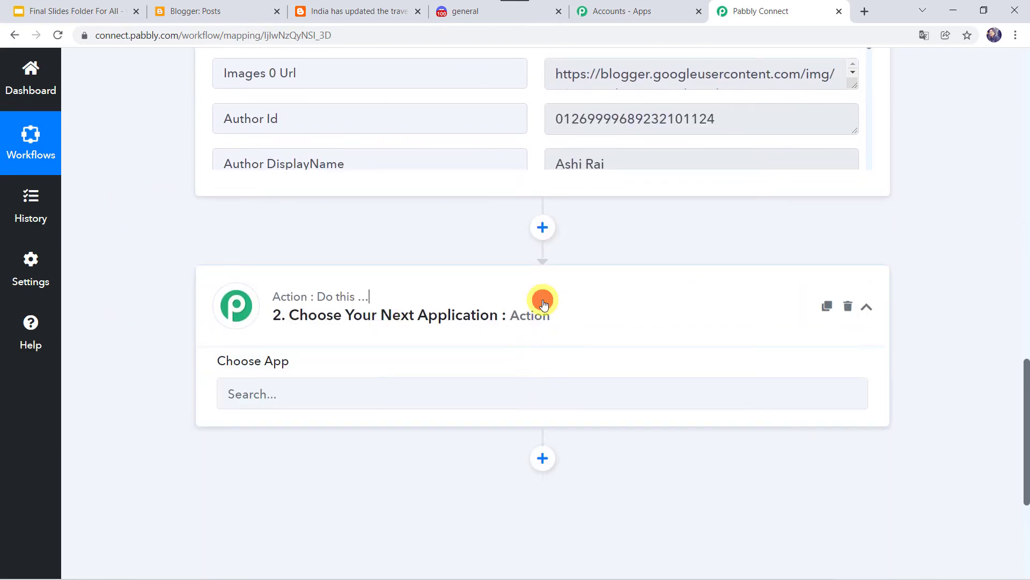
{"action": "left_click", "coordinate": [272, 408]}
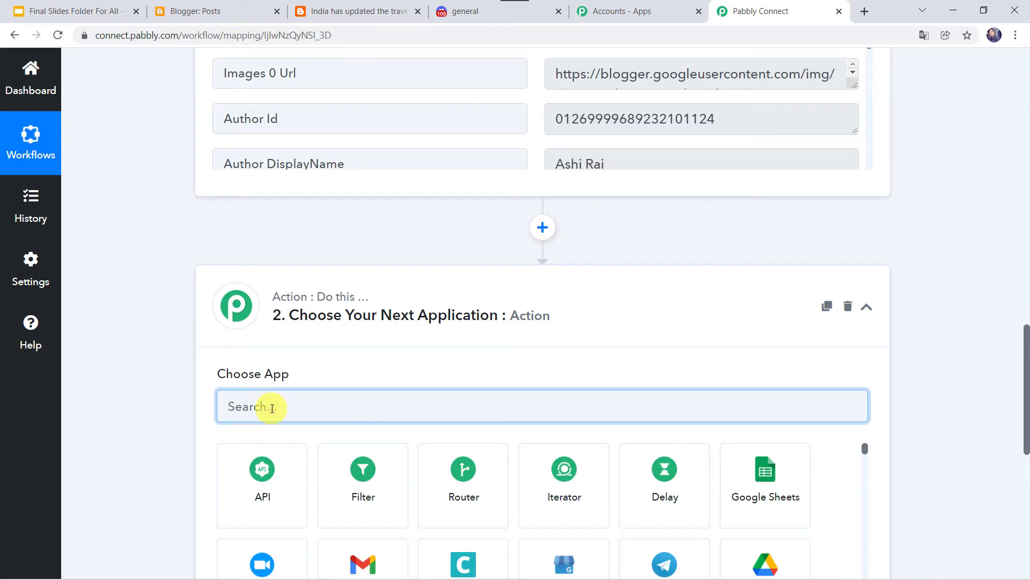
{"action": "type", "text": "Bit"}
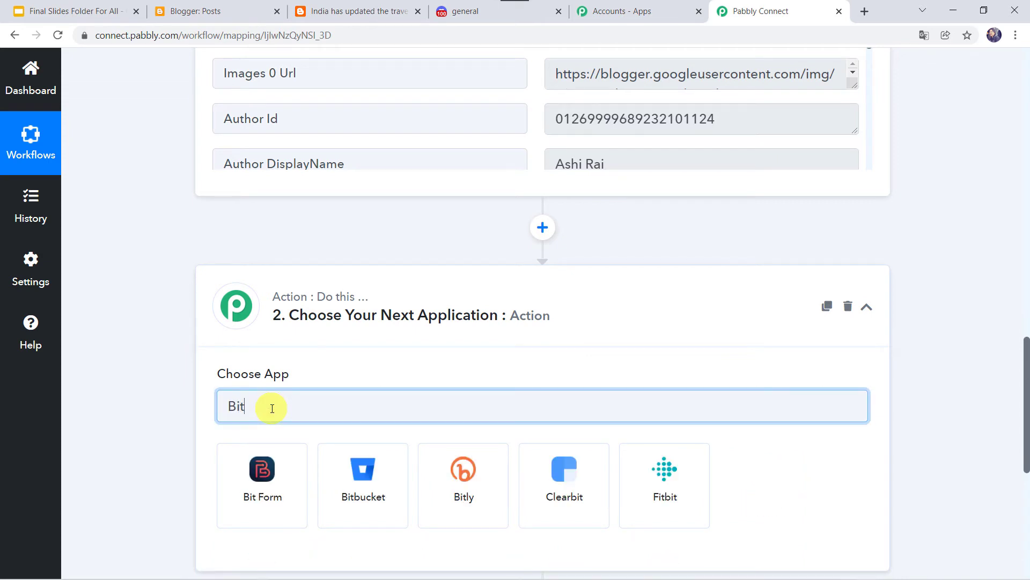
{"action": "left_click", "coordinate": [480, 488]}
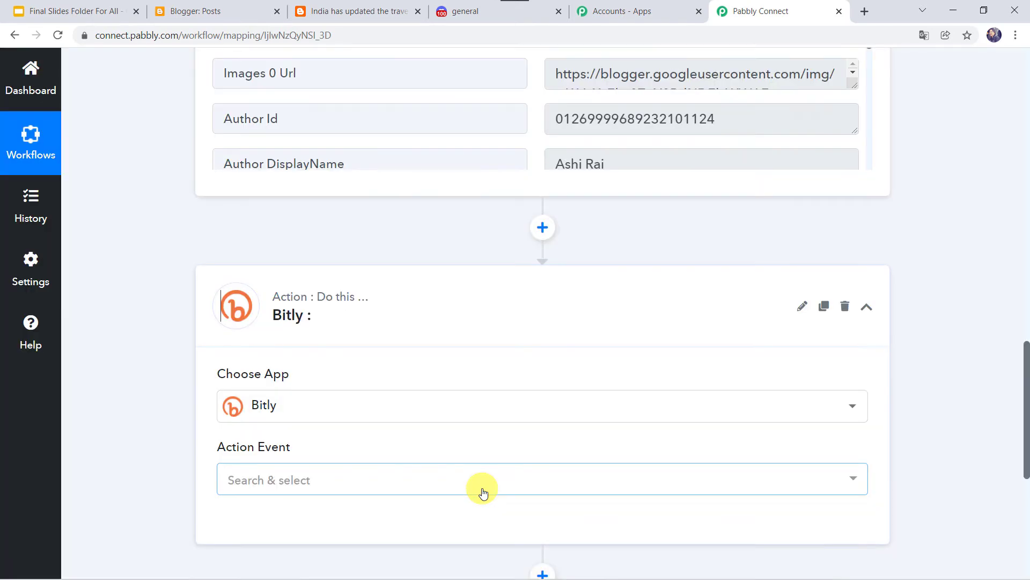
{"action": "scroll", "coordinate": [152, 401], "scroll_direction": "down", "scroll_amount": 3}
{"action": "left_click", "coordinate": [255, 350]}
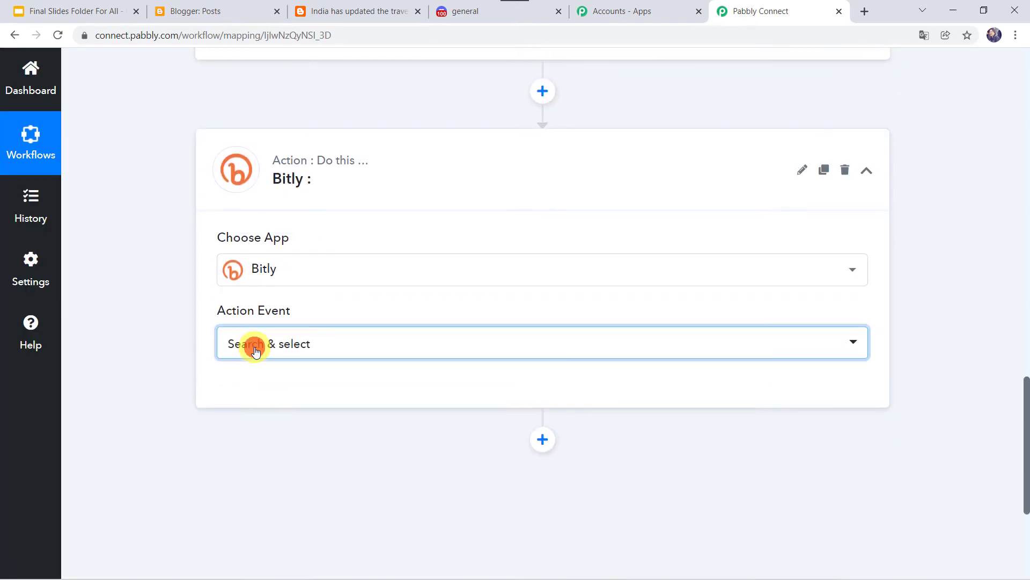
{"action": "left_click", "coordinate": [277, 429]}
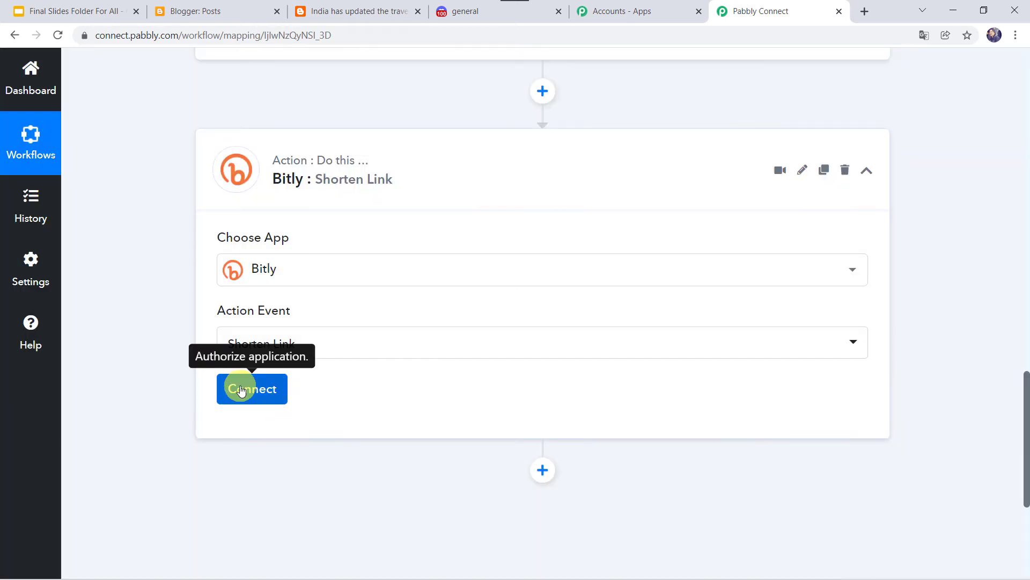
Add a new Bitly connection and authorize Pabbly to access the Bitly account
{"action": "left_click", "coordinate": [241, 390]}
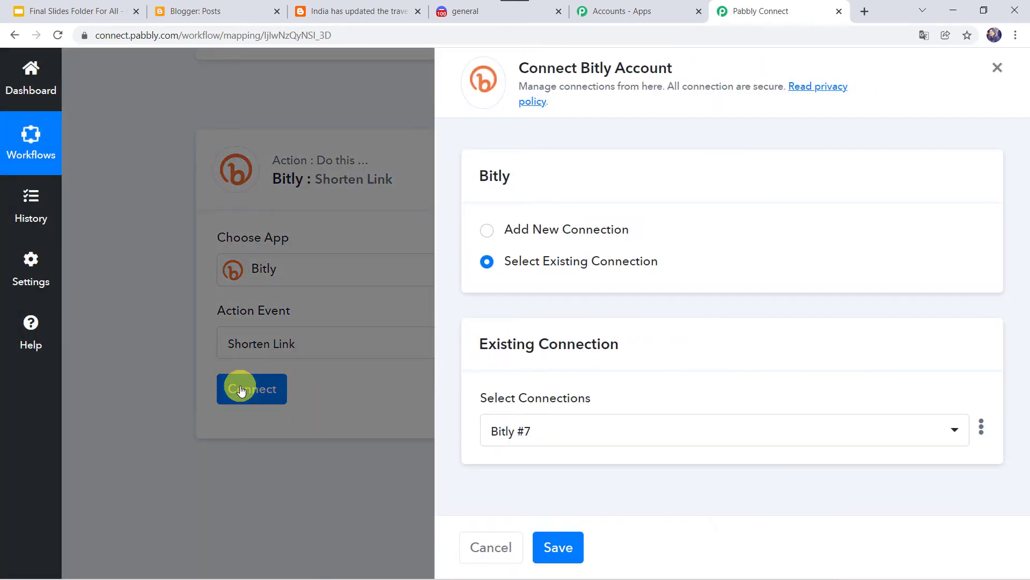
{"action": "left_click", "coordinate": [518, 236]}
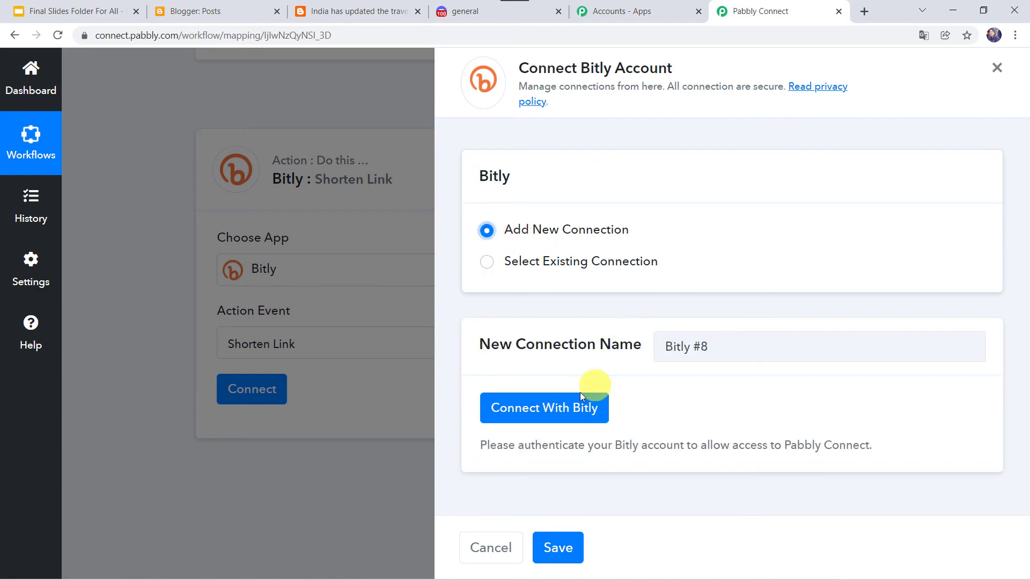
{"action": "left_click", "coordinate": [559, 413]}
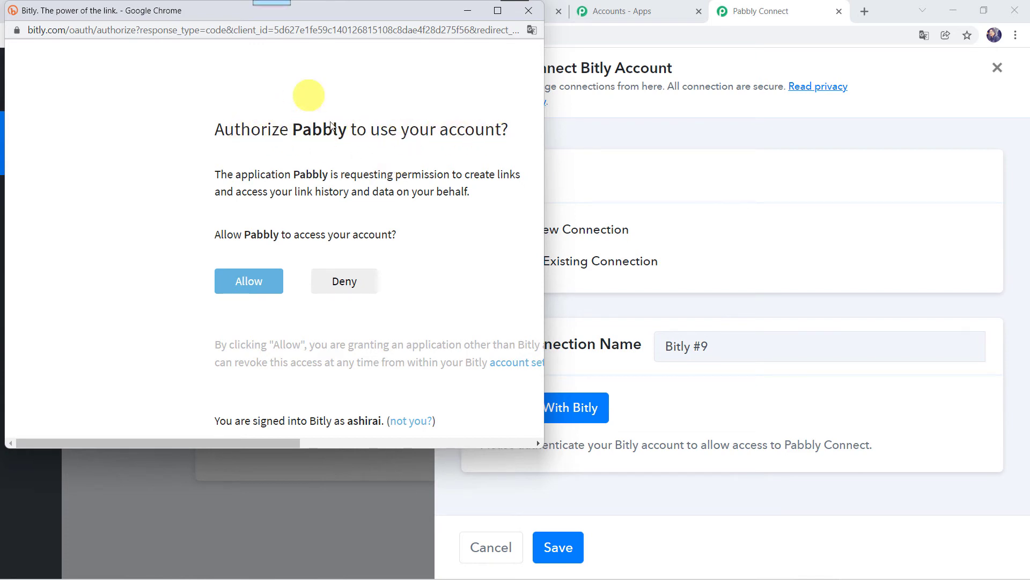
{"action": "left_click", "coordinate": [244, 283]}
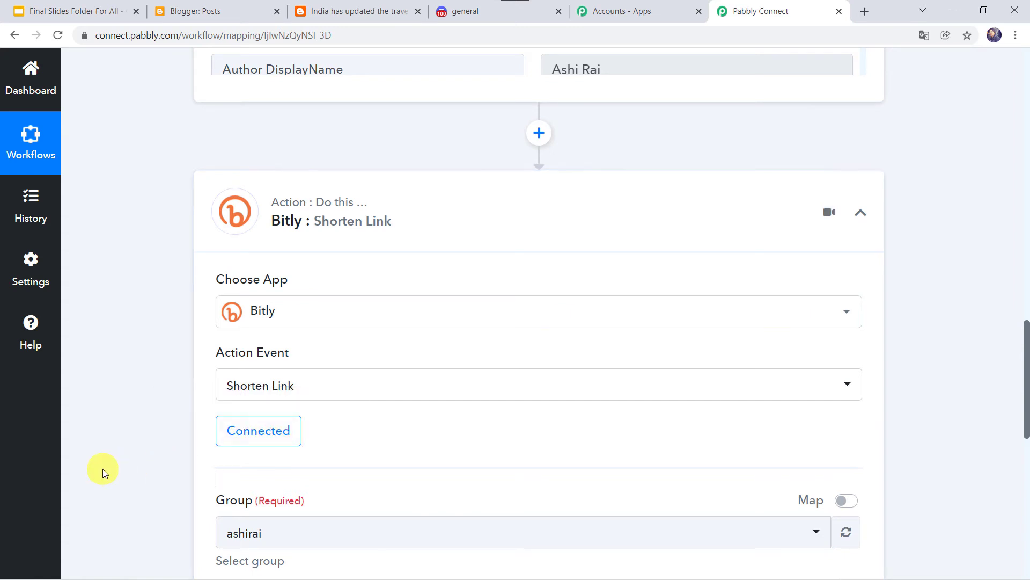
Map the Url value from the Google Blogger trigger into Bitly's Long URL field
{"action": "scroll", "coordinate": [103, 472], "scroll_direction": "down", "scroll_amount": 1}
{"action": "scroll", "coordinate": [103, 472], "scroll_direction": "down", "scroll_amount": 3}
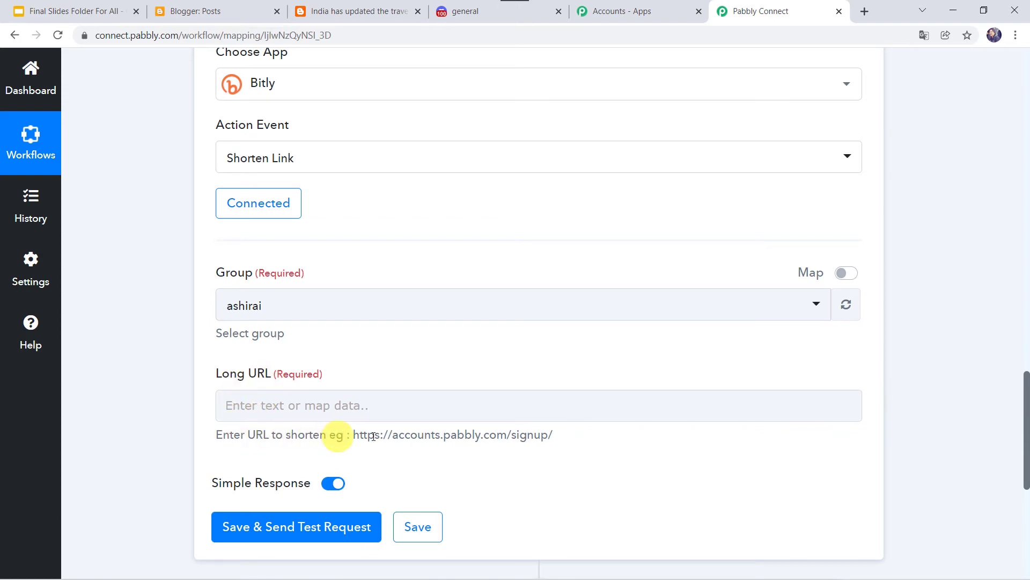
{"action": "left_click", "coordinate": [232, 411]}
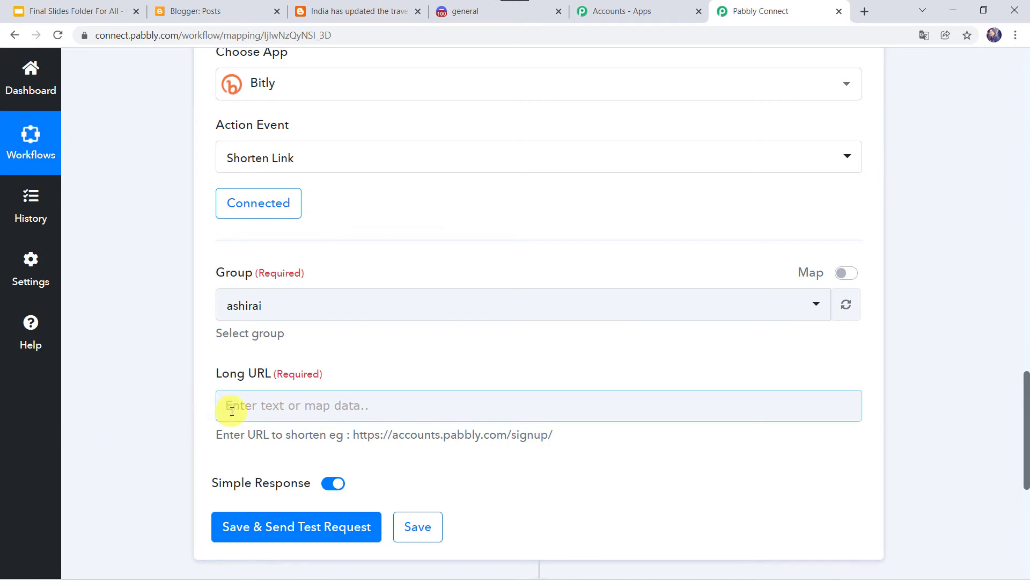
{"action": "scroll", "coordinate": [169, 314], "scroll_direction": "up", "scroll_amount": 10}
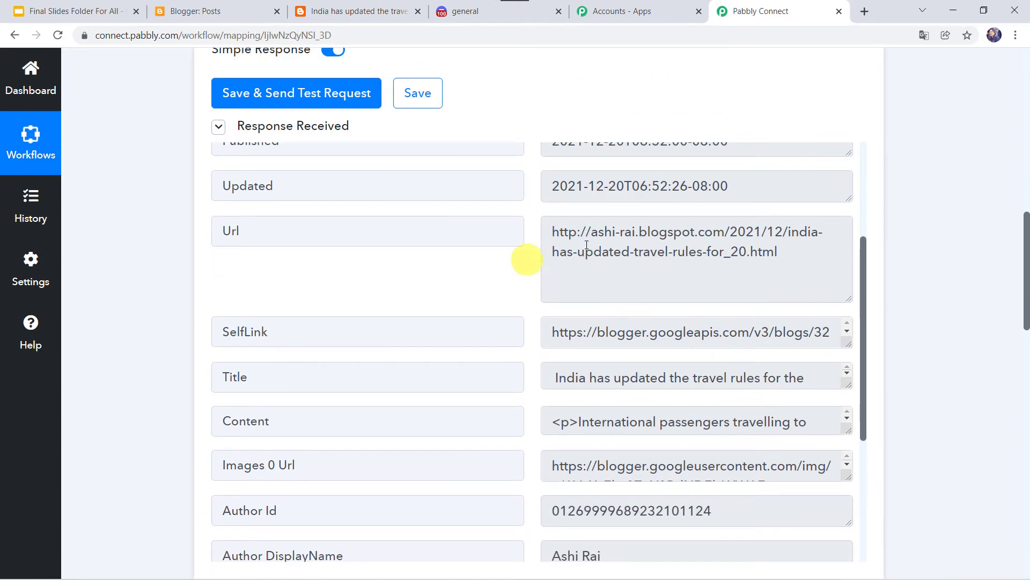
{"action": "scroll", "coordinate": [82, 349], "scroll_direction": "down", "scroll_amount": 10}
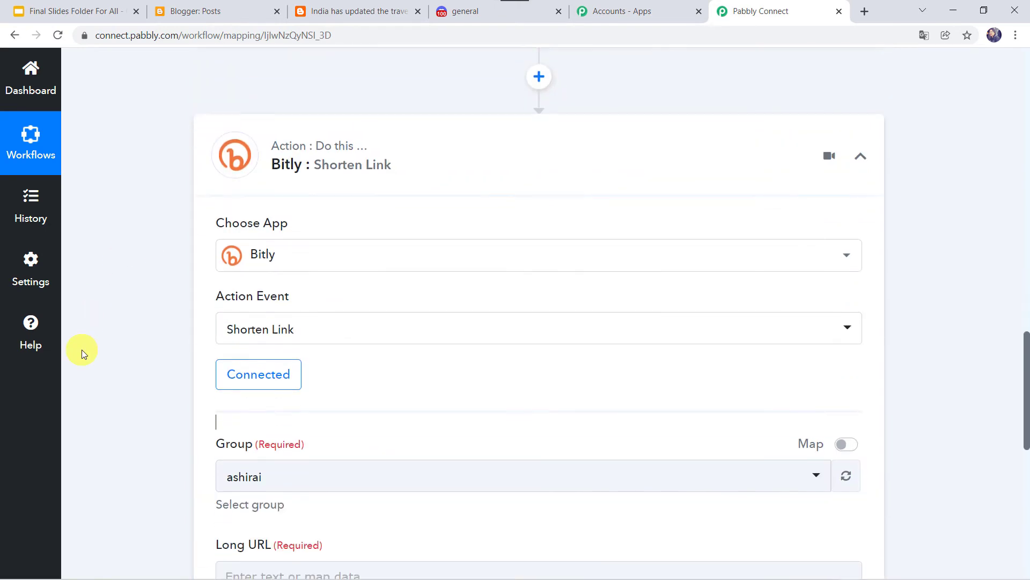
{"action": "left_click", "coordinate": [254, 324]}
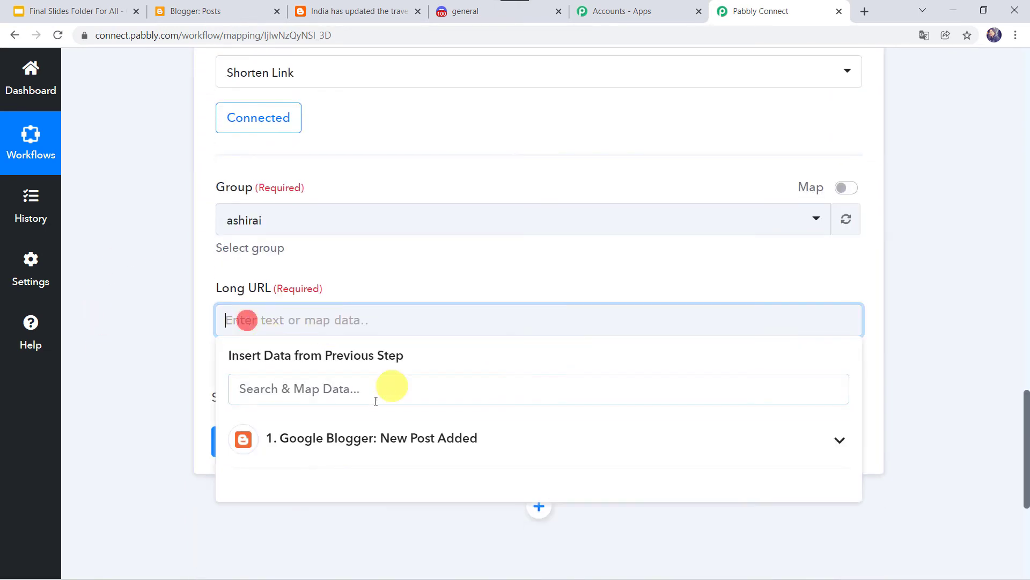
{"action": "left_click", "coordinate": [333, 432]}
{"action": "scroll", "coordinate": [149, 437], "scroll_direction": "down", "scroll_amount": 4}
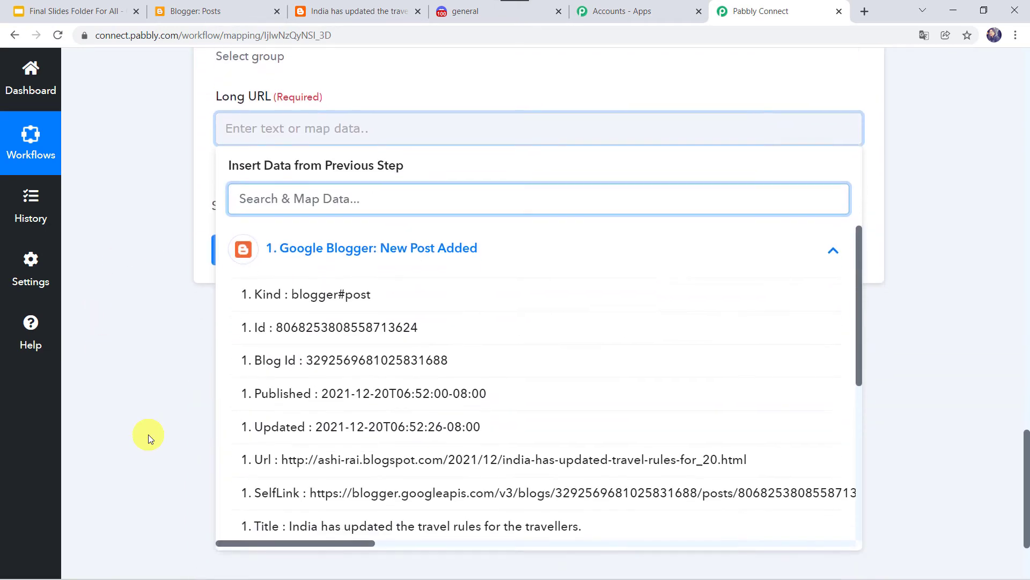
{"action": "left_click", "coordinate": [345, 458]}
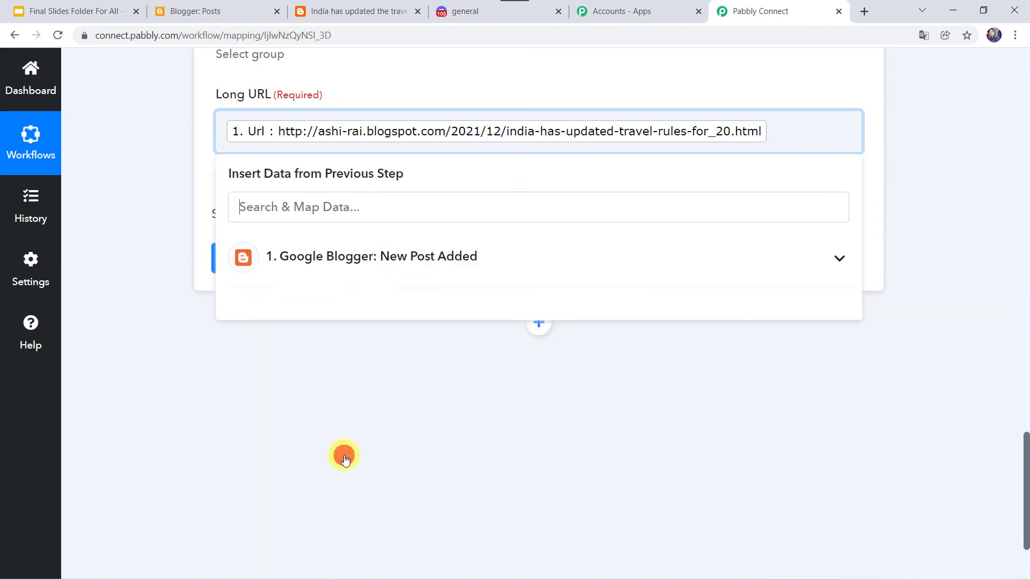
Save the Bitly step, send a test request and review the shortened link in the response
{"action": "left_click", "coordinate": [103, 253]}
{"action": "left_click", "coordinate": [298, 263]}
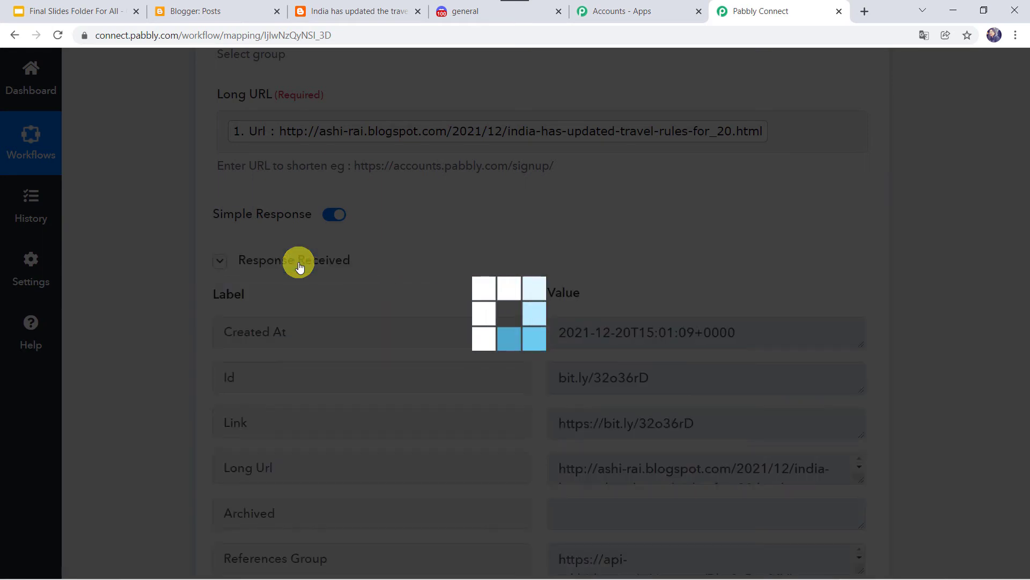
{"action": "scroll", "coordinate": [166, 364], "scroll_direction": "down", "scroll_amount": 3}
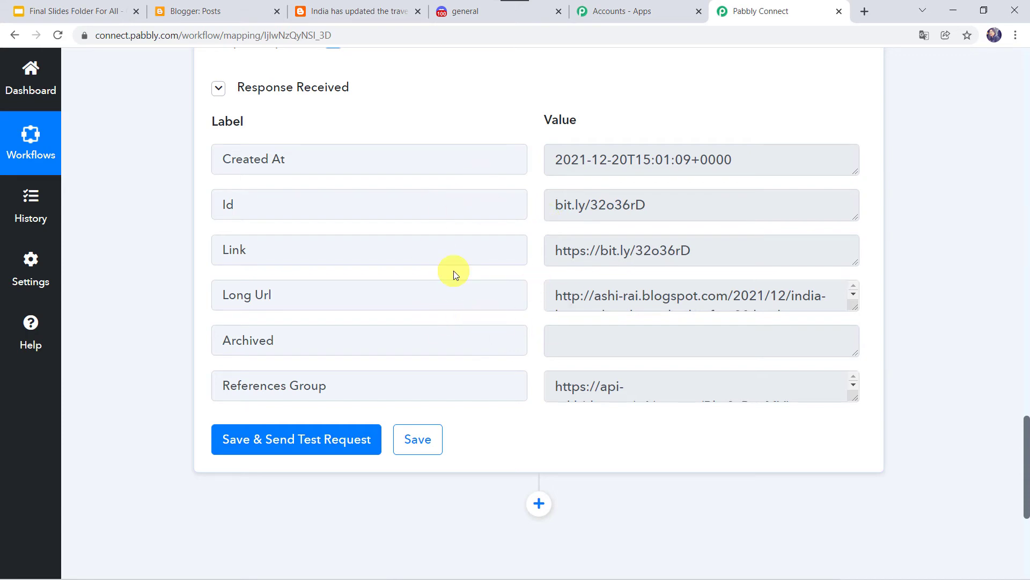
Add an action step after Bitly using Discord with the Send Channel Message (HTML) event and connect it
{"action": "scroll", "coordinate": [453, 270], "scroll_direction": "down", "scroll_amount": 4}
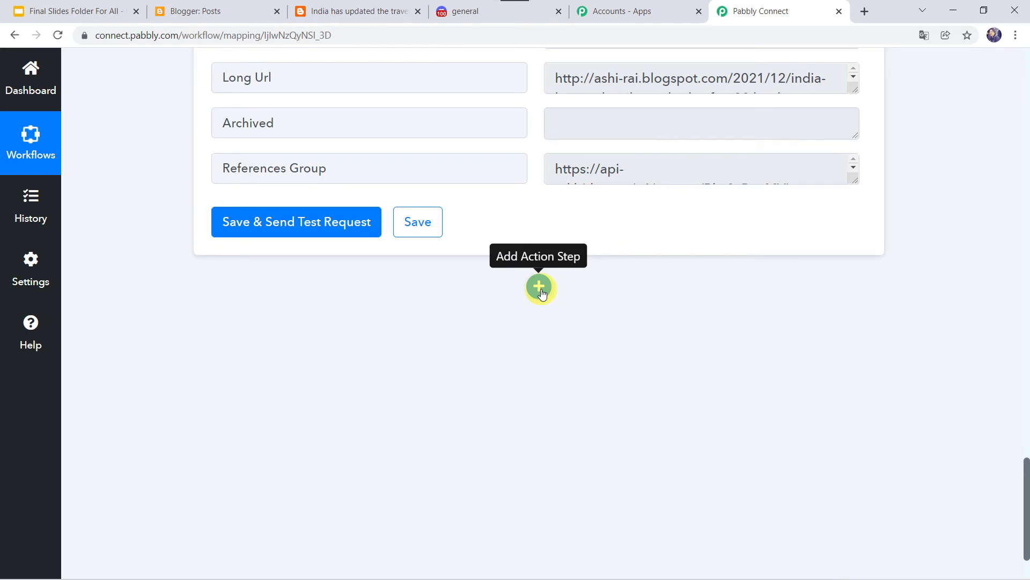
{"action": "left_click", "coordinate": [540, 288]}
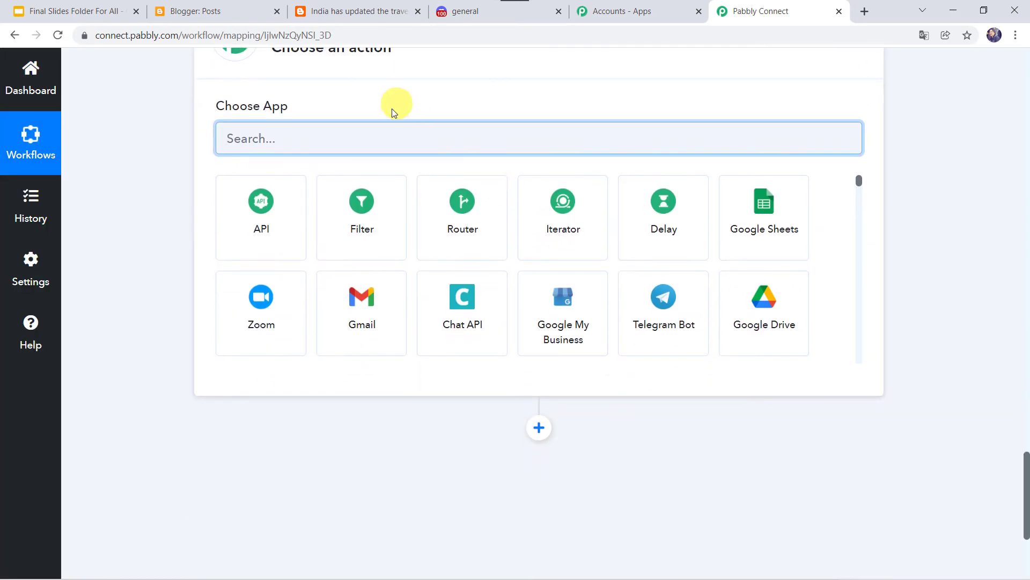
{"action": "left_click", "coordinate": [379, 141]}
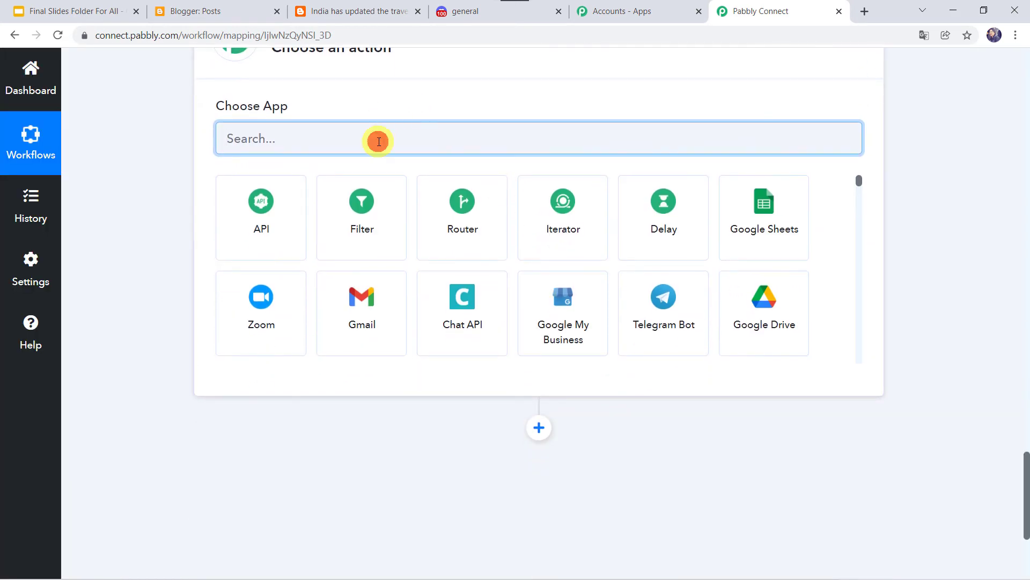
{"action": "type", "text": "Dis"}
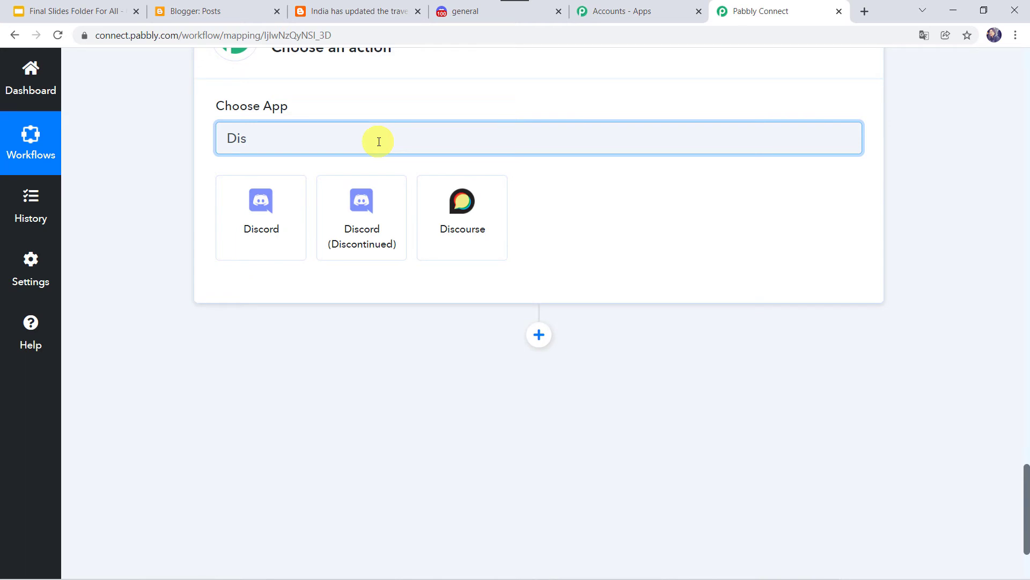
{"action": "left_click", "coordinate": [262, 215]}
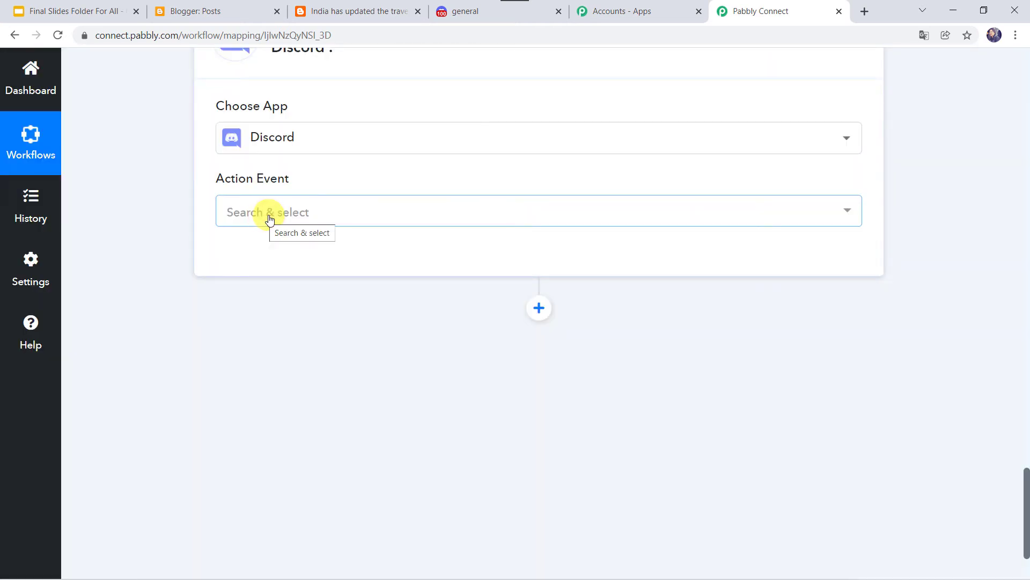
{"action": "left_click", "coordinate": [268, 218]}
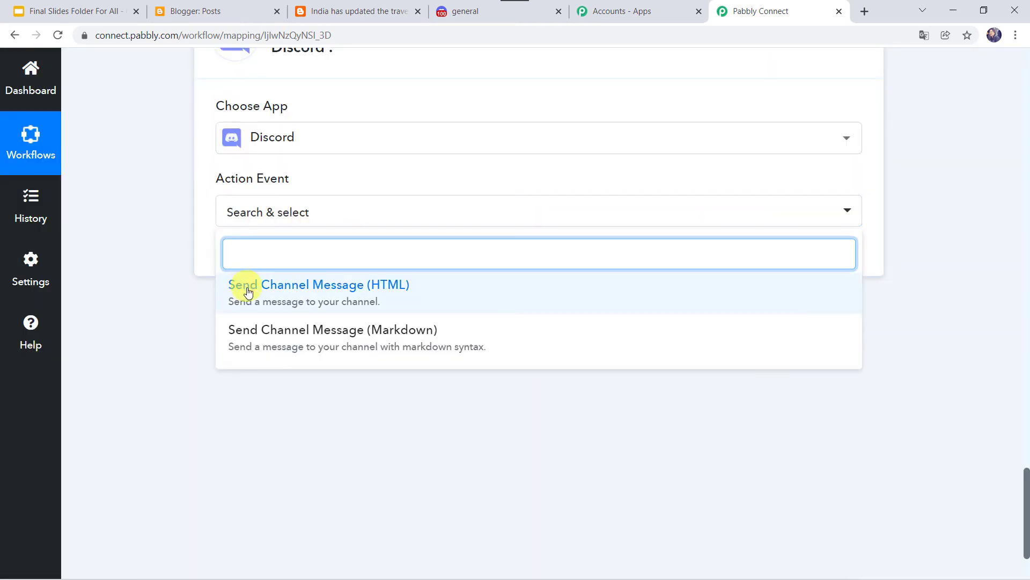
{"action": "left_click", "coordinate": [350, 297]}
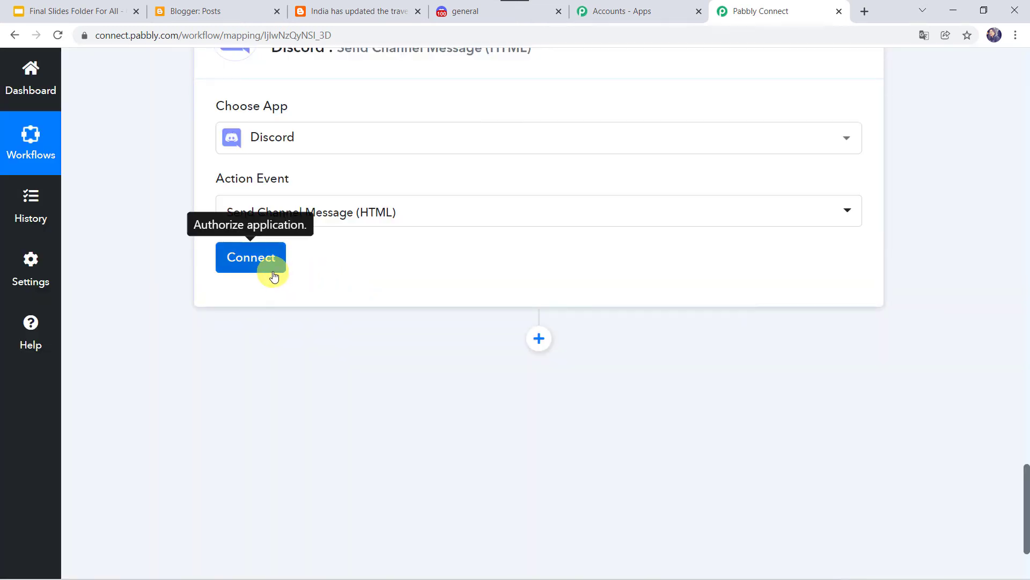
{"action": "left_click", "coordinate": [274, 275]}
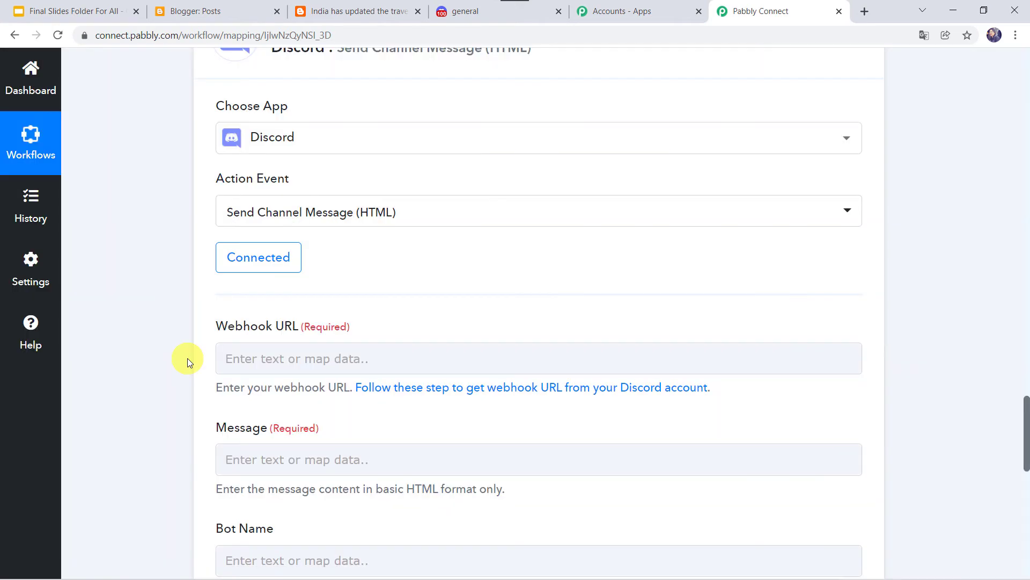
Open the forum guide on getting a Discord webhook URL, skim it and return to the Discord step's Webhook URL field
{"action": "left_click", "coordinate": [245, 358]}
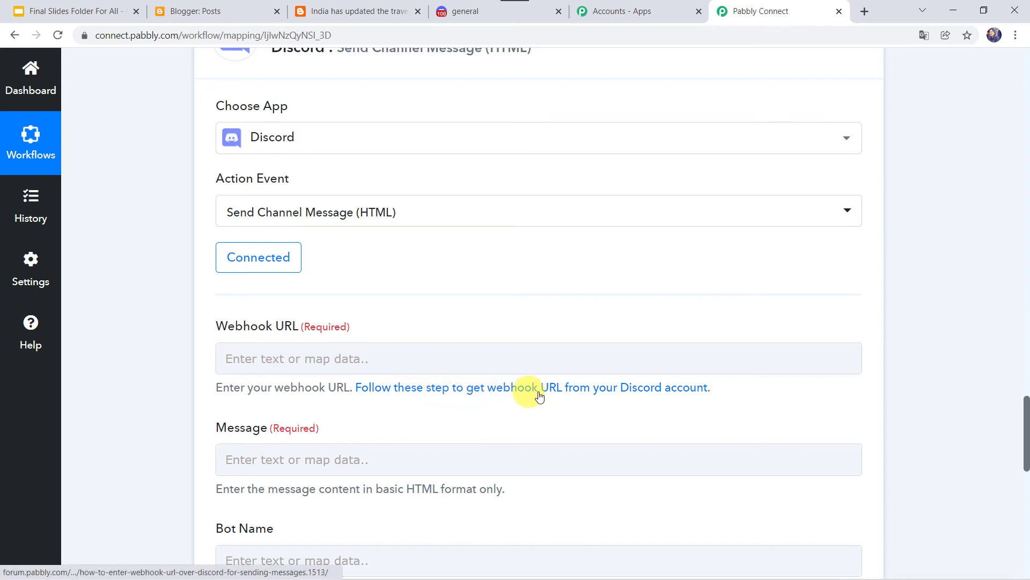
{"action": "left_click", "coordinate": [598, 391]}
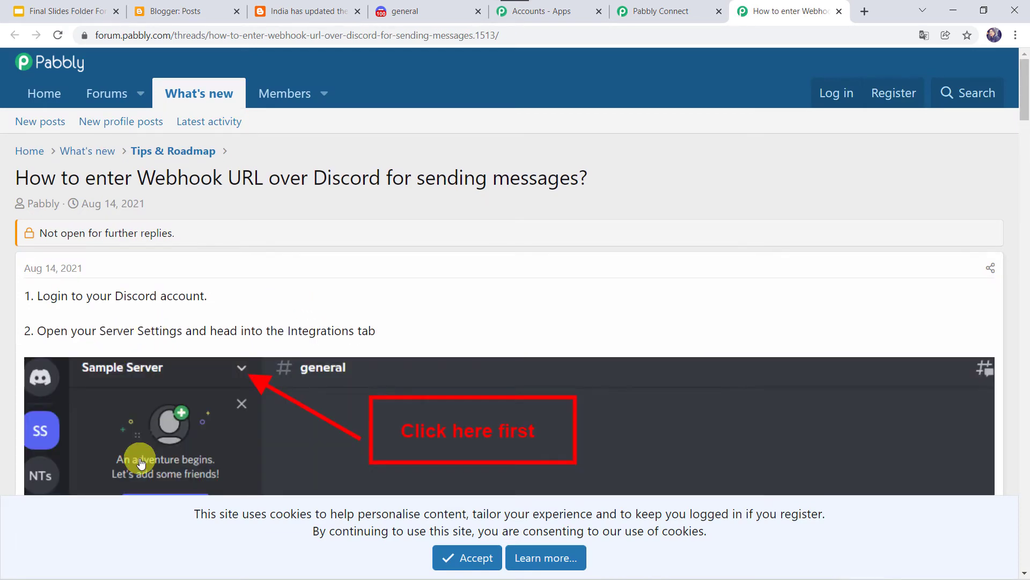
{"action": "scroll", "coordinate": [139, 457], "scroll_direction": "down", "scroll_amount": 5}
{"action": "scroll", "coordinate": [140, 460], "scroll_direction": "up", "scroll_amount": 5}
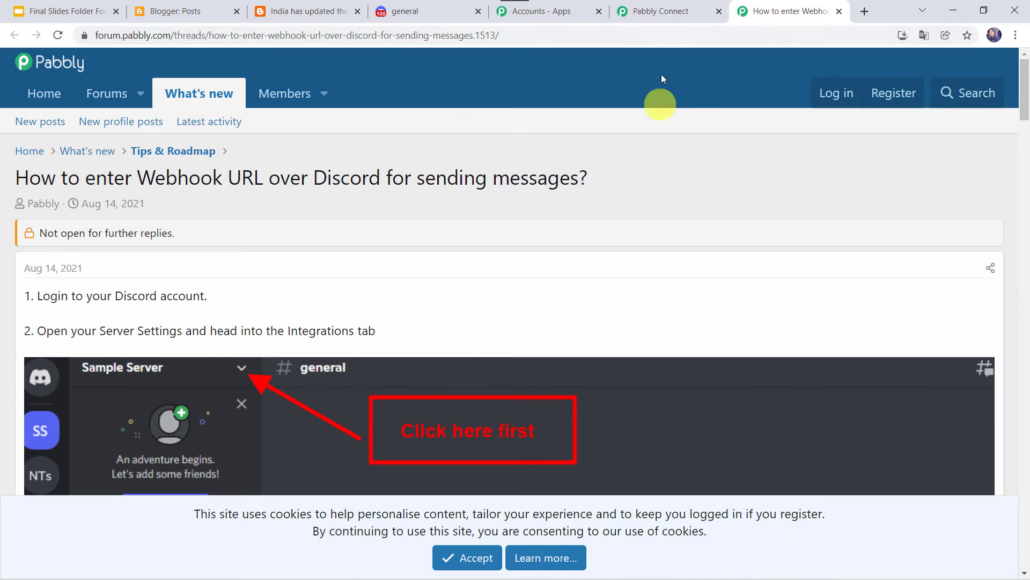
{"action": "left_click", "coordinate": [658, 11]}
{"action": "left_click", "coordinate": [246, 351]}
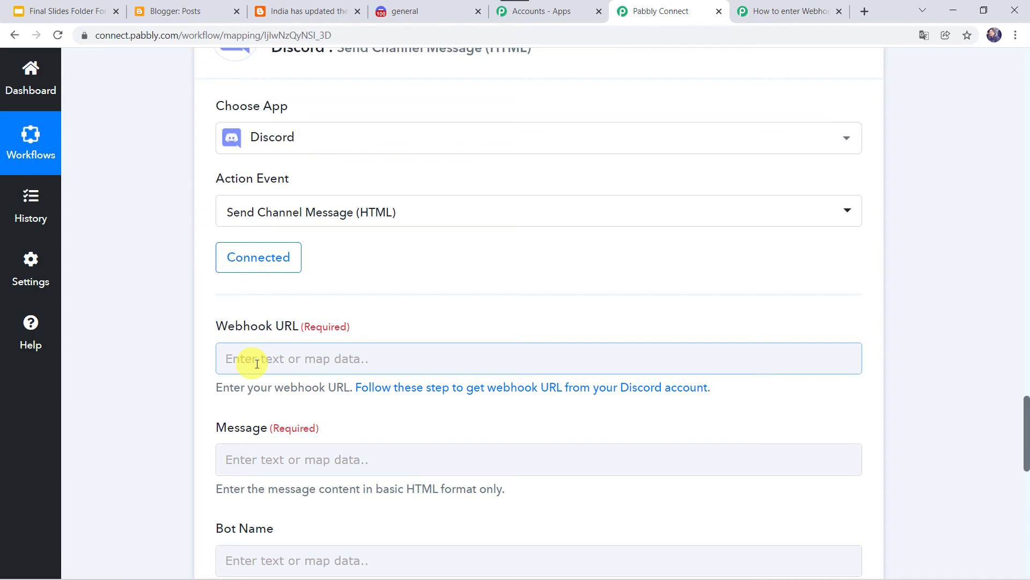
Switch to Discord and create a text channel named pabbly-members in the Pabbly Team server
{"action": "left_click", "coordinate": [412, 11]}
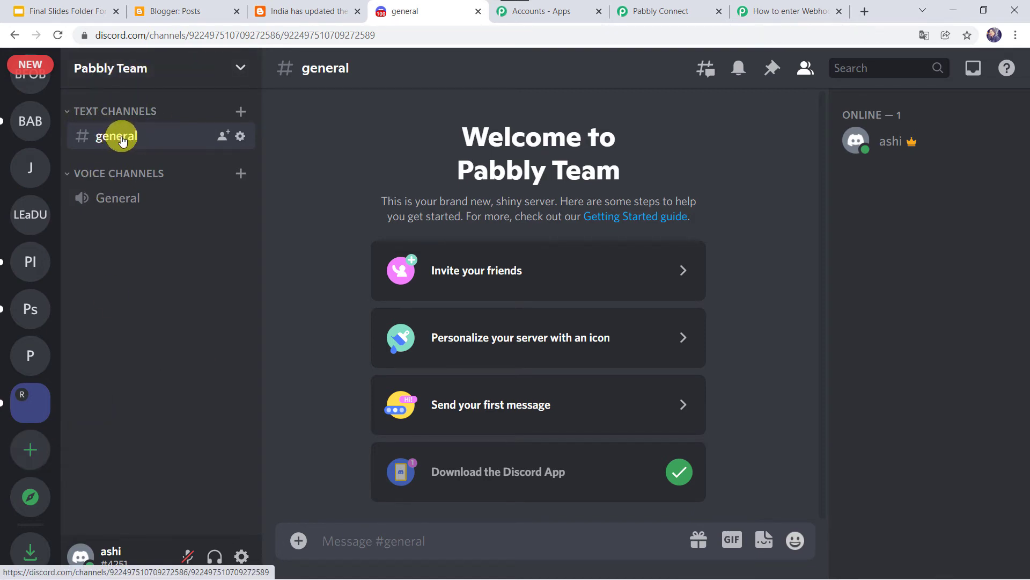
{"action": "left_click", "coordinate": [241, 112]}
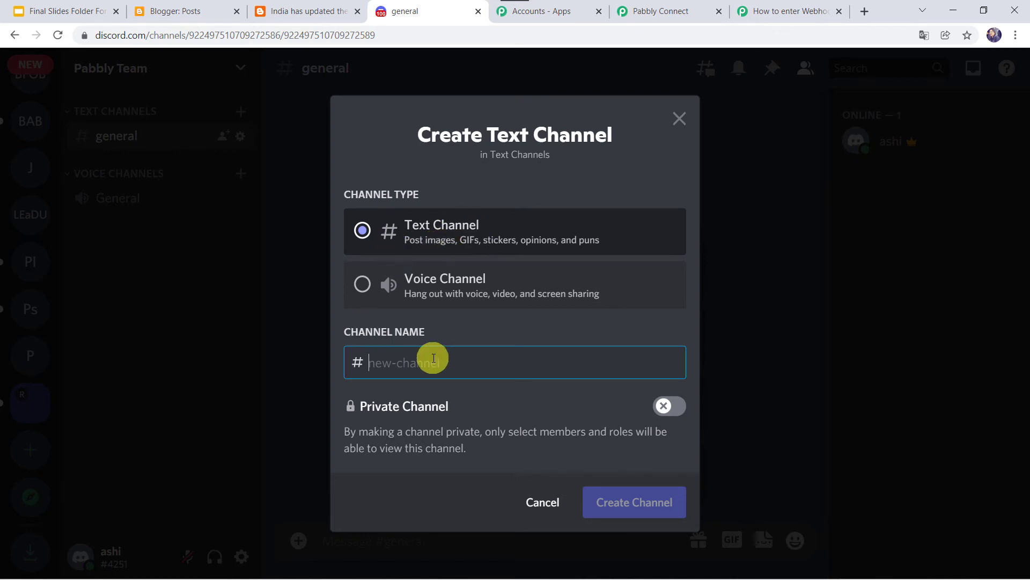
{"action": "type", "text": "pabbly-members"}
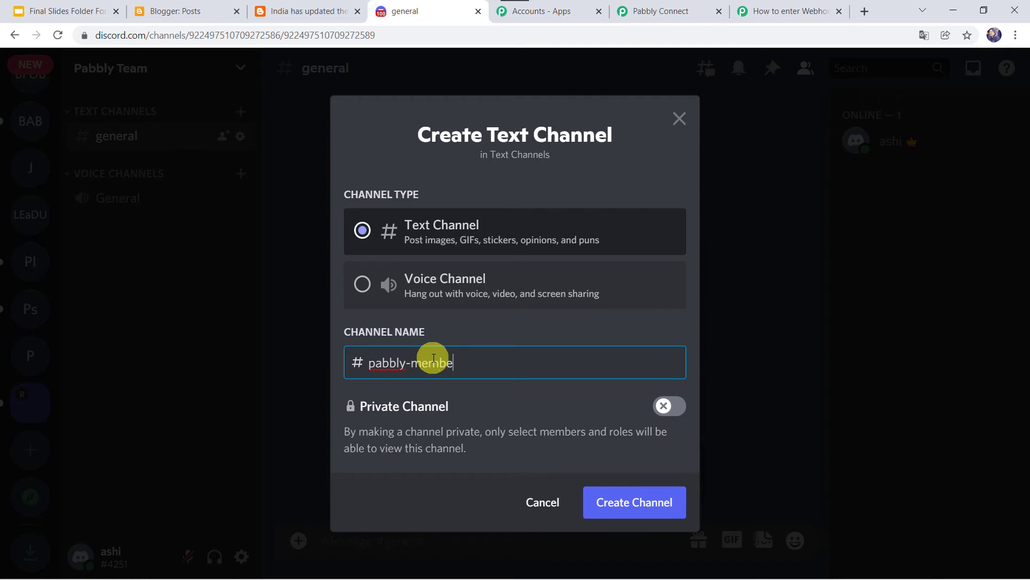
{"action": "left_click", "coordinate": [632, 503]}
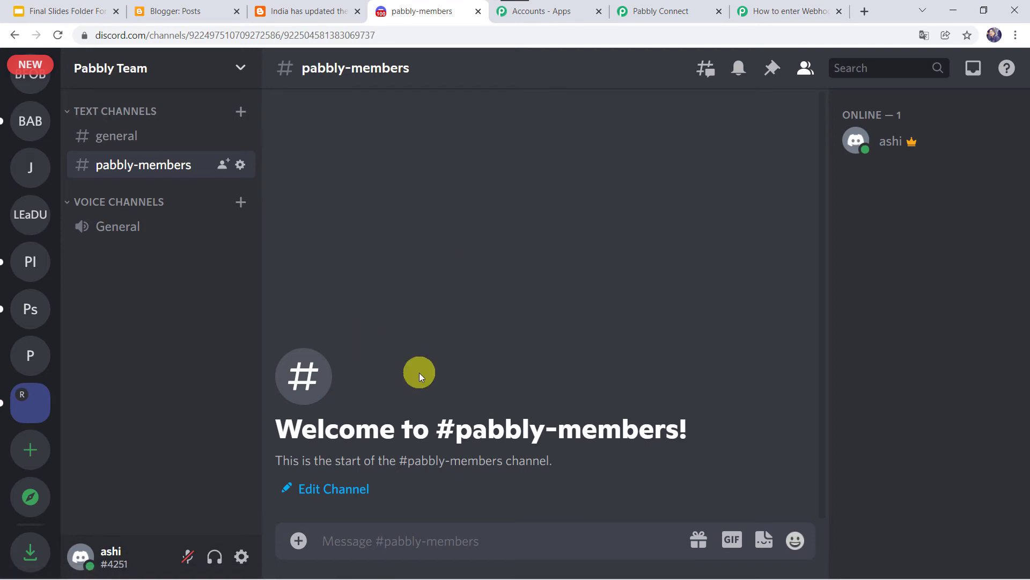
Create a webhook in the pabbly-members channel's integration settings and expand its details
{"action": "left_click", "coordinate": [241, 170]}
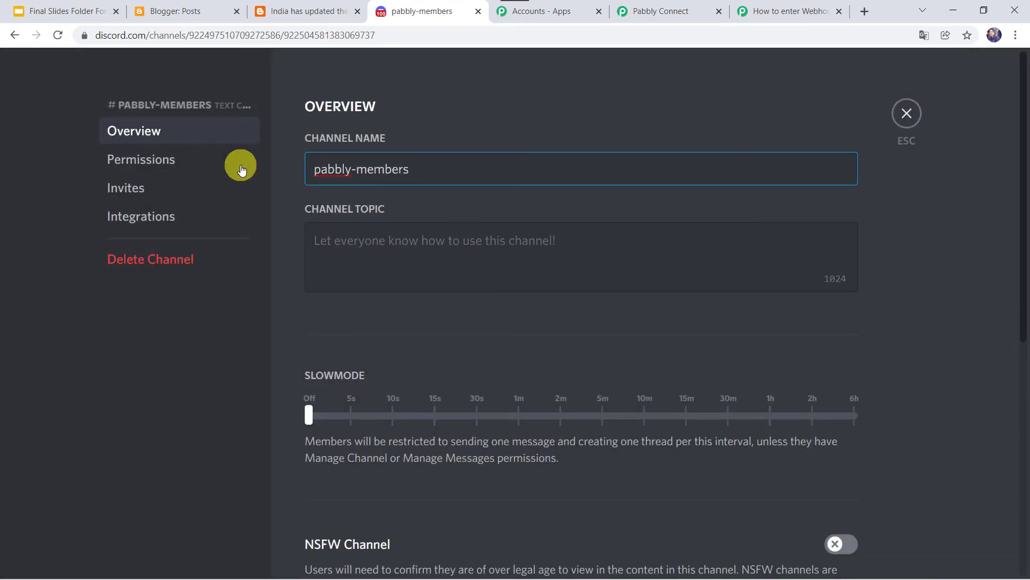
{"action": "left_click", "coordinate": [143, 219]}
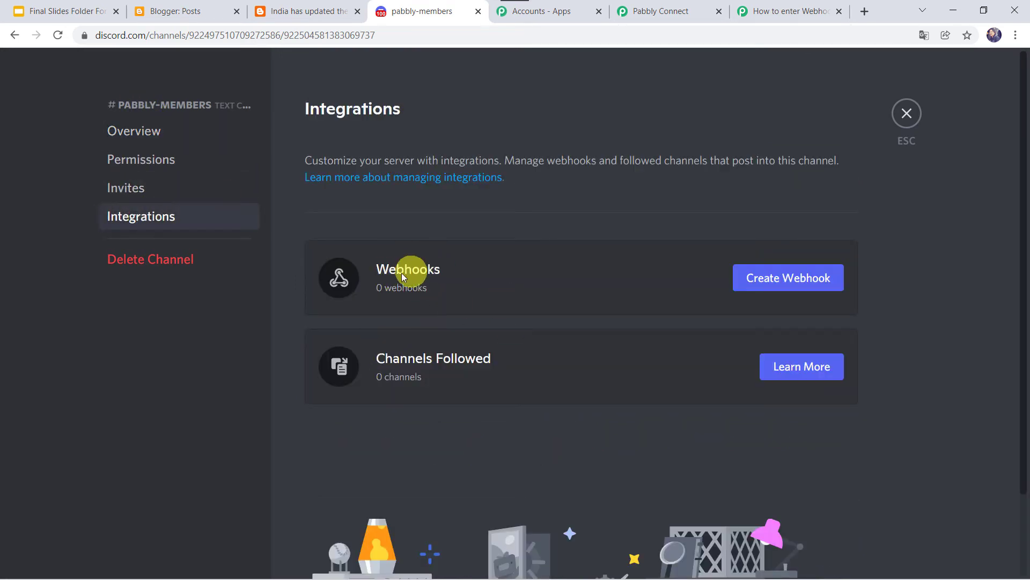
{"action": "left_click", "coordinate": [785, 277]}
{"action": "left_click", "coordinate": [581, 407]}
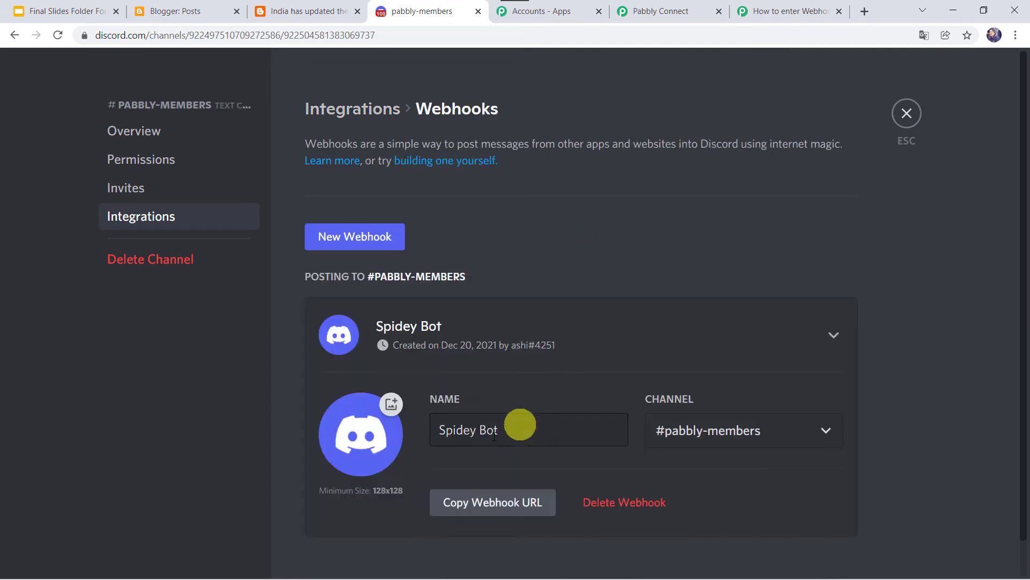
Rename the new webhook to Blogger Posts and save the changes
{"action": "left_click", "coordinate": [521, 433]}
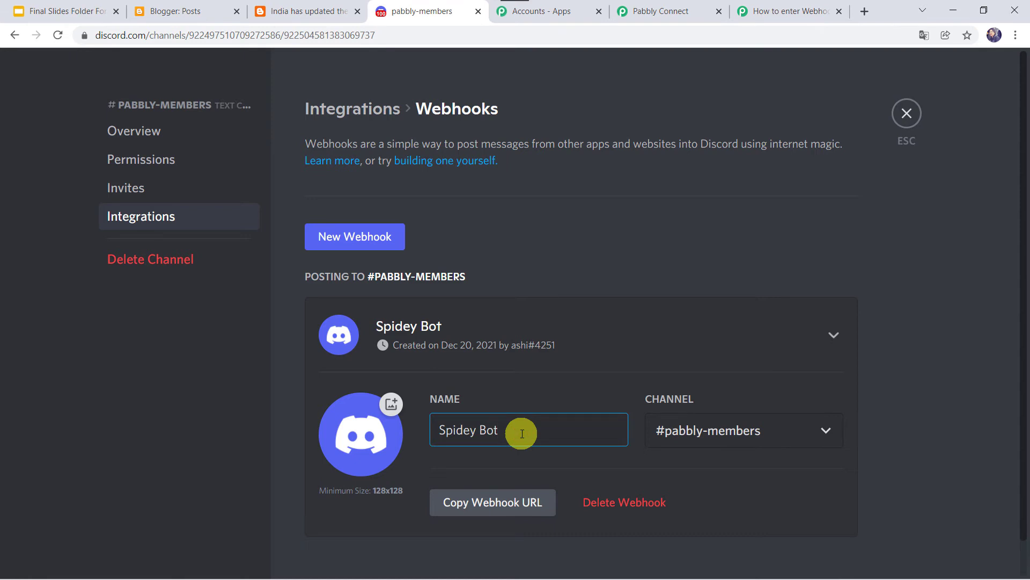
{"action": "key", "text": "BackSpace"}
{"action": "key", "text": "BackSpace"}
{"action": "key", "text": "BackSpace"}
{"action": "key", "text": "BackSpace"}
{"action": "key", "text": "BackSpace"}
{"action": "key", "text": "BackSpace"}
{"action": "key", "text": "BackSpace"}
{"action": "key", "text": "BackSpace"}
{"action": "key", "text": "BackSpace"}
{"action": "key", "text": "BackSpace"}
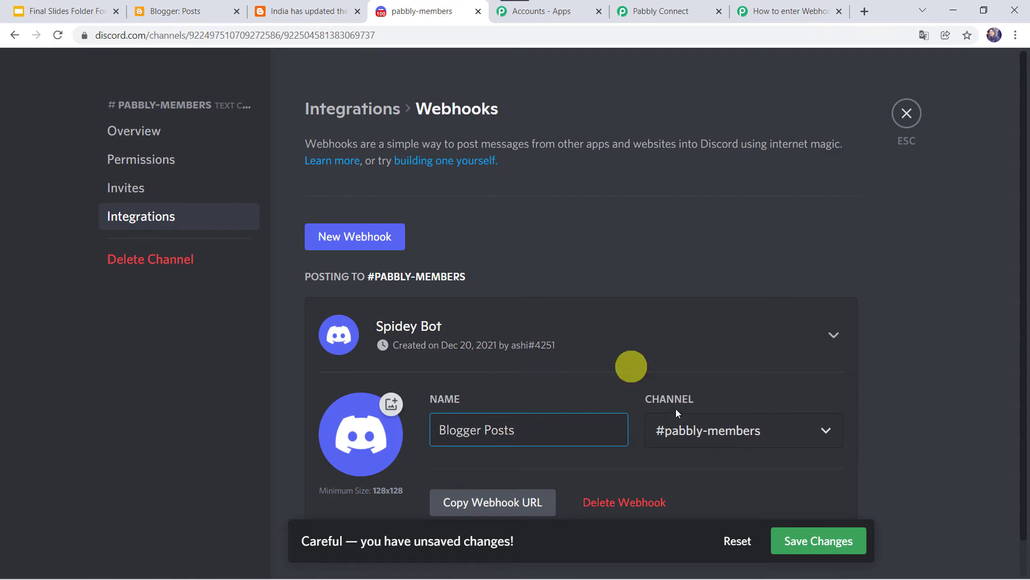
{"action": "left_click", "coordinate": [797, 541]}
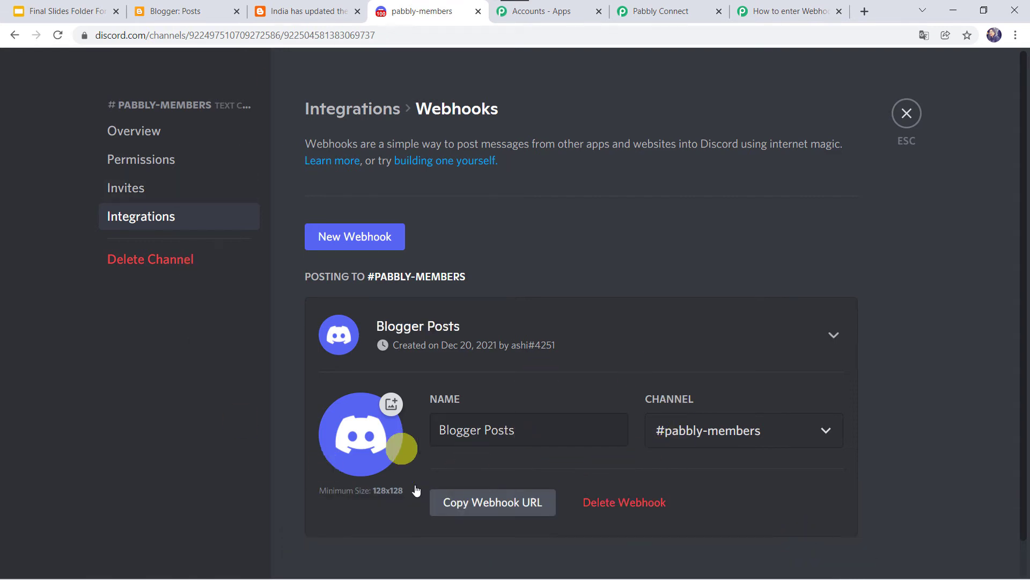
Copy the webhook's URL from Discord and paste it into the Webhook URL field of Pabbly Connect's Discord step
{"action": "left_click", "coordinate": [480, 510]}
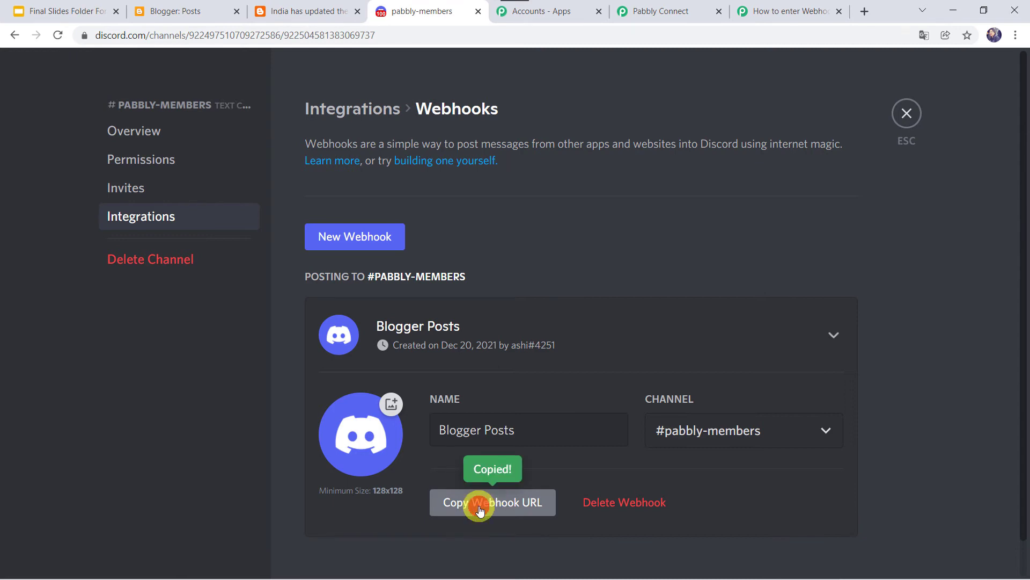
{"action": "left_click", "coordinate": [668, 11]}
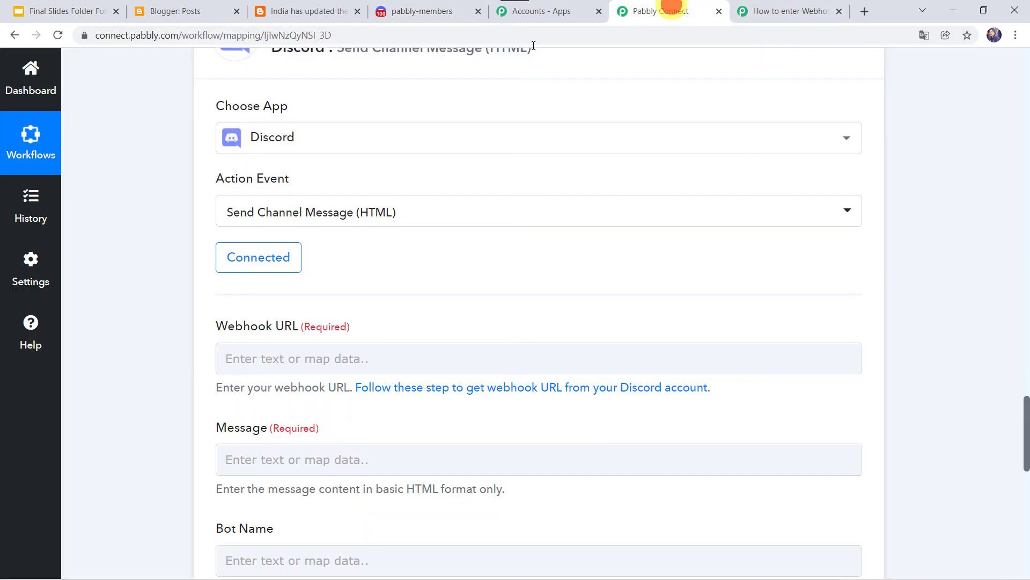
{"action": "left_click", "coordinate": [249, 355]}
{"action": "right_click", "coordinate": [248, 357]}
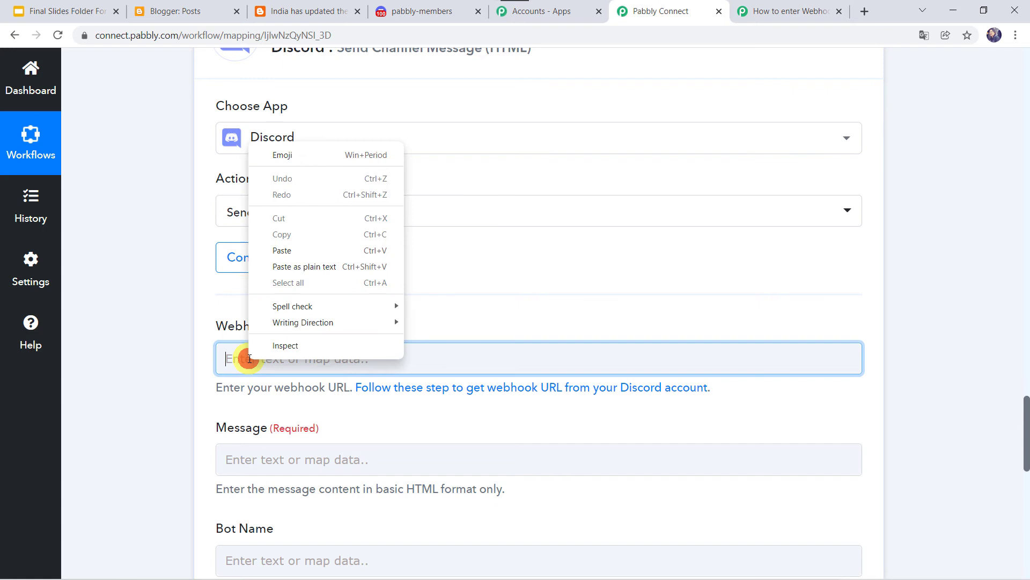
{"action": "left_click", "coordinate": [301, 250]}
Enter the message "A new blog is out on my blogger. Shower your love to it. Link:", with Link on a new line followed by Bitly's Link value
{"action": "scroll", "coordinate": [174, 191], "scroll_direction": "down", "scroll_amount": 5}
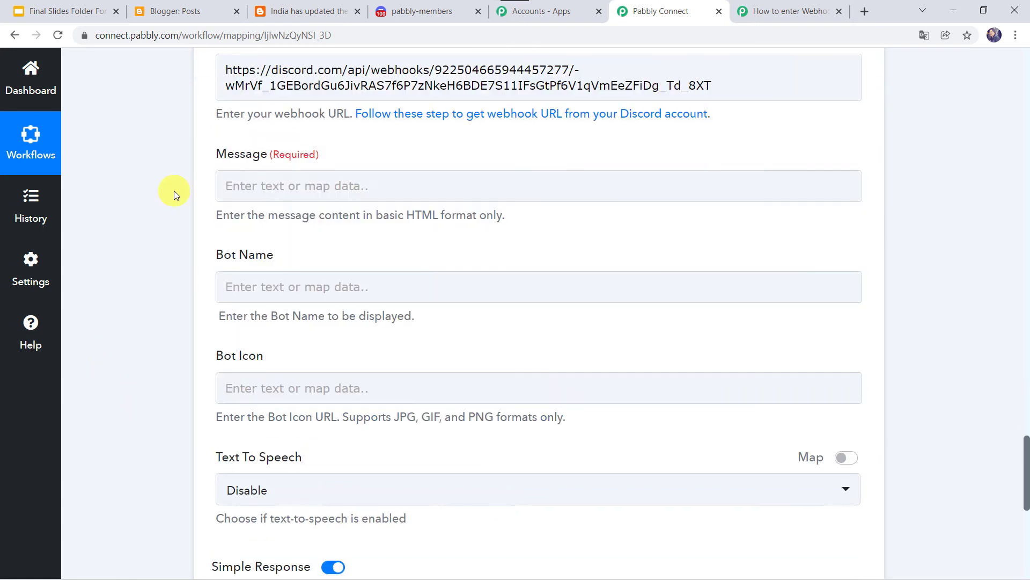
{"action": "left_click", "coordinate": [231, 189]}
{"action": "key", "text": "ctrl+v"}
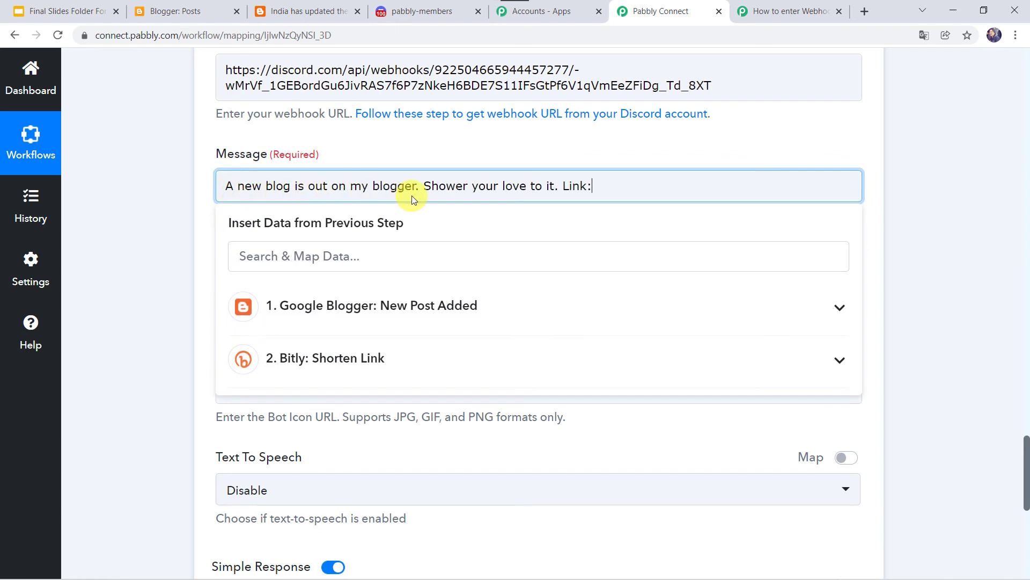
{"action": "left_click", "coordinate": [562, 185]}
{"action": "key", "text": "Return"}
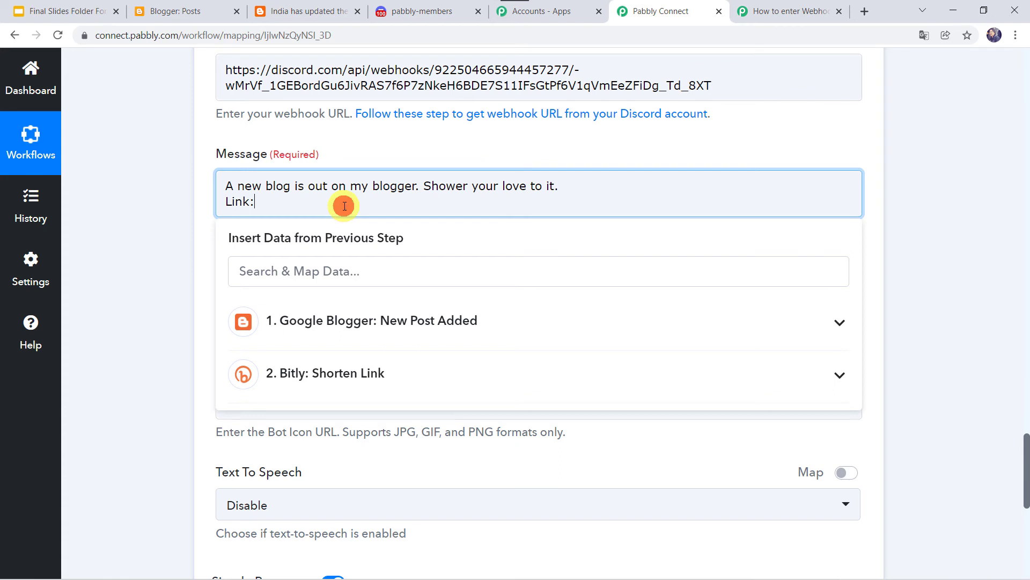
{"action": "left_click", "coordinate": [327, 378]}
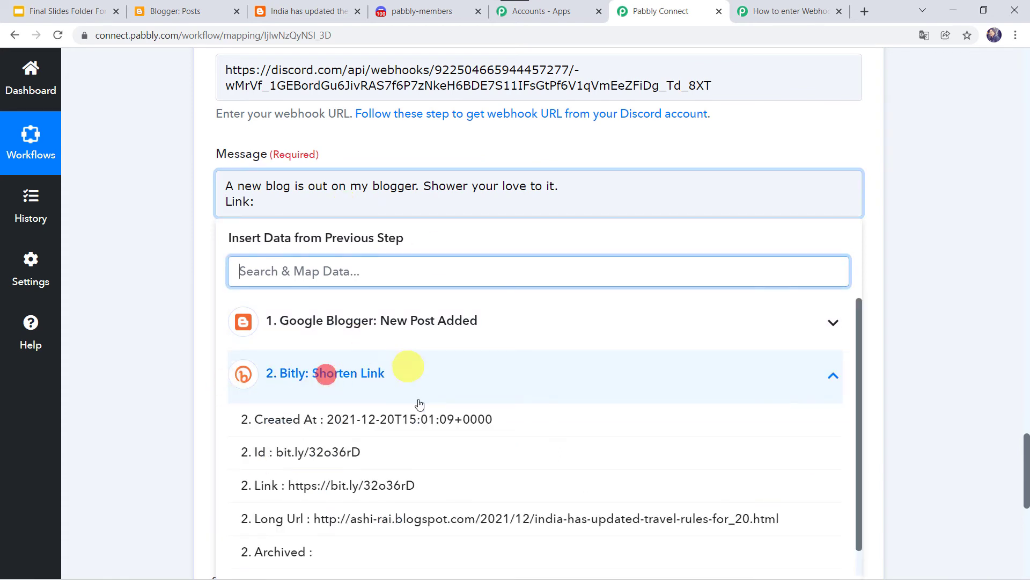
{"action": "left_click", "coordinate": [310, 490]}
{"action": "left_click", "coordinate": [161, 356]}
Copy the webhook name Blogger Posts from Discord and paste it as the Discord step's Bot Name
{"action": "scroll", "coordinate": [161, 355], "scroll_direction": "down", "scroll_amount": 3}
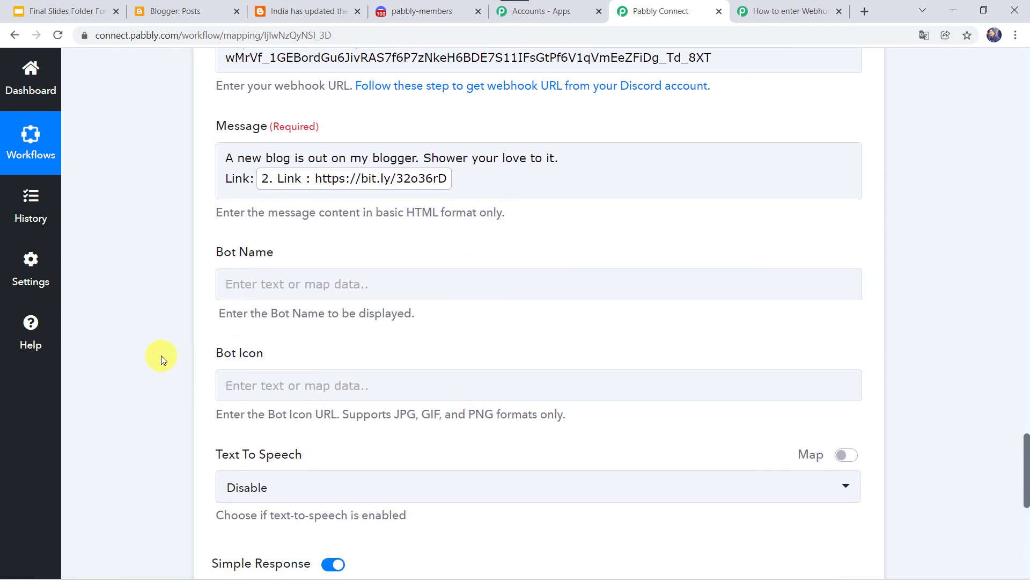
{"action": "left_click", "coordinate": [422, 11]}
{"action": "left_click", "coordinate": [515, 427]}
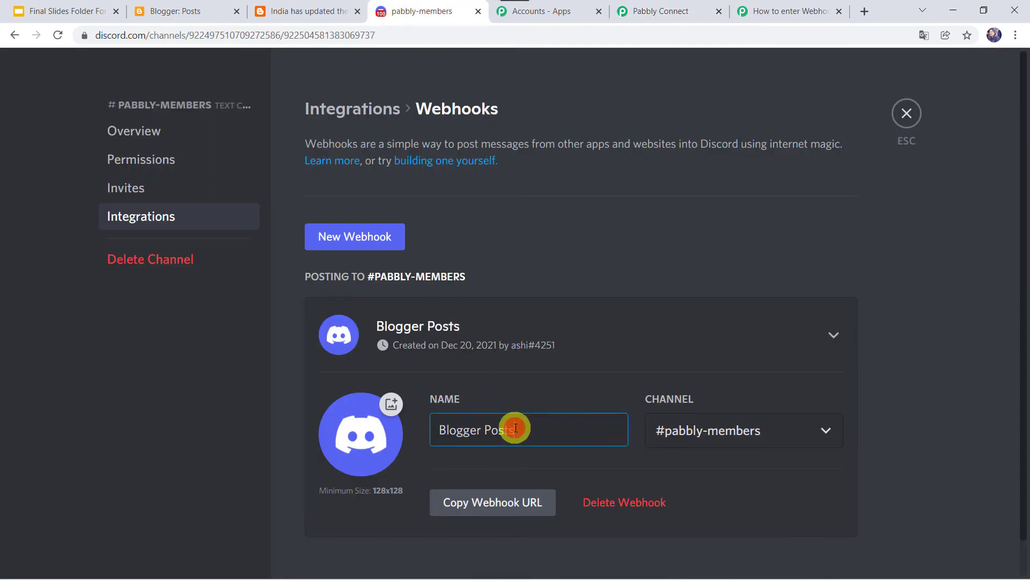
{"action": "key", "text": "ctrl+a"}
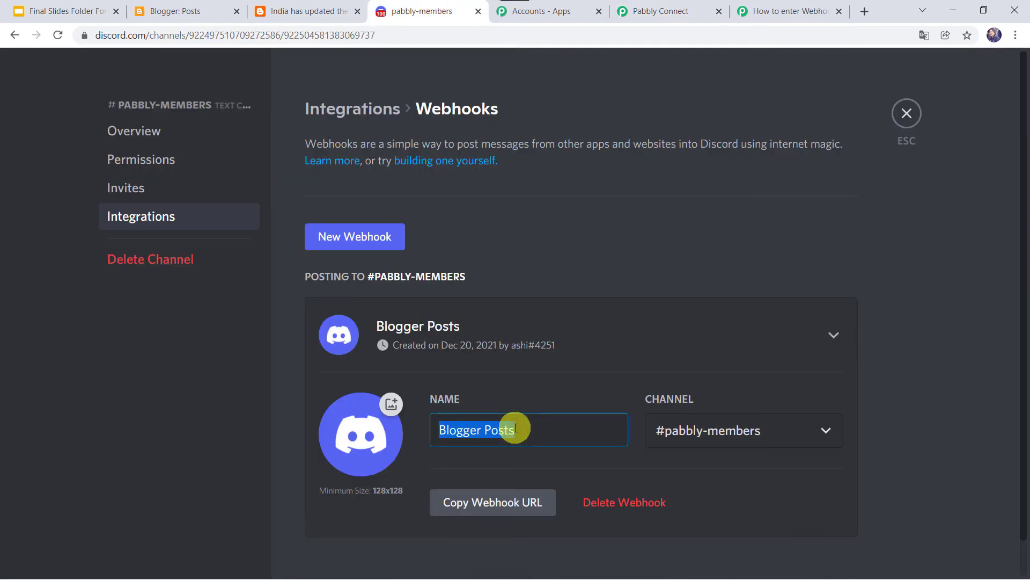
{"action": "left_click", "coordinate": [661, 12]}
{"action": "left_click", "coordinate": [300, 167]}
{"action": "key", "text": "ctrl+v"}
{"action": "left_click", "coordinate": [136, 250]}
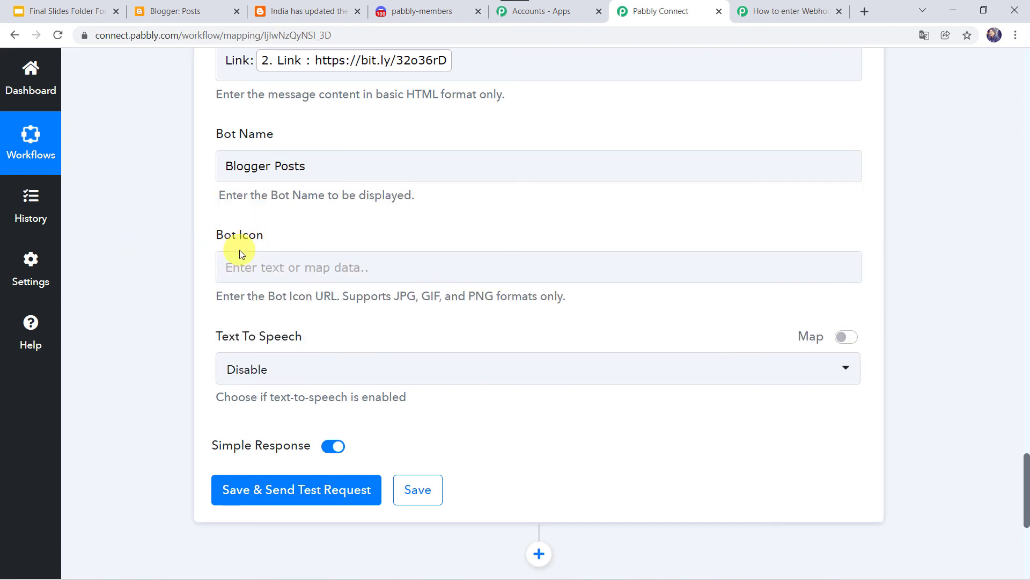
Keep Bot Icon empty and Text To Speech disabled, save the Discord step and send a test request
{"action": "left_click", "coordinate": [226, 276]}
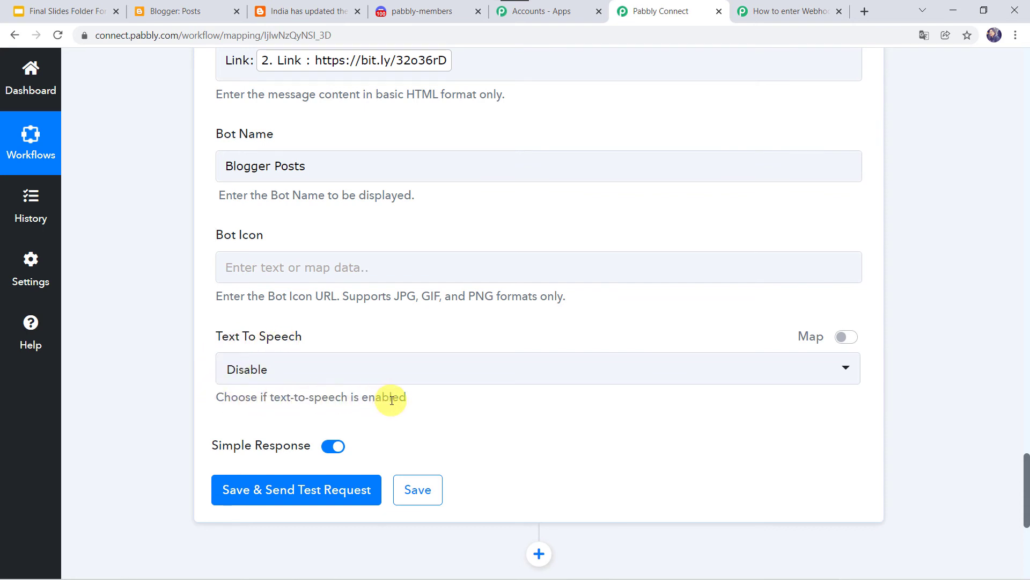
{"action": "left_click", "coordinate": [299, 370]}
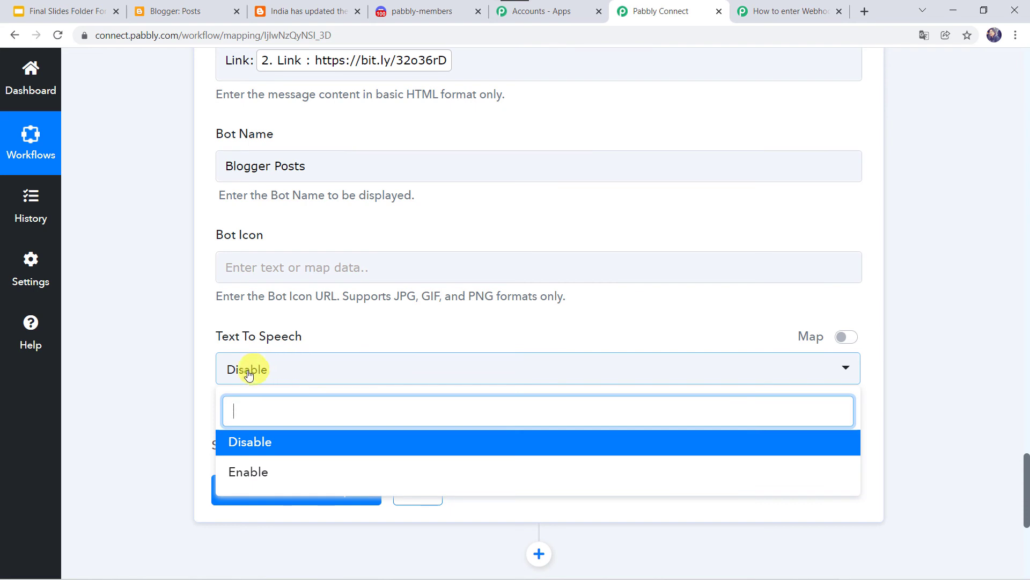
{"action": "left_click", "coordinate": [176, 372]}
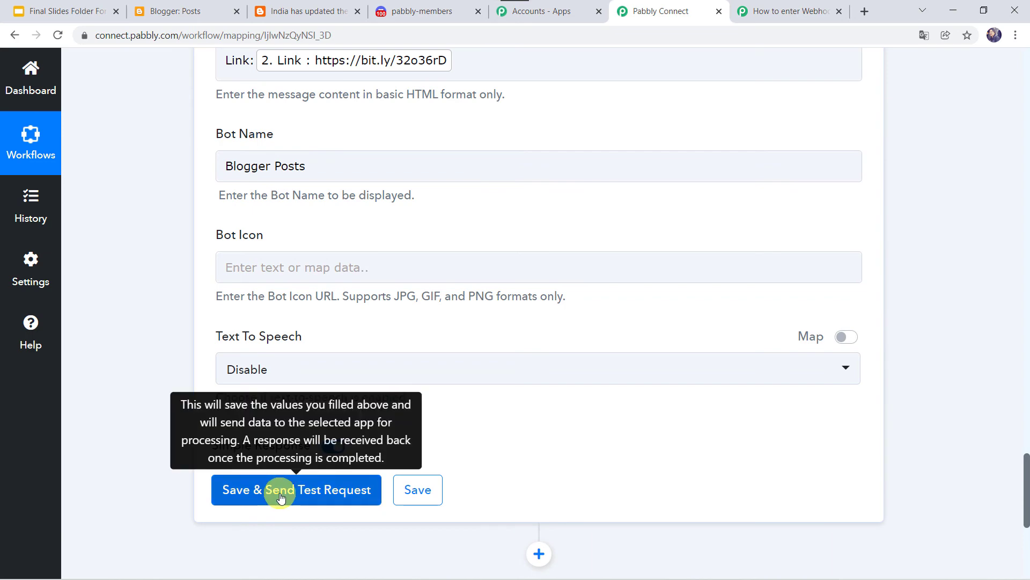
{"action": "left_click", "coordinate": [279, 496]}
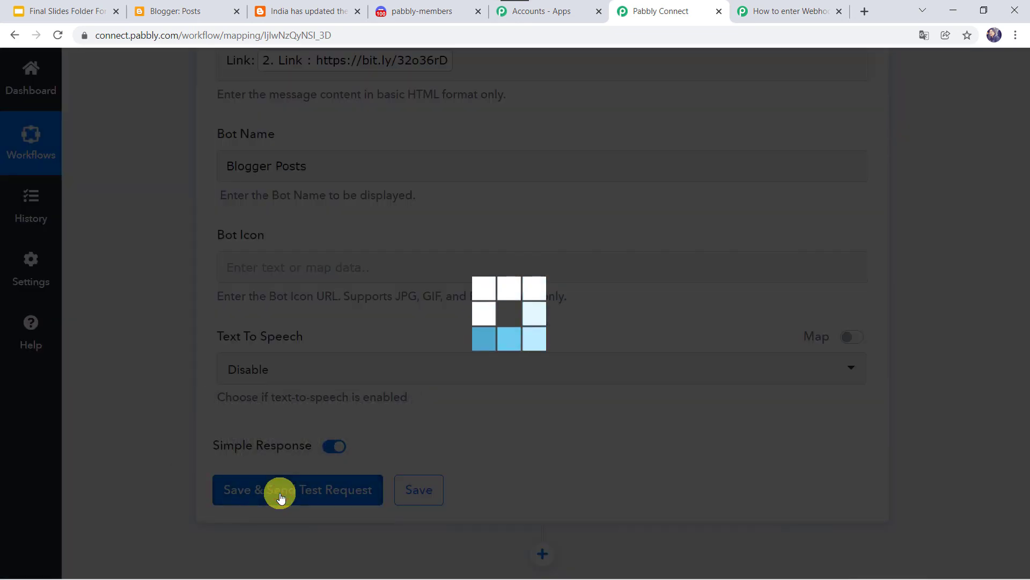
{"action": "scroll", "coordinate": [279, 496], "scroll_direction": "down", "scroll_amount": 3}
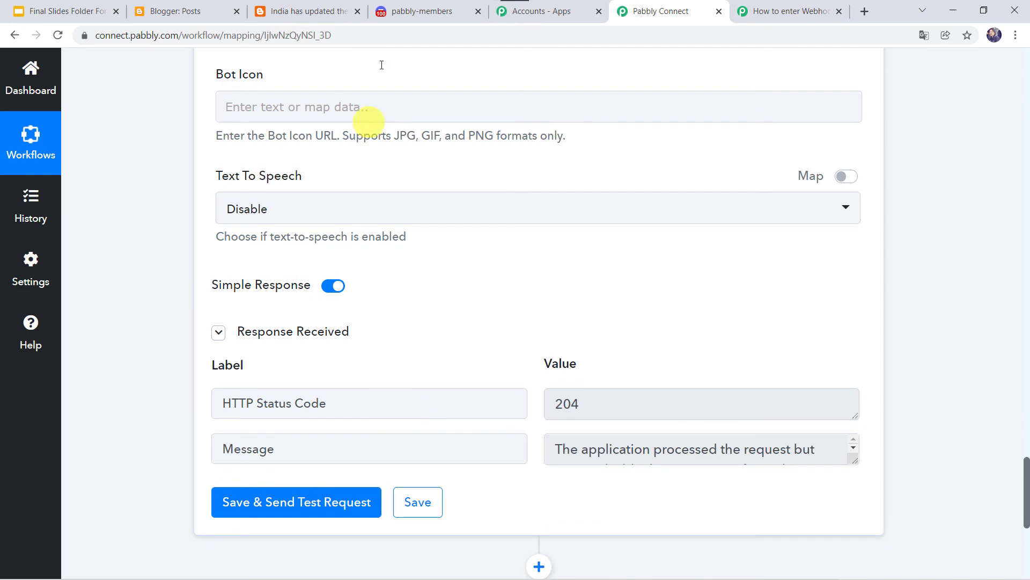
Check the test message in Discord's pabbly-members channel and open its shortened link
{"action": "left_click", "coordinate": [440, 12]}
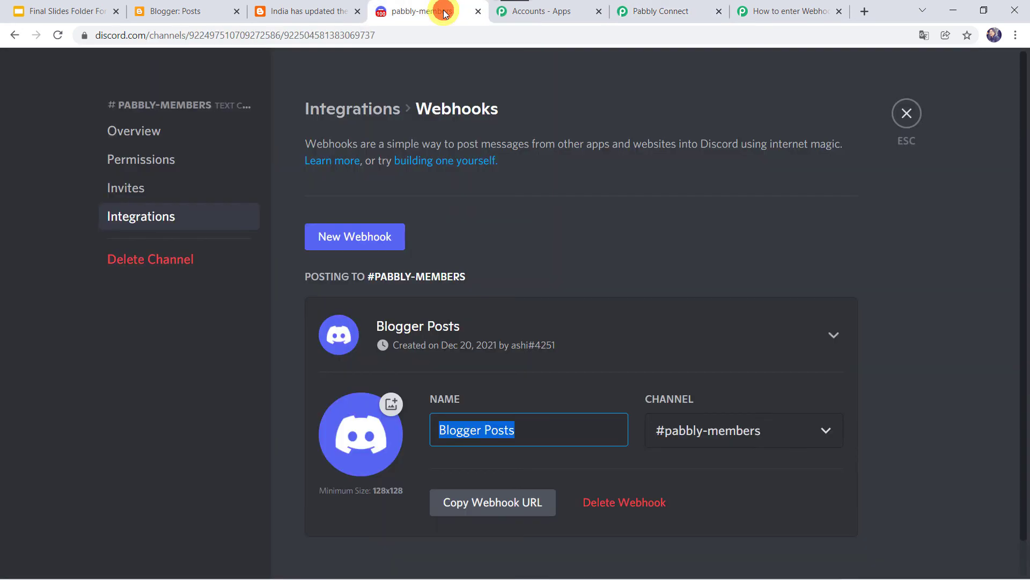
{"action": "left_click", "coordinate": [906, 114]}
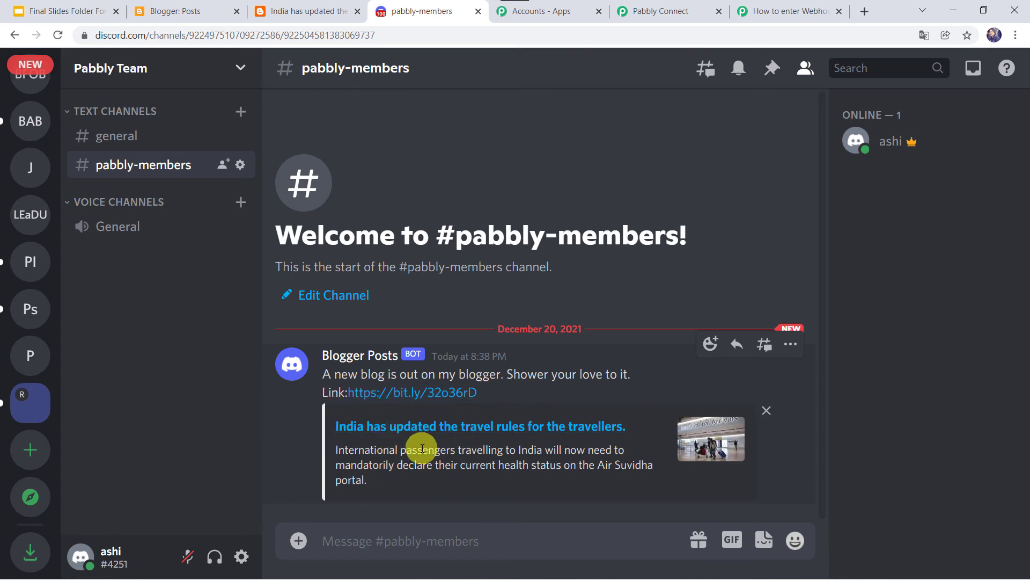
{"action": "left_click", "coordinate": [439, 391]}
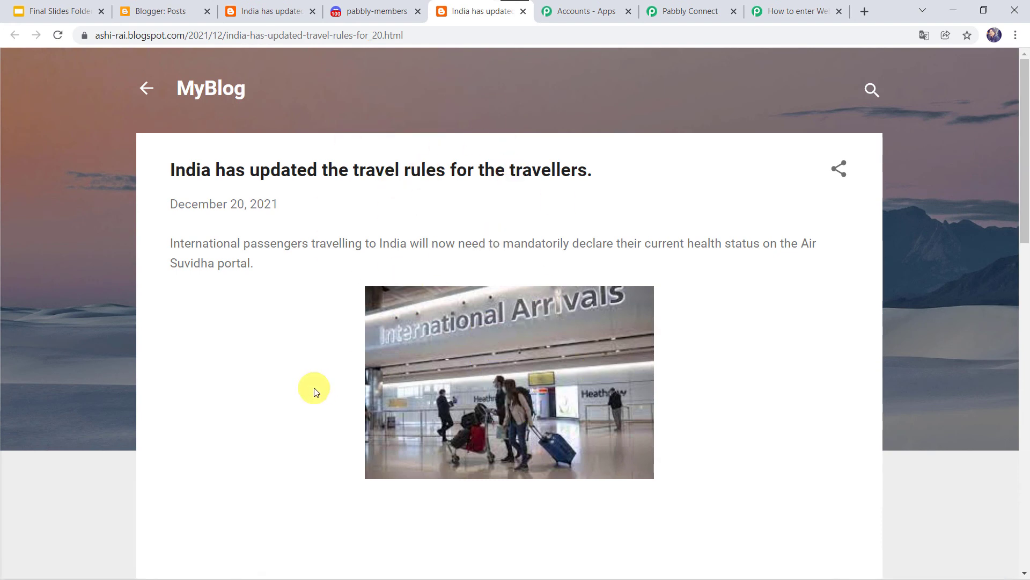
Return to Pabbly Connect and save the Discord action step
{"action": "left_click", "coordinate": [678, 6]}
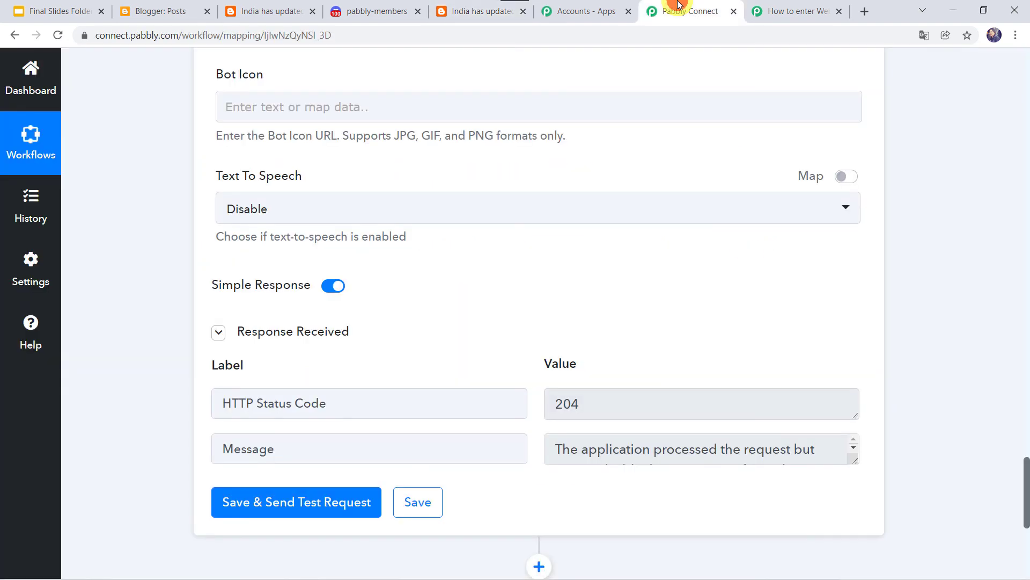
{"action": "left_click", "coordinate": [417, 506]}
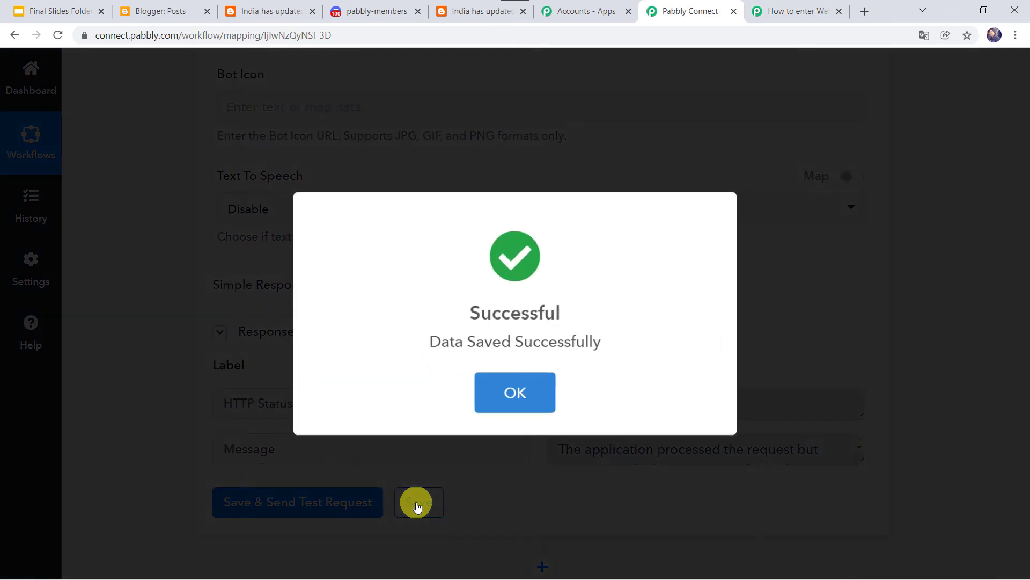
{"action": "left_click", "coordinate": [515, 394]}
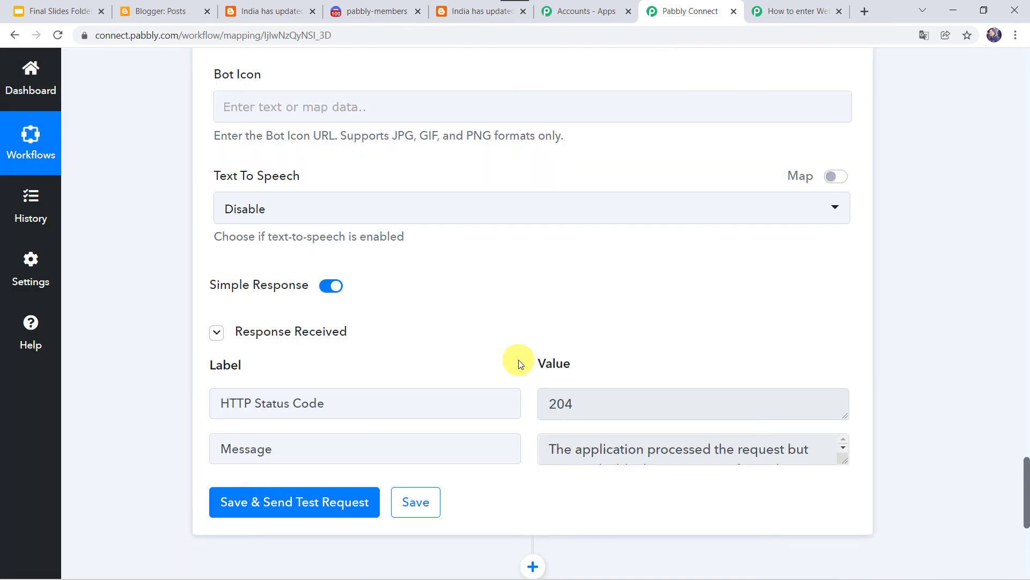
Review the Discord step's configured fields and switch to the published blog post
{"action": "scroll", "coordinate": [175, 209], "scroll_direction": "up", "scroll_amount": 7}
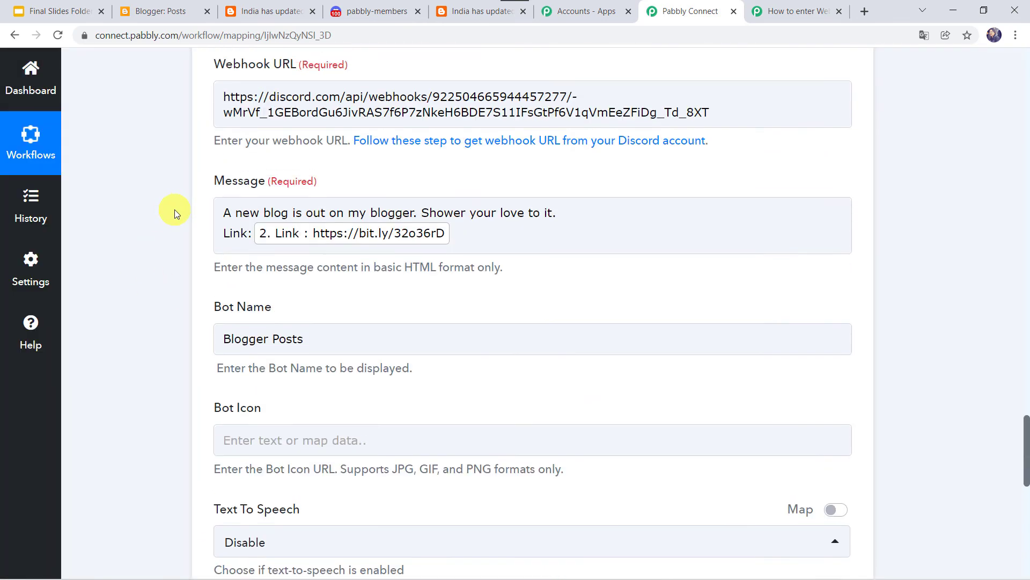
{"action": "scroll", "coordinate": [175, 210], "scroll_direction": "up", "scroll_amount": 3}
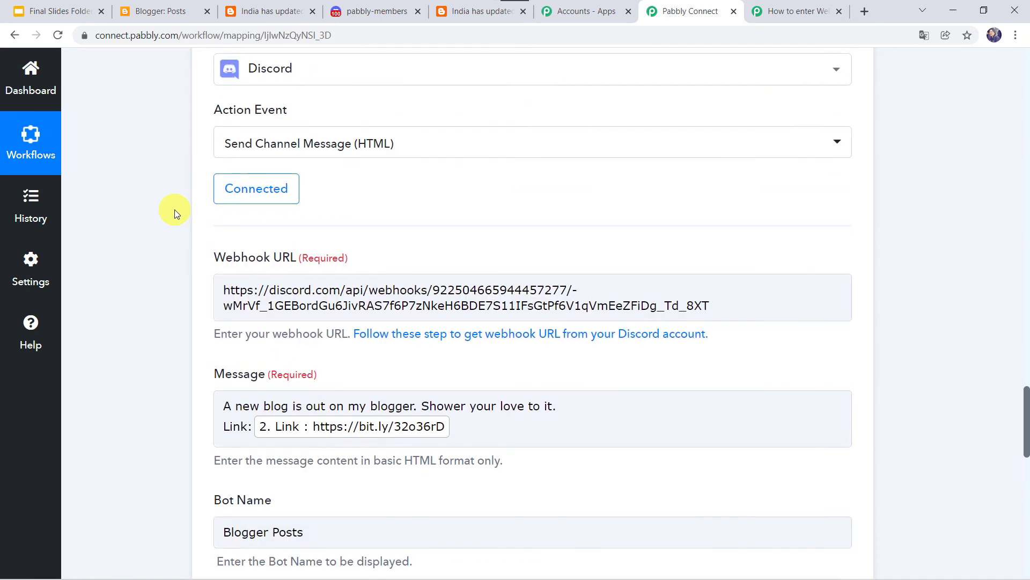
{"action": "left_click", "coordinate": [258, 10]}
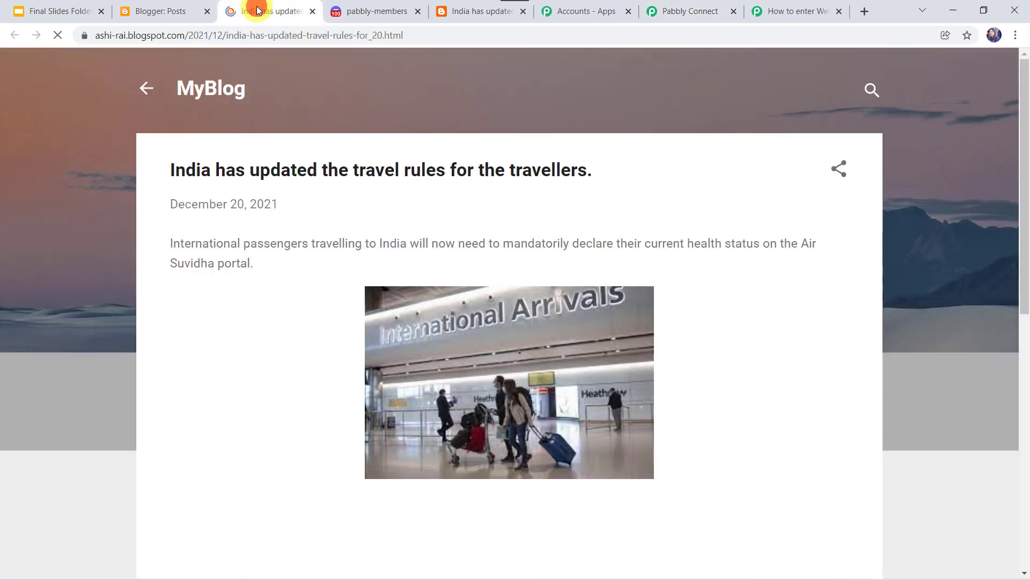
In Blogger, start a new post titled "National Energy Conservation Day 2021" and add the body paragraph about December 14 and India's energy conservation
{"action": "left_click", "coordinate": [145, 90]}
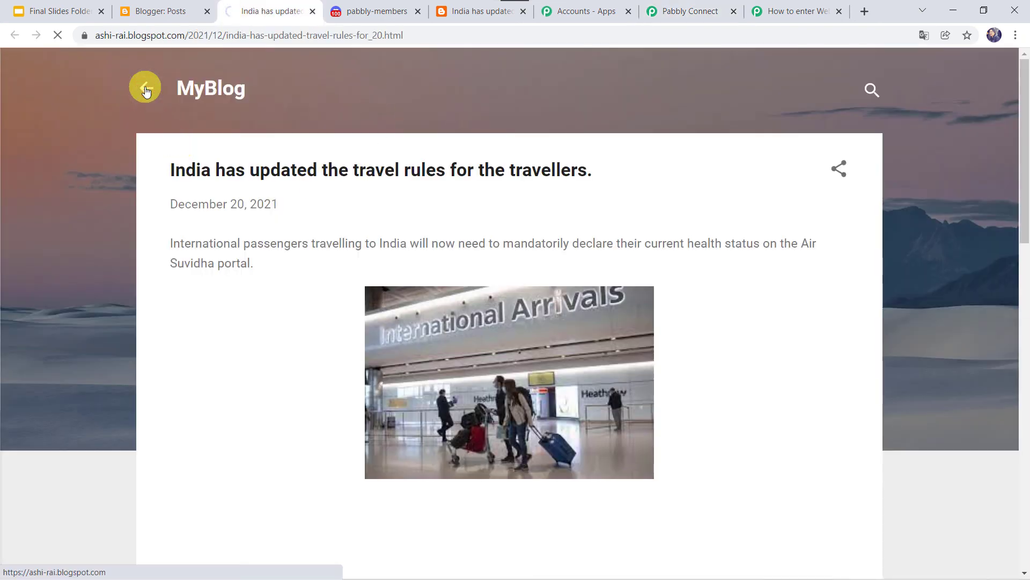
{"action": "left_click", "coordinate": [161, 10]}
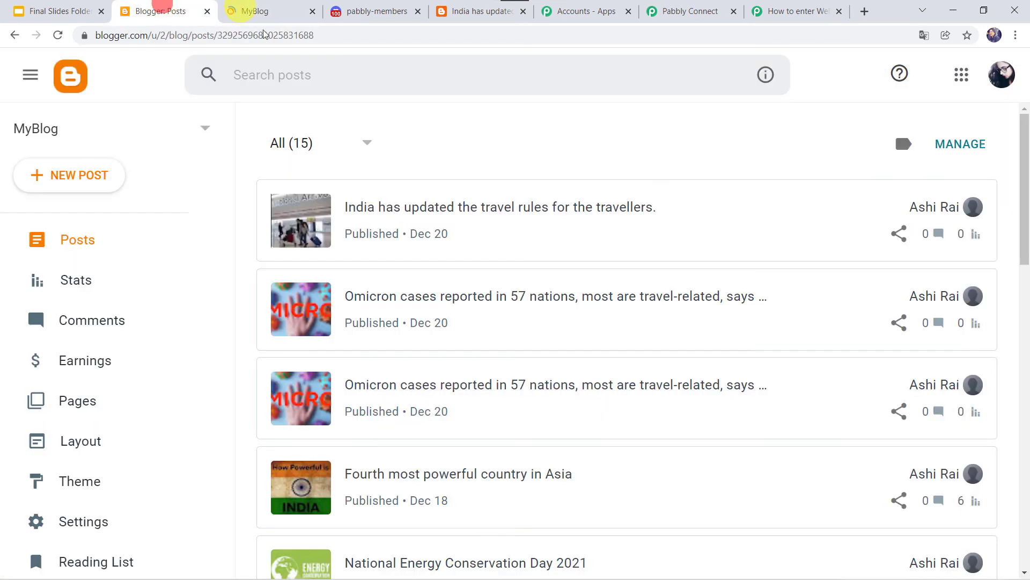
{"action": "left_click", "coordinate": [64, 181]}
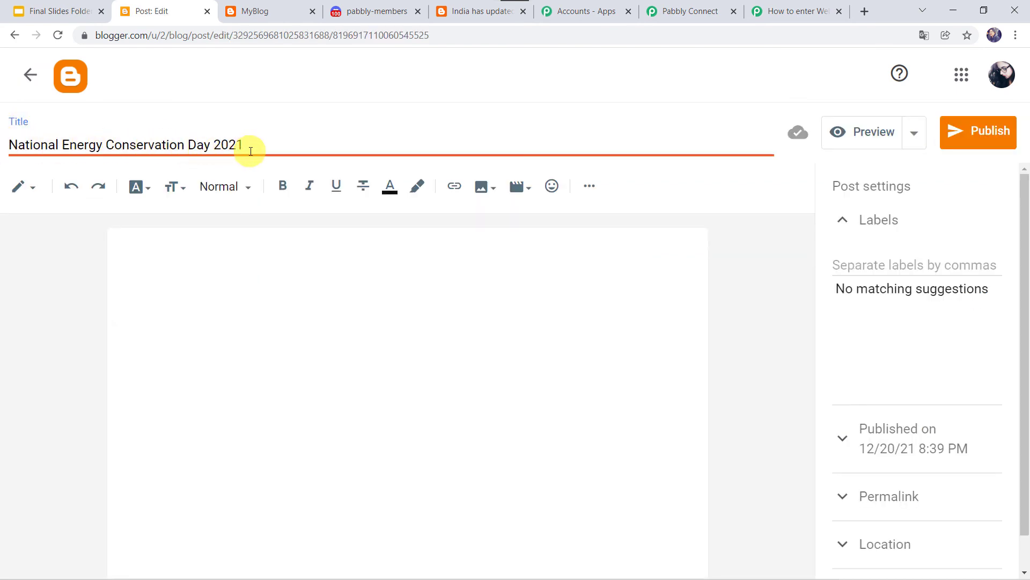
{"action": "left_click", "coordinate": [224, 254]}
{"action": "type", "text": "December 14 is celebrated as the National Energy Conservation Day to shine light upon India’s contribution to energy conservation and steps taken towards becoming an energy-efficient country."}
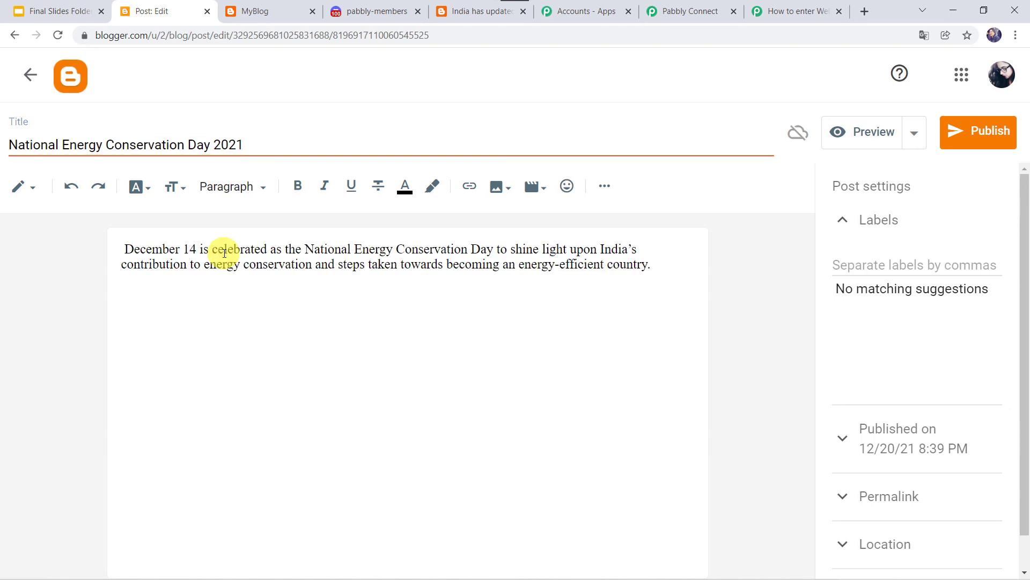
{"action": "left_click", "coordinate": [125, 247]}
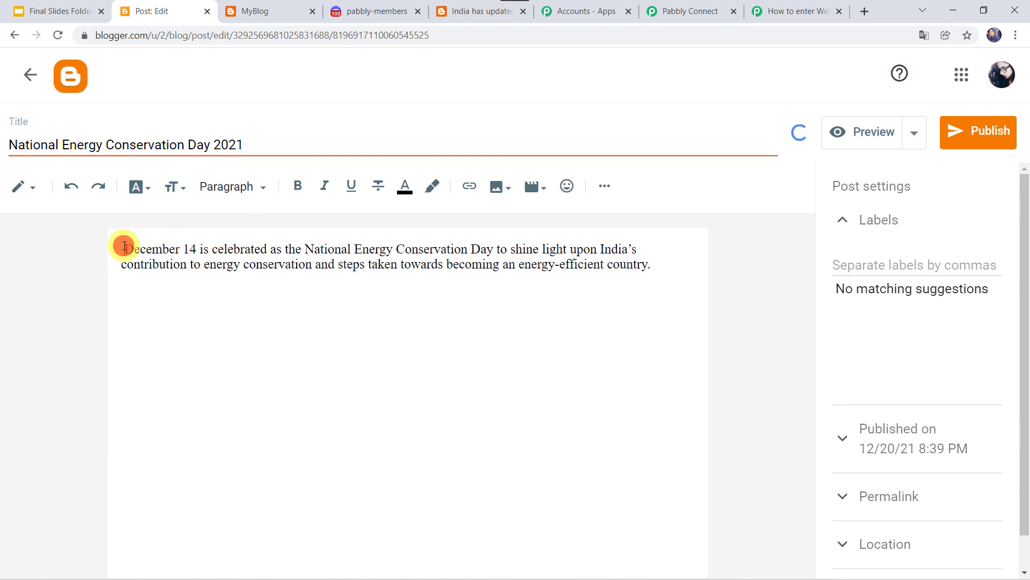
{"action": "left_click", "coordinate": [660, 272]}
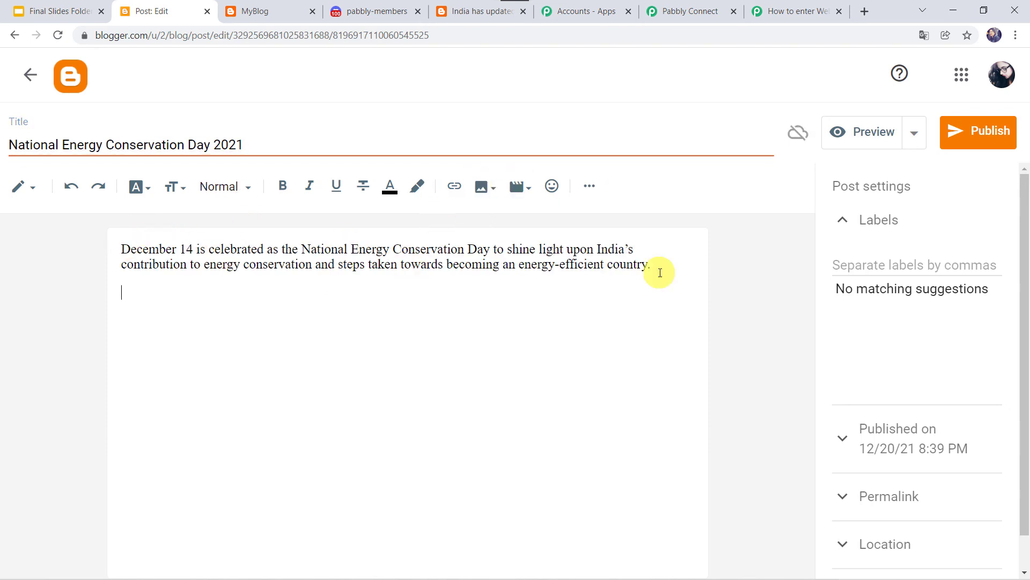
Upload national-energy-conservation-day.jpg from the Downloads folder and insert it below the post's paragraph
{"action": "left_click", "coordinate": [481, 193]}
{"action": "left_click", "coordinate": [607, 224]}
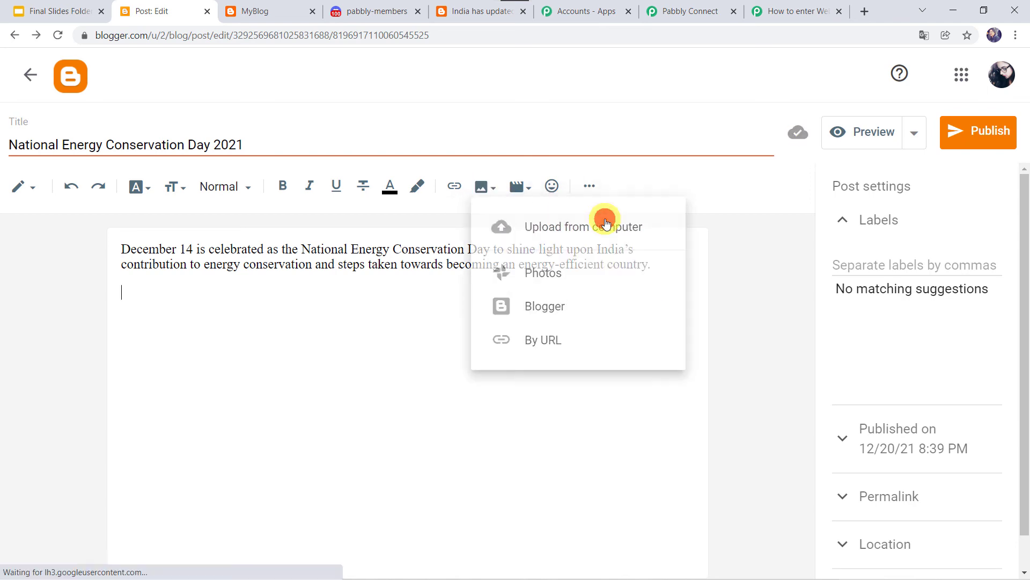
{"action": "left_click", "coordinate": [212, 203]}
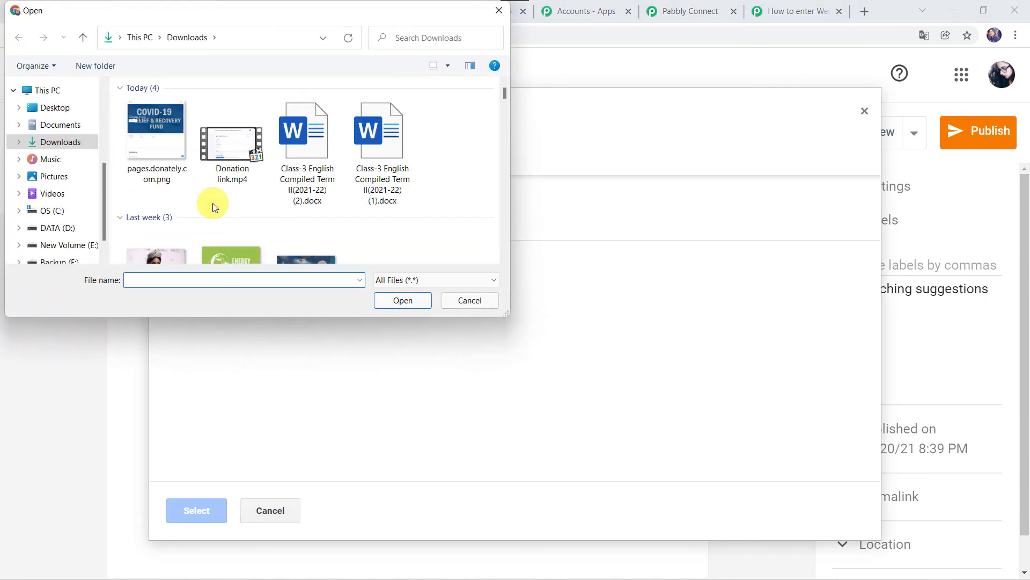
{"action": "scroll", "coordinate": [215, 175], "scroll_direction": "down", "scroll_amount": 1}
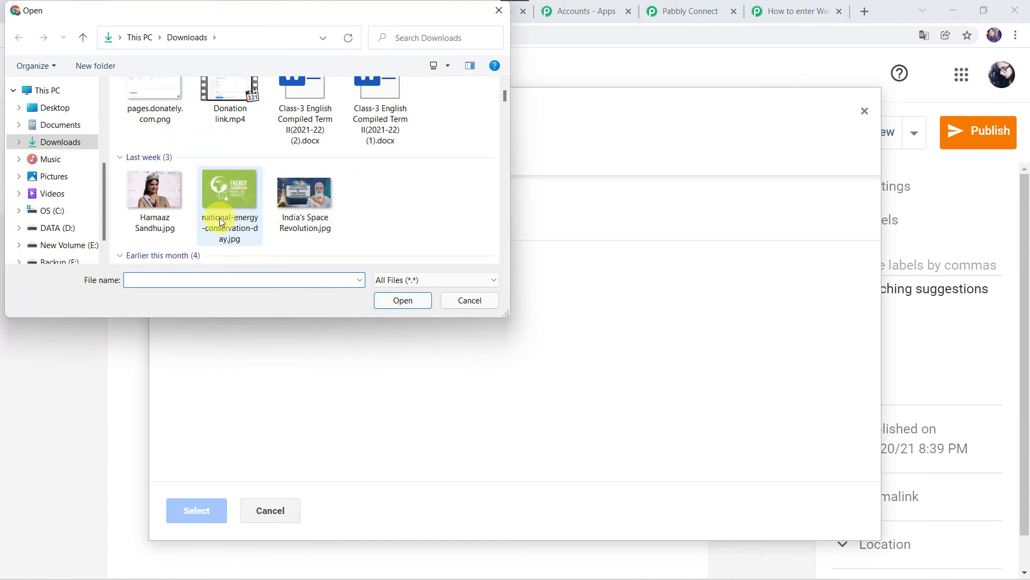
{"action": "double_click", "coordinate": [217, 177]}
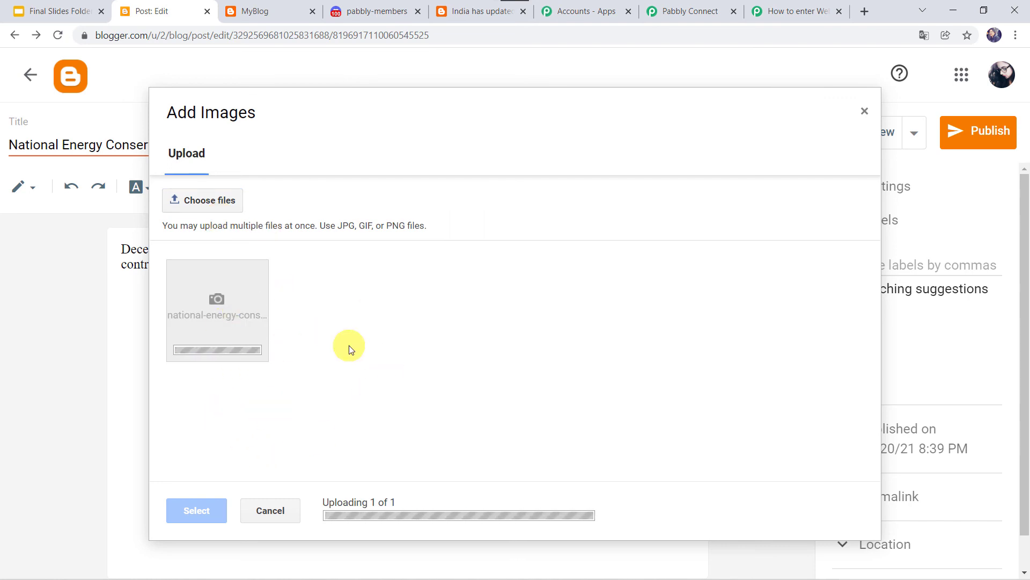
{"action": "left_click", "coordinate": [186, 510]}
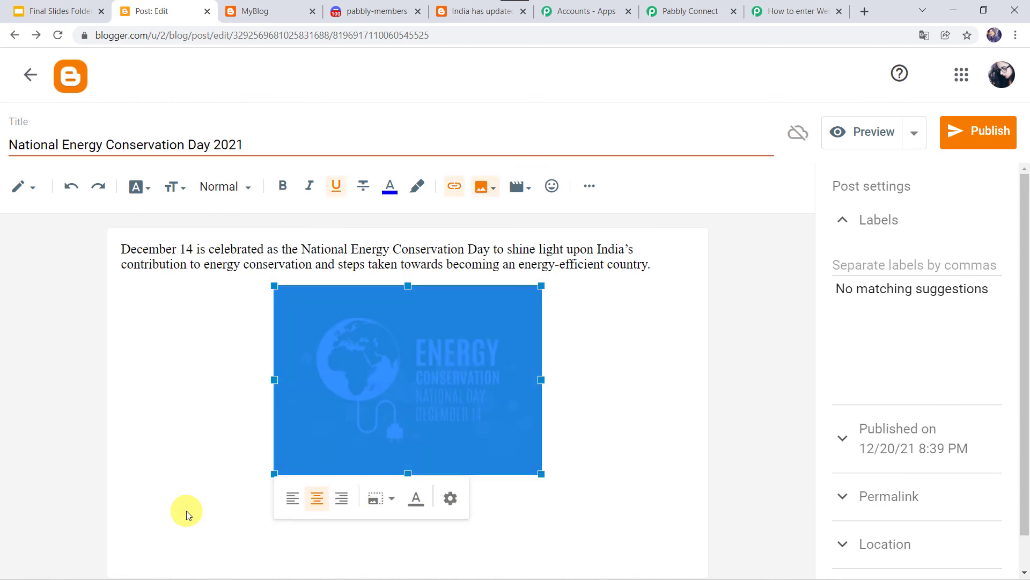
Publish the National Energy Conservation Day 2021 post and view it on the blog
{"action": "left_click", "coordinate": [978, 135]}
{"action": "left_click", "coordinate": [595, 360]}
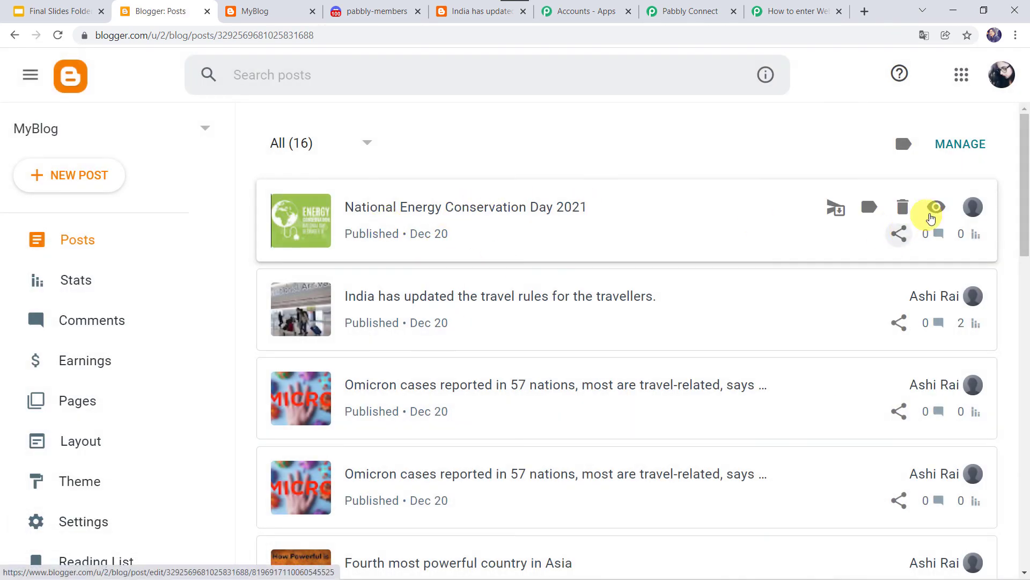
{"action": "left_click", "coordinate": [936, 211]}
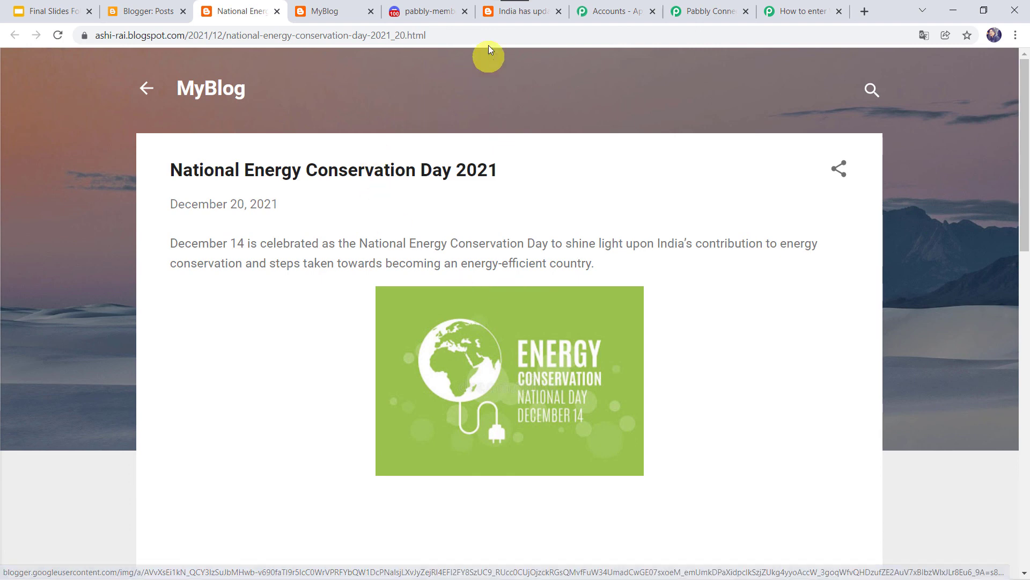
Reload Discord's pabbly-members channel and open the shortened link in the message for the National Energy Conservation Day post
{"action": "left_click", "coordinate": [424, 11]}
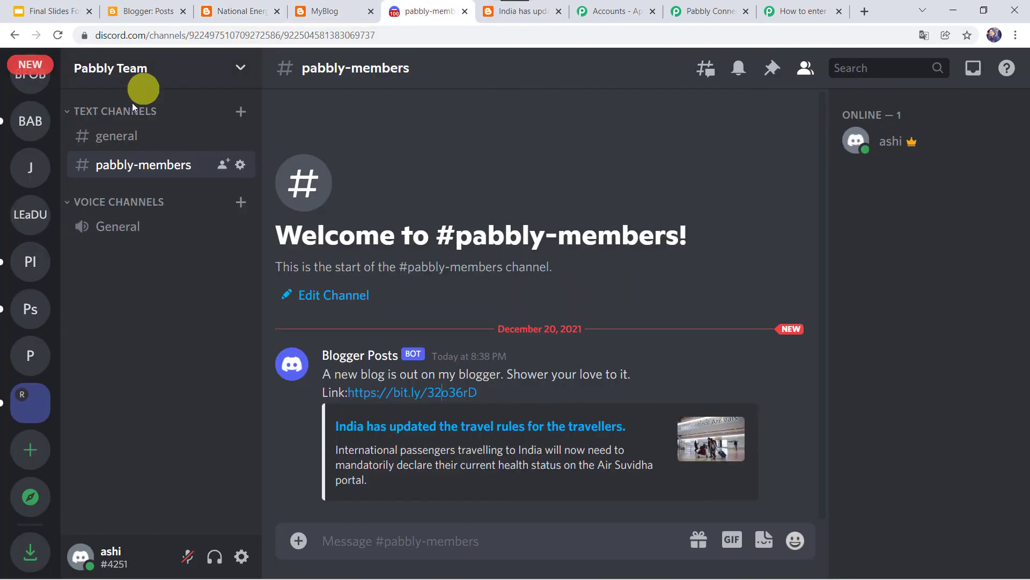
{"action": "left_click", "coordinate": [58, 37]}
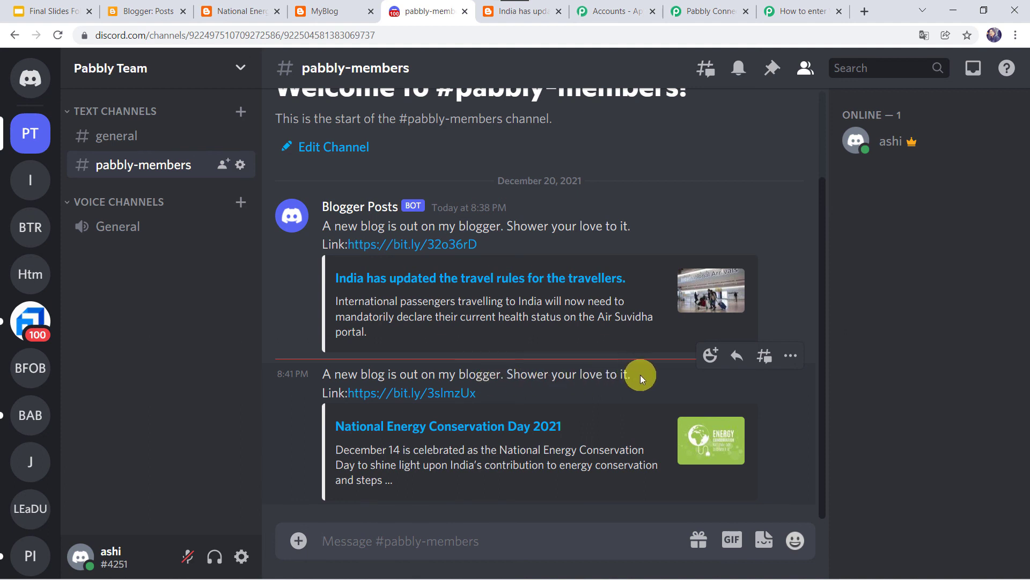
{"action": "left_click", "coordinate": [428, 397]}
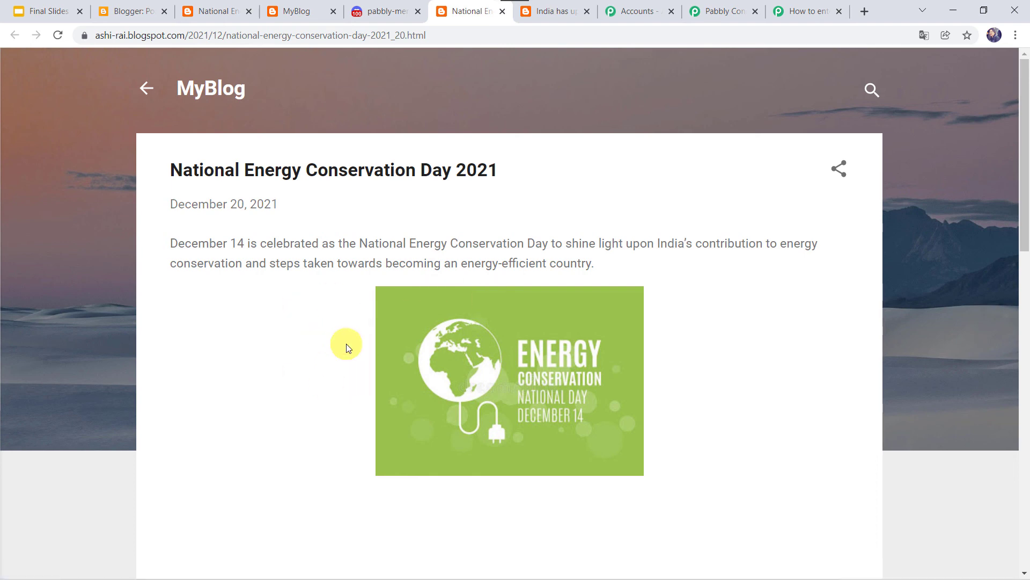
Return to Pabbly Connect, collapse the Discord, Bitly and Google Blogger steps, and review the overall workflow
{"action": "left_click", "coordinate": [716, 10]}
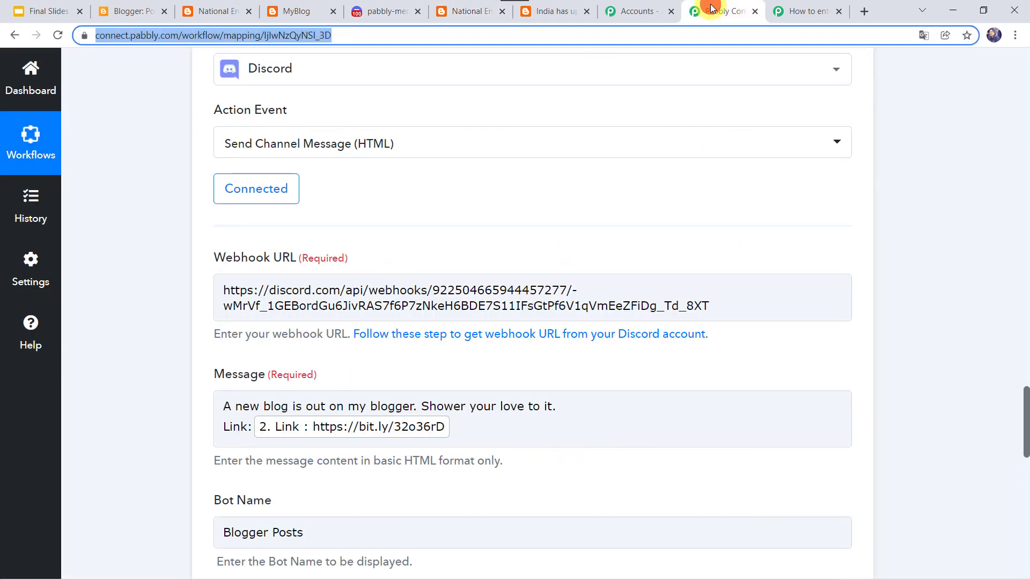
{"action": "left_click", "coordinate": [147, 289]}
{"action": "scroll", "coordinate": [147, 288], "scroll_direction": "up", "scroll_amount": 5}
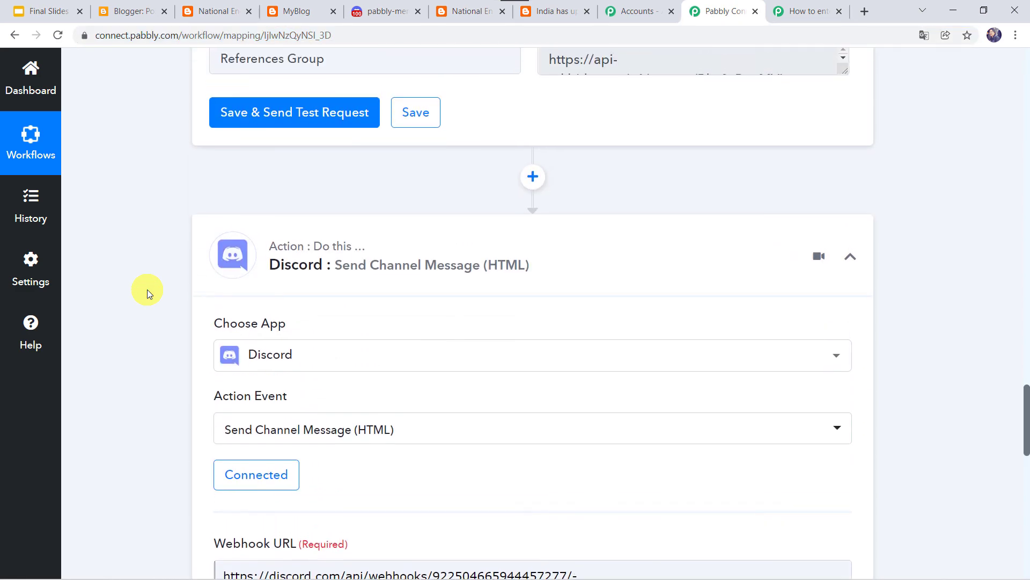
{"action": "left_click", "coordinate": [426, 239]}
{"action": "scroll", "coordinate": [426, 240], "scroll_direction": "up", "scroll_amount": 15}
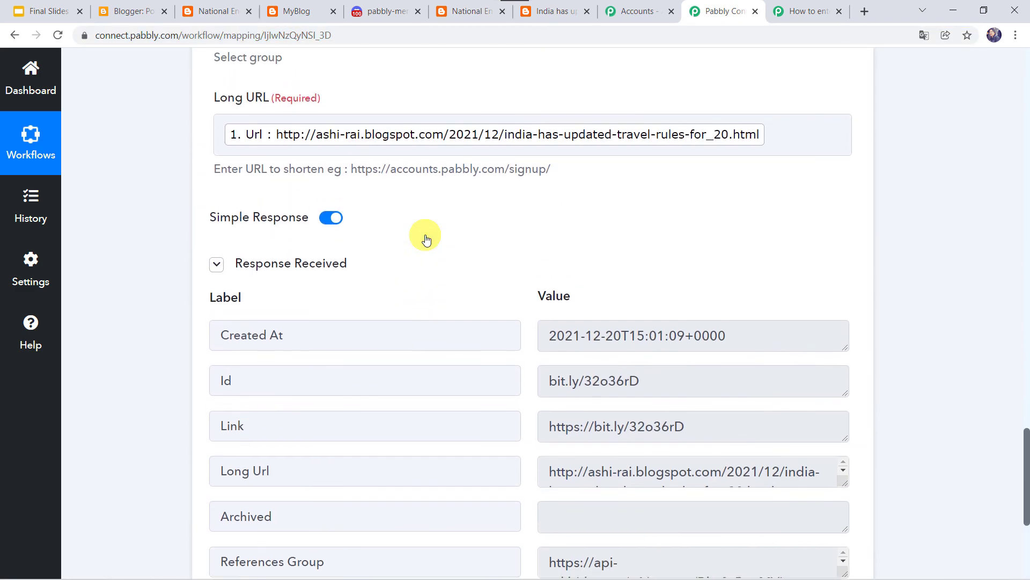
{"action": "scroll", "coordinate": [425, 239], "scroll_direction": "up", "scroll_amount": 4}
{"action": "left_click", "coordinate": [424, 274]}
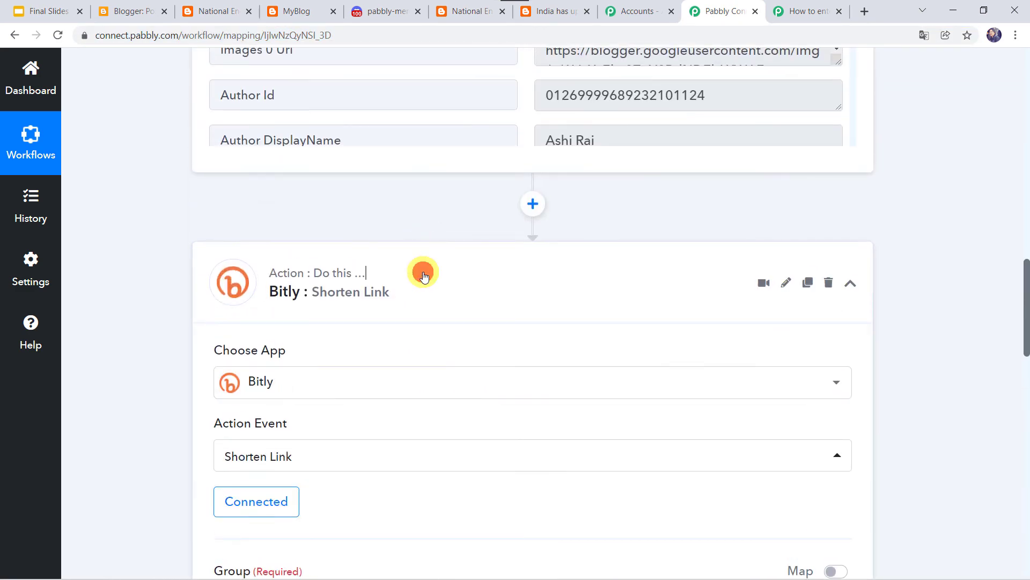
{"action": "scroll", "coordinate": [422, 274], "scroll_direction": "up", "scroll_amount": 20}
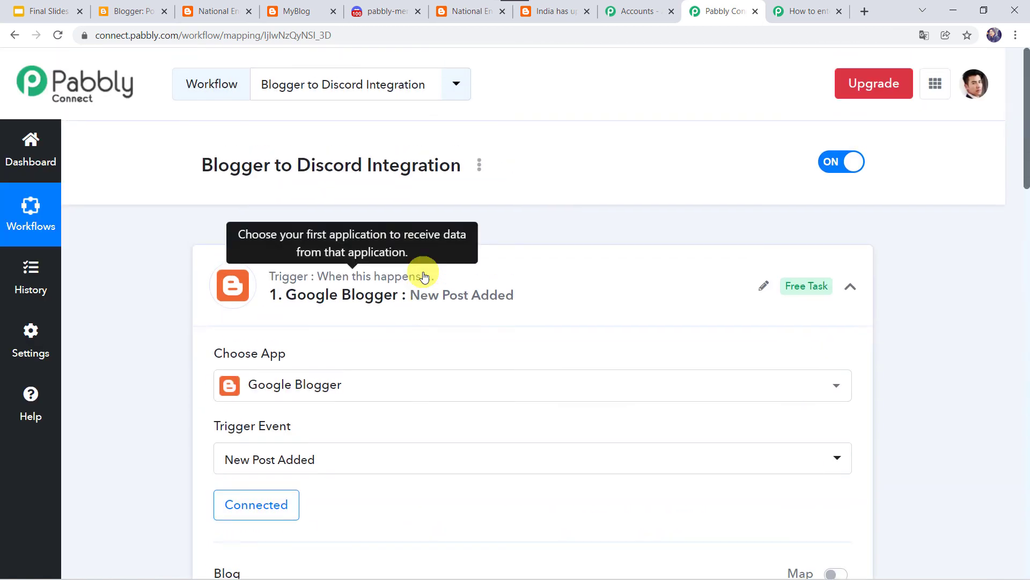
{"action": "left_click", "coordinate": [512, 265]}
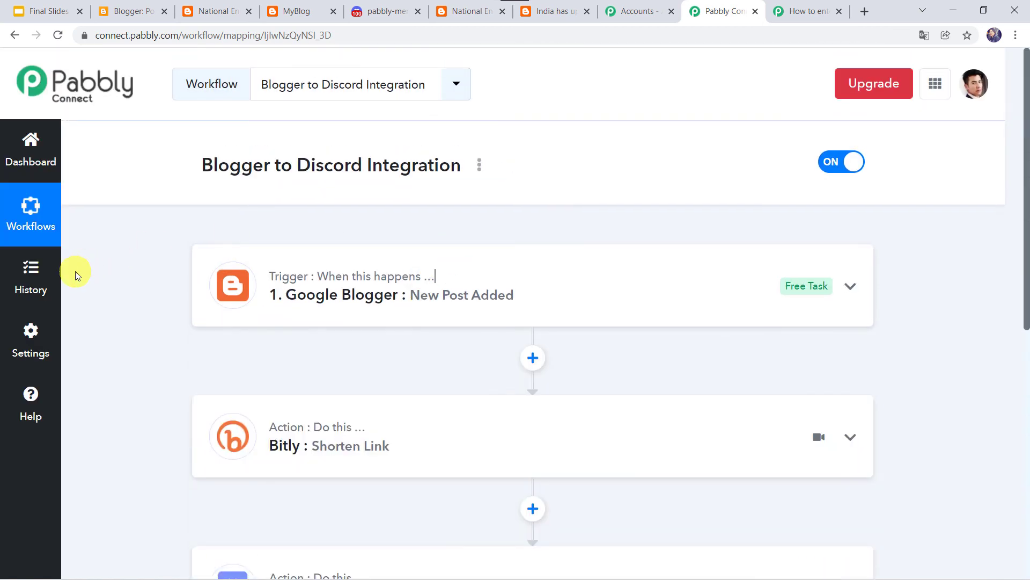
{"action": "scroll", "coordinate": [75, 274], "scroll_direction": "down", "scroll_amount": 1}
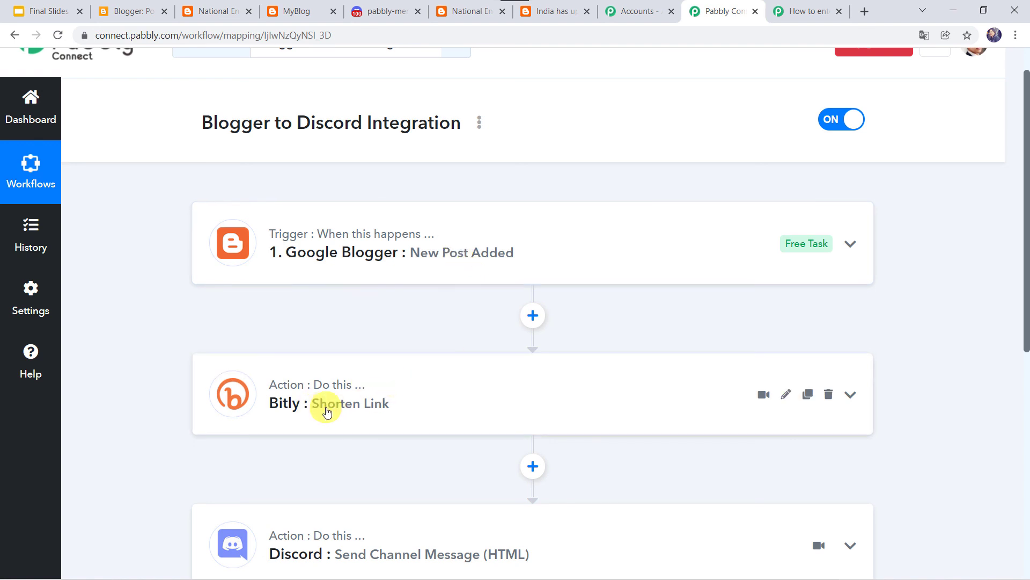
{"action": "scroll", "coordinate": [457, 269], "scroll_direction": "down", "scroll_amount": 3}
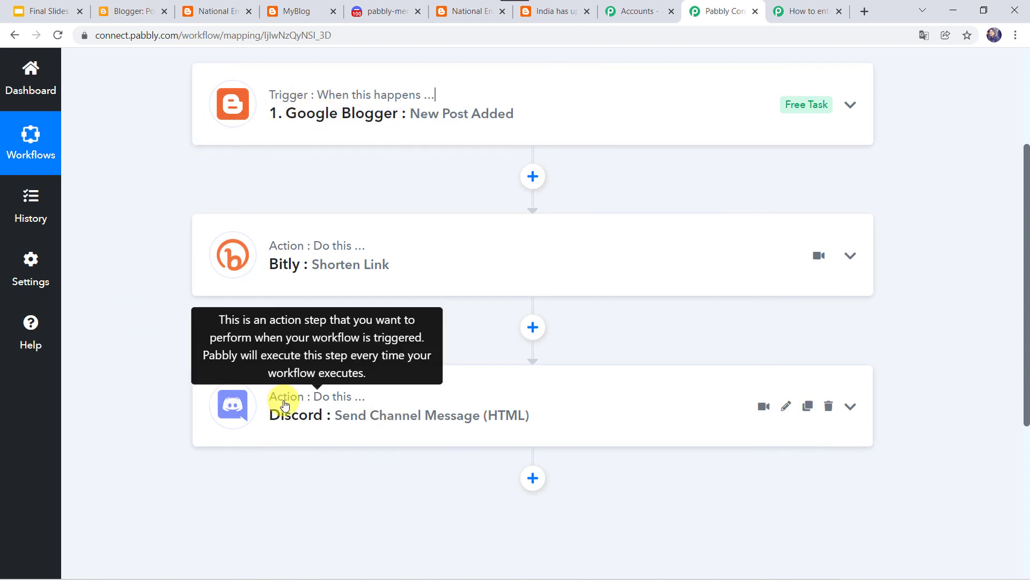
{"action": "scroll", "coordinate": [274, 395], "scroll_direction": "up", "scroll_amount": 4}
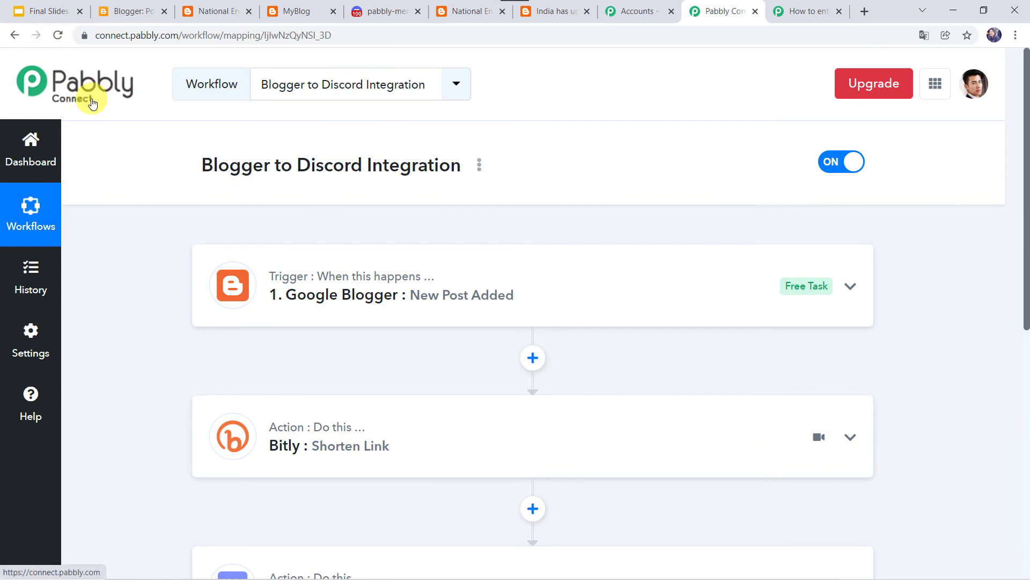